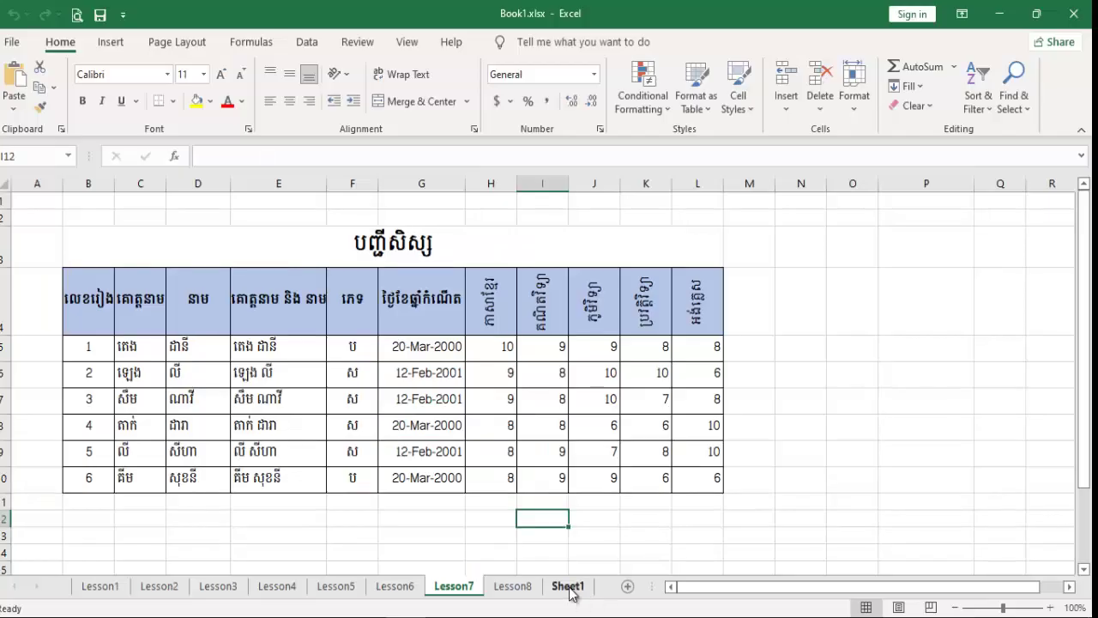
Step: Switch from the Lesson8 sheet back to Lesson7 and review the student rows, scores and G5 birth date
{"action": "left_click", "coordinate": [515, 586]}
{"action": "scroll", "coordinate": [493, 592], "scroll_direction": "up", "scroll_amount": 1}
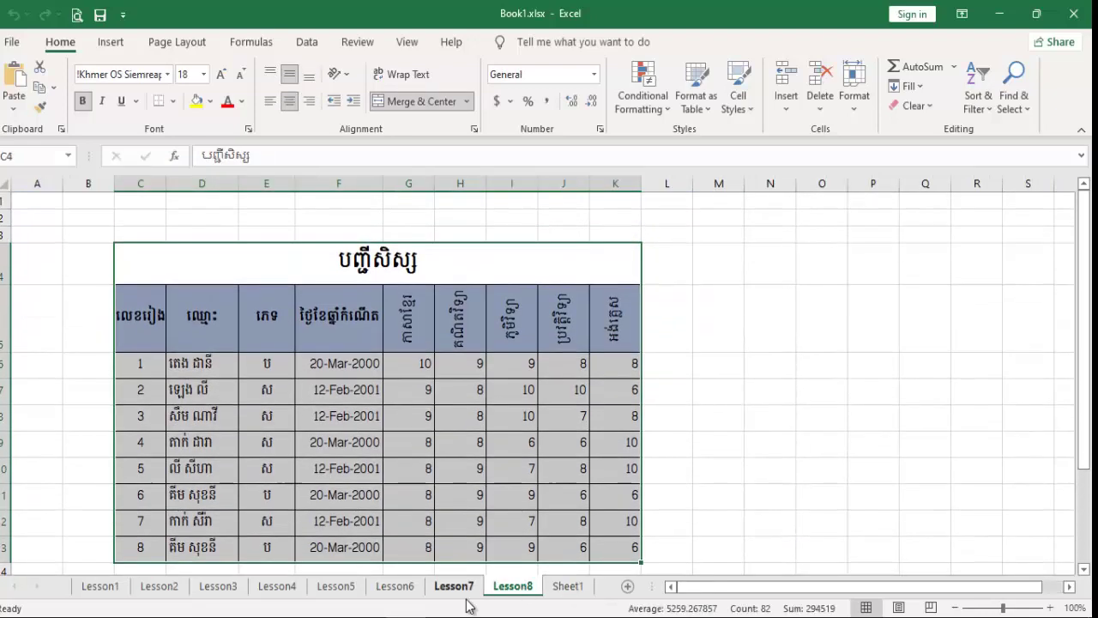
{"action": "left_click", "coordinate": [455, 586]}
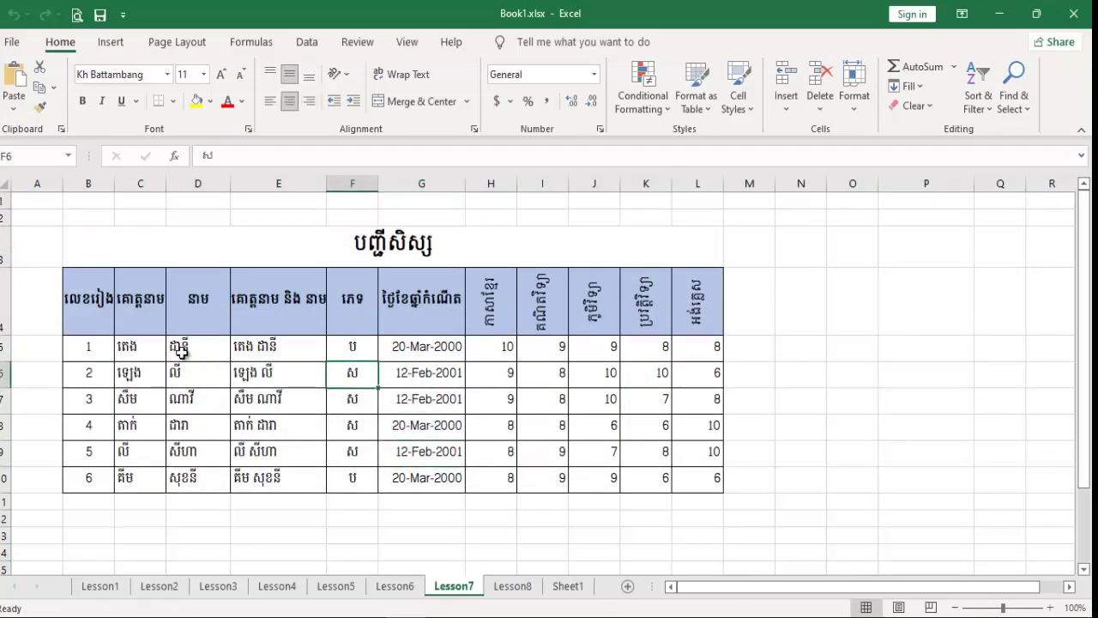
{"action": "left_click_drag", "start_coordinate": [88, 347], "coordinate": [702, 482]}
{"action": "left_click", "coordinate": [482, 347]}
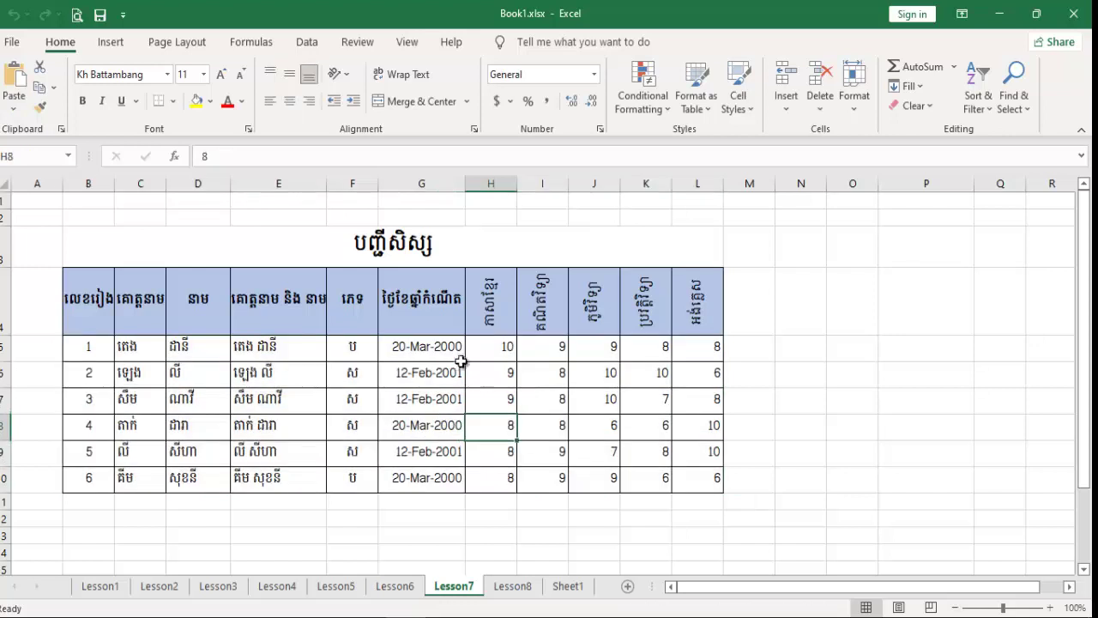
{"action": "left_click", "coordinate": [454, 347]}
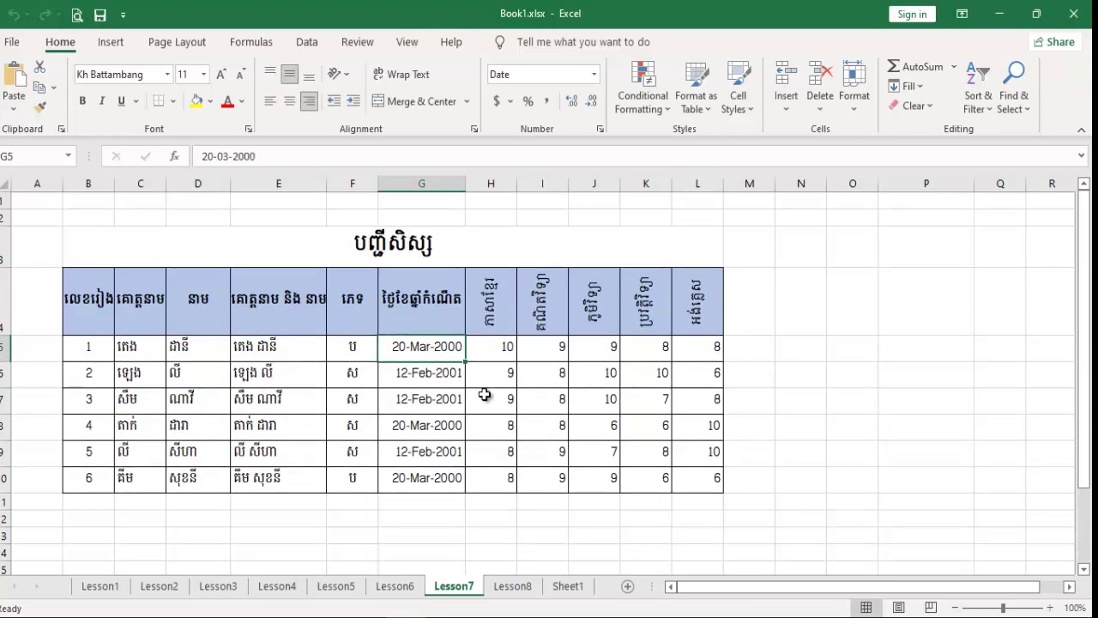
Step: Insert a blank column at H, beside the birth-date column
{"action": "left_click", "coordinate": [797, 380]}
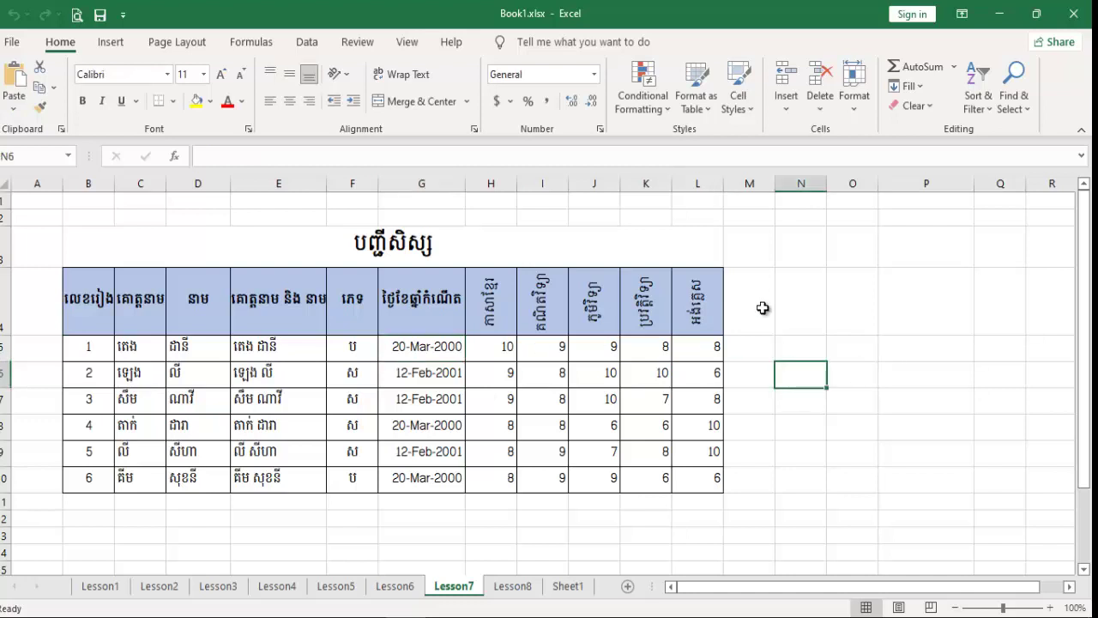
{"action": "left_click", "coordinate": [763, 308]}
{"action": "left_click", "coordinate": [502, 183]}
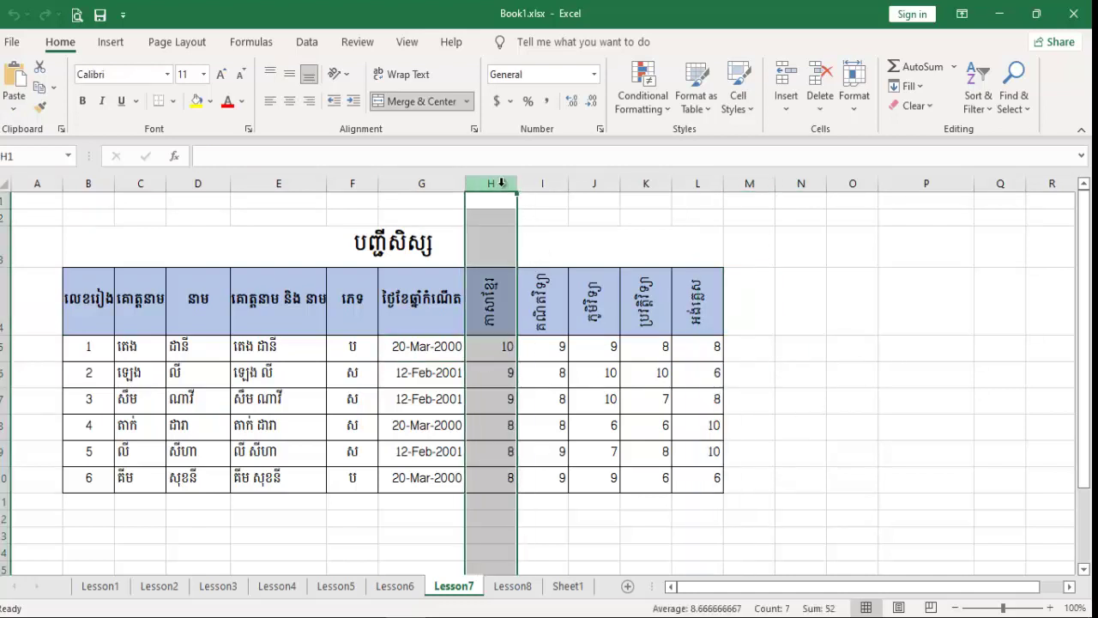
{"action": "right_click", "coordinate": [501, 186]}
{"action": "left_click", "coordinate": [574, 326]}
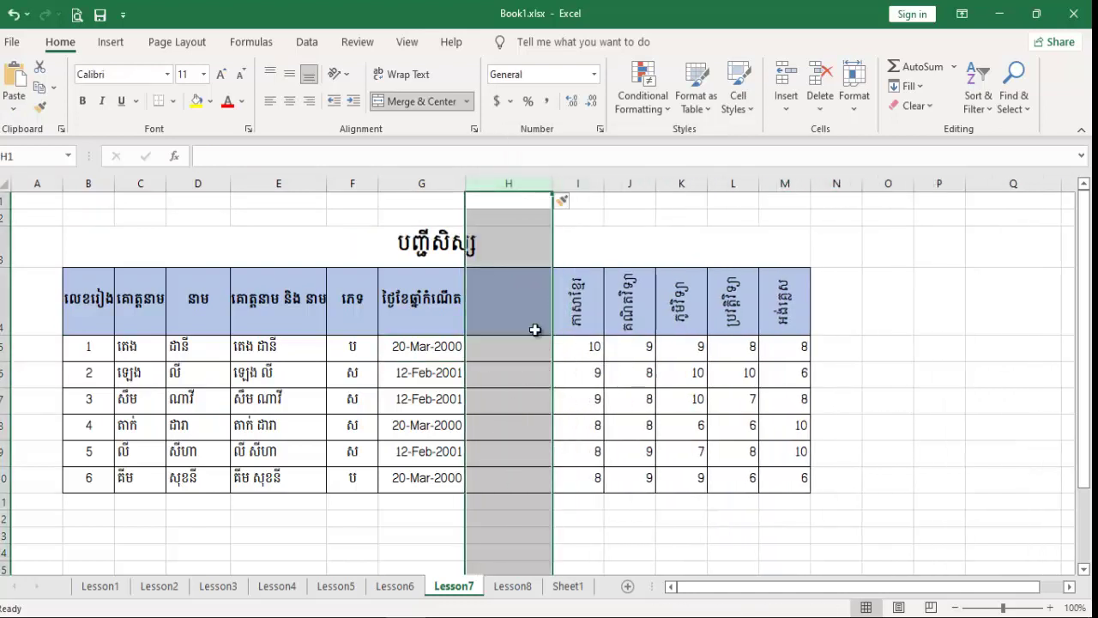
Step: Copy the G4 birth-date header into H4 to reuse its header styling
{"action": "left_click", "coordinate": [446, 296]}
{"action": "key", "text": "ctrl+c"}
{"action": "left_click", "coordinate": [514, 298]}
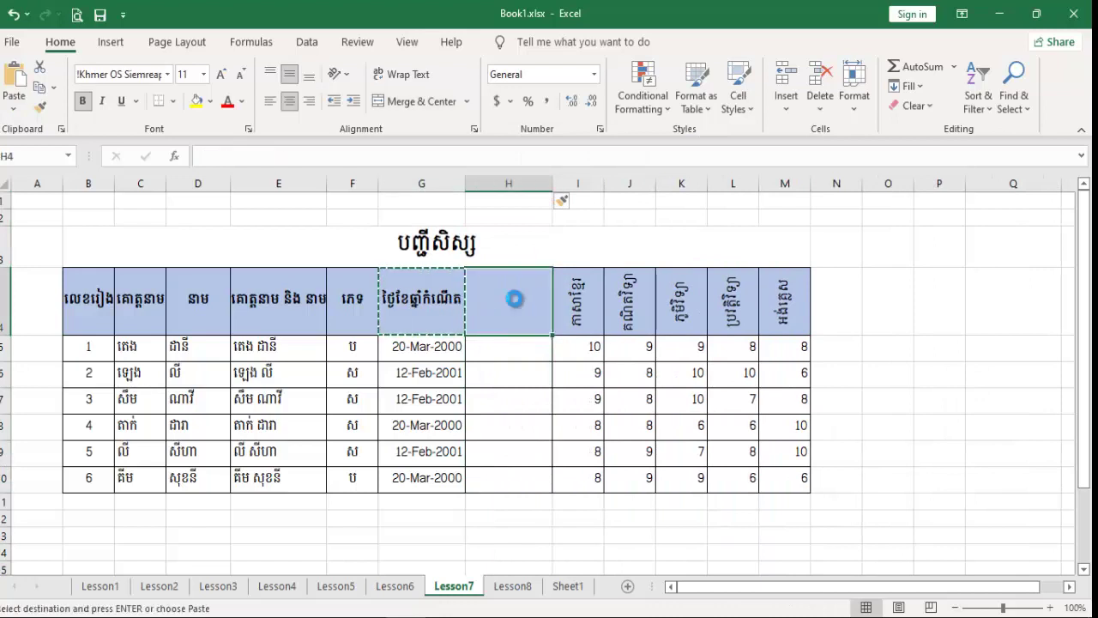
{"action": "key", "text": "ctrl+v"}
Step: Replace the H4 header text with the Khmer word អាយុ
{"action": "double_click", "coordinate": [516, 305]}
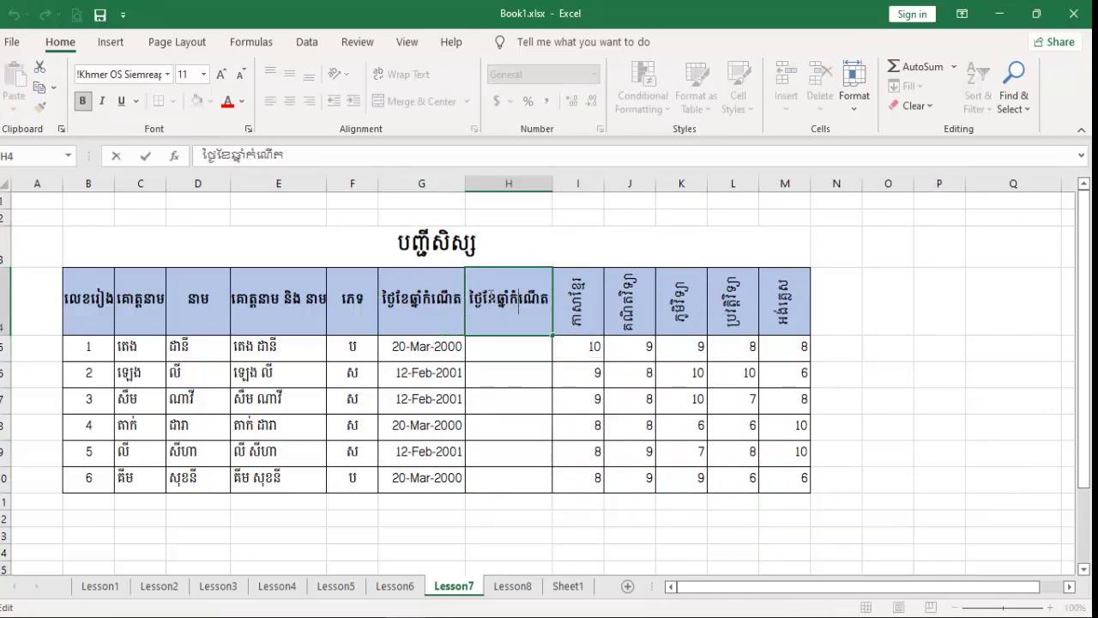
{"action": "left_click", "coordinate": [483, 300]}
{"action": "double_click", "coordinate": [599, 311]}
{"action": "key", "text": "BackSpace"}
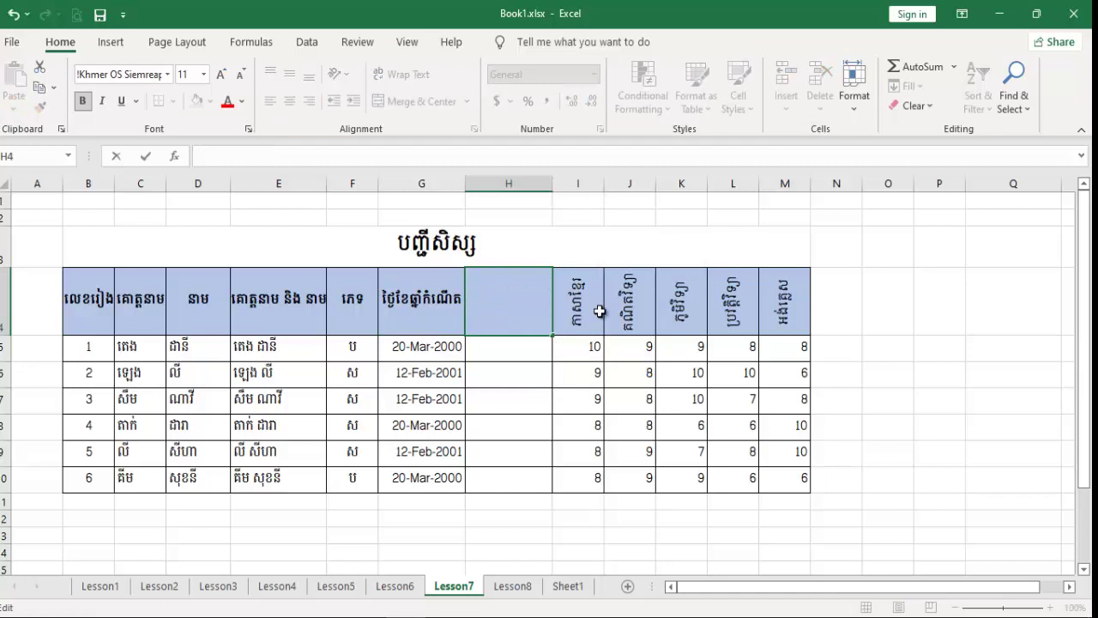
{"action": "type", "text": "G"}
{"action": "key", "text": "BackSpace"}
{"action": "key", "text": "alt+shift"}
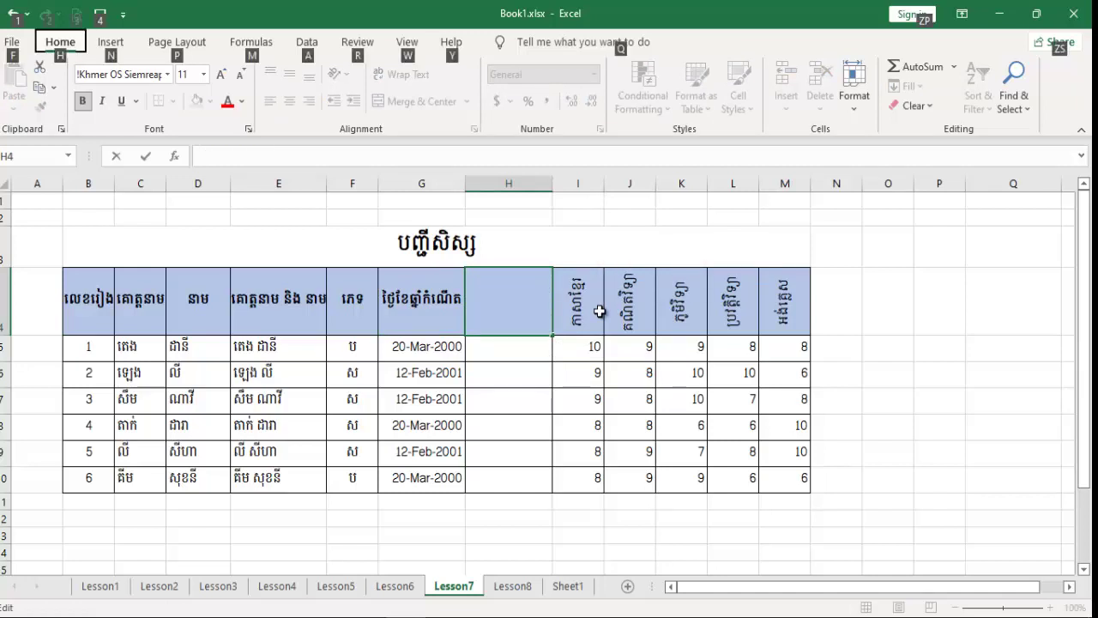
{"action": "type", "text": "អ"}
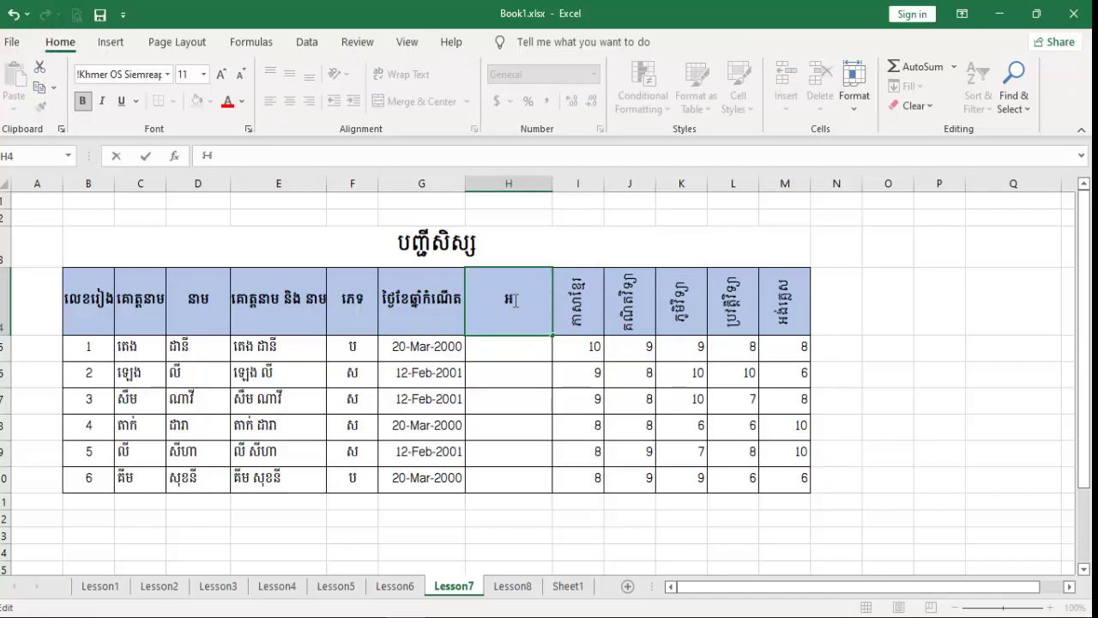
{"action": "type", "text": "ាយ"}
{"action": "key", "text": "BackSpace"}
{"action": "key", "text": "BackSpace"}
{"action": "type", "text": "យុ"}
{"action": "key", "text": "Return"}
Step: Switch the keyboard input language back to English
{"action": "left_click", "coordinate": [522, 299]}
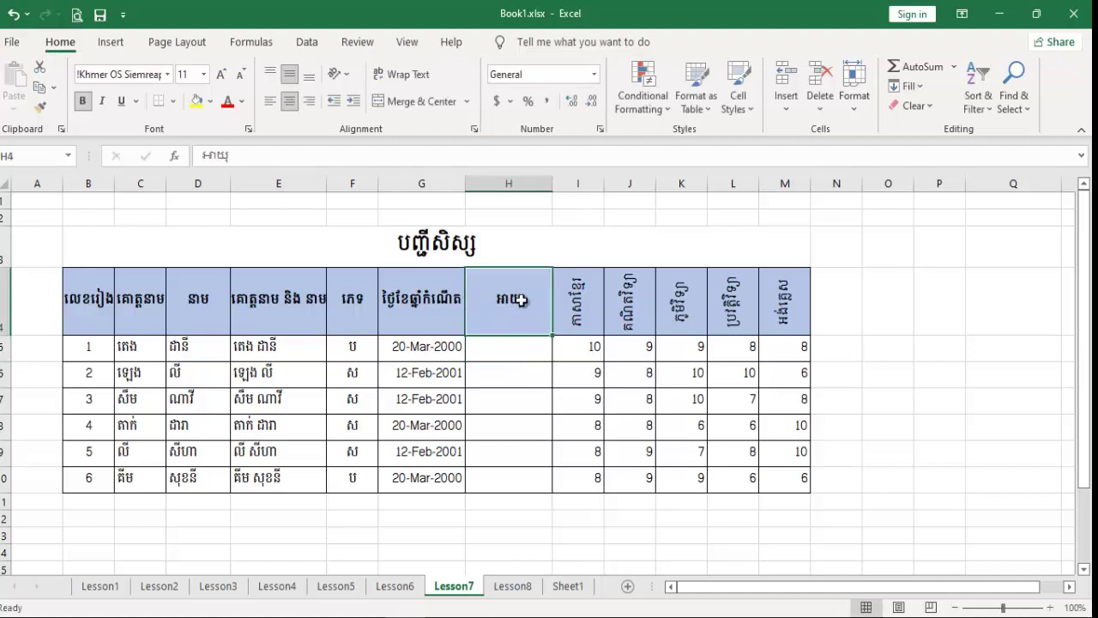
{"action": "left_click", "coordinate": [1030, 617]}
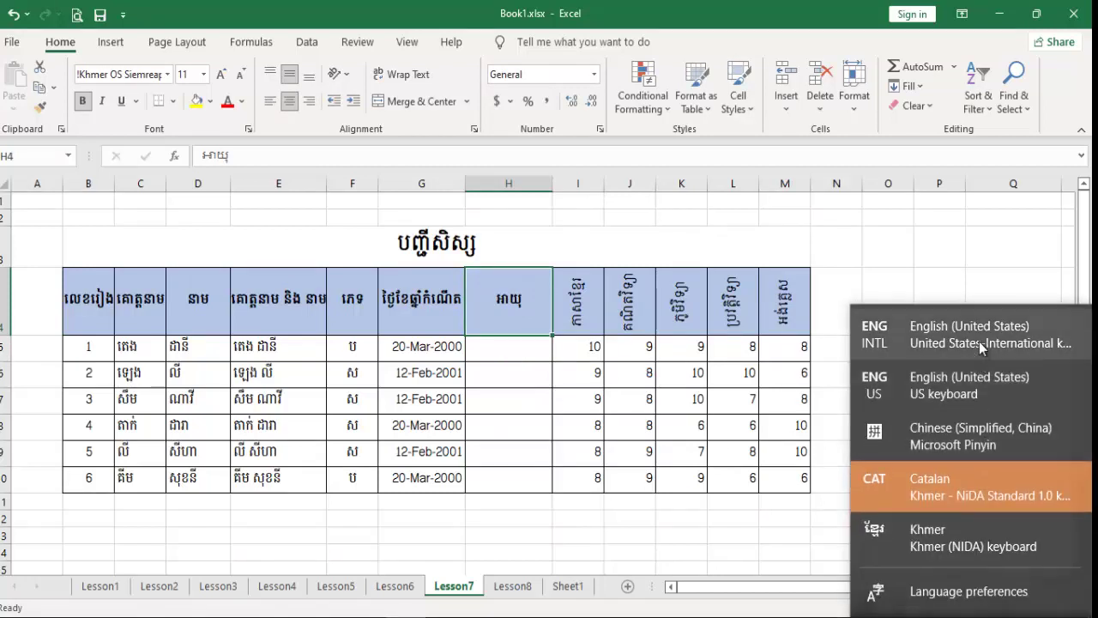
{"action": "left_click", "coordinate": [981, 344]}
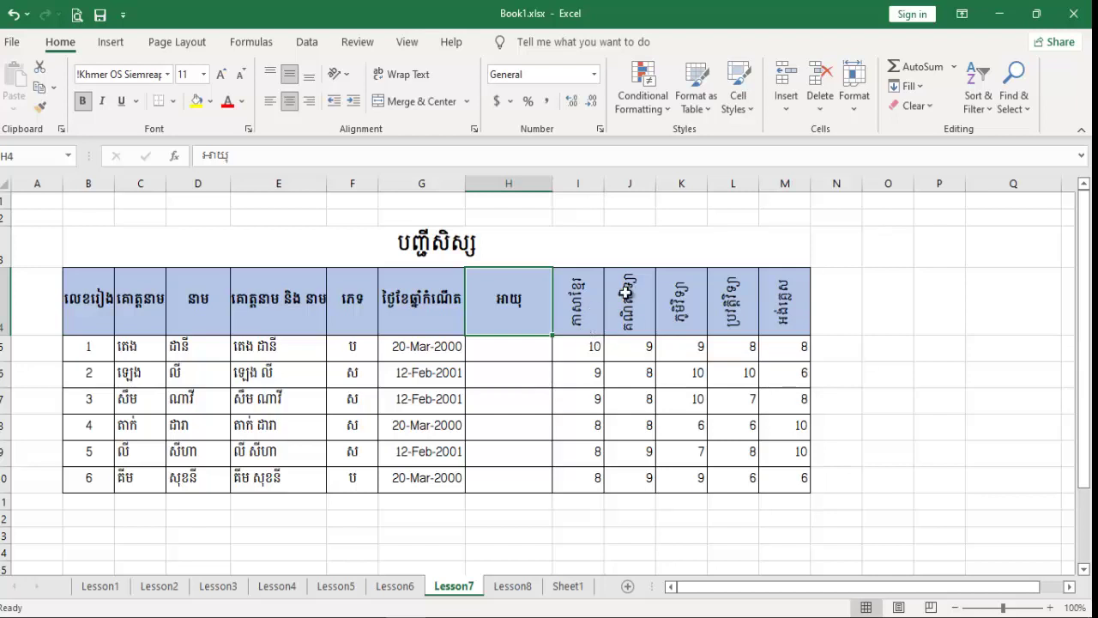
Step: Enter =YEAR(NOW())-YEAR(G5) in H5 for the first student's age
{"action": "left_click", "coordinate": [530, 369]}
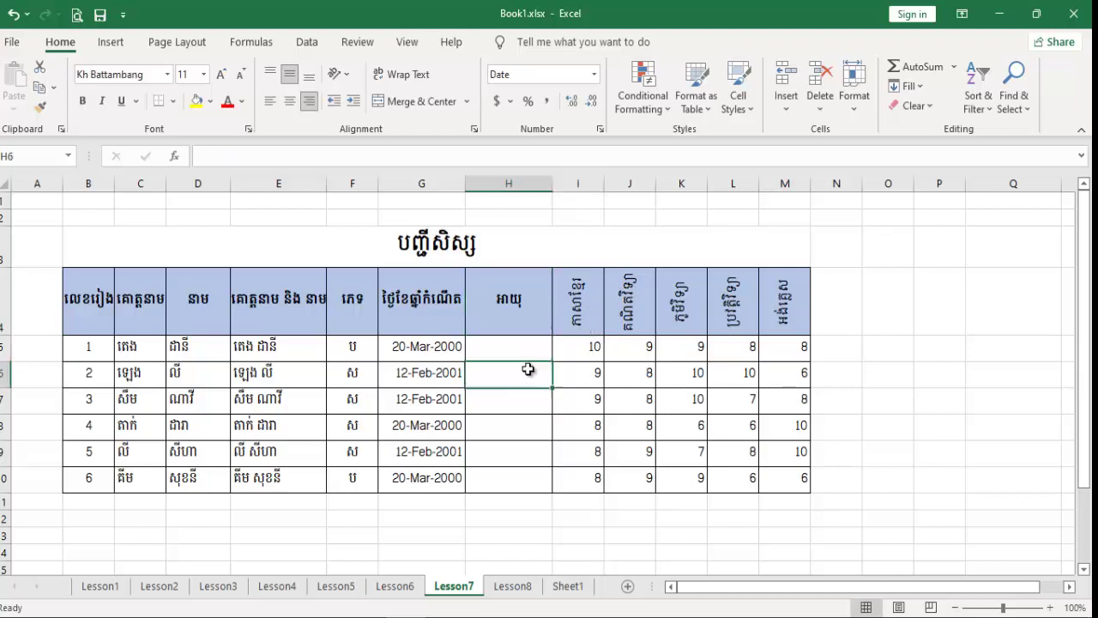
{"action": "left_click", "coordinate": [522, 350]}
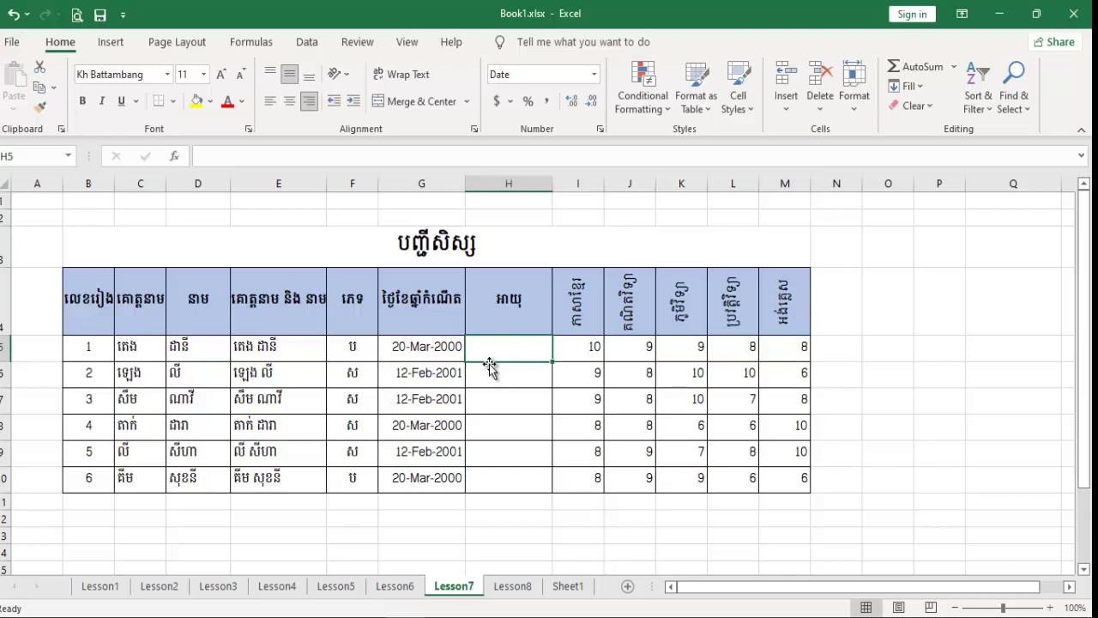
{"action": "type", "text": "="}
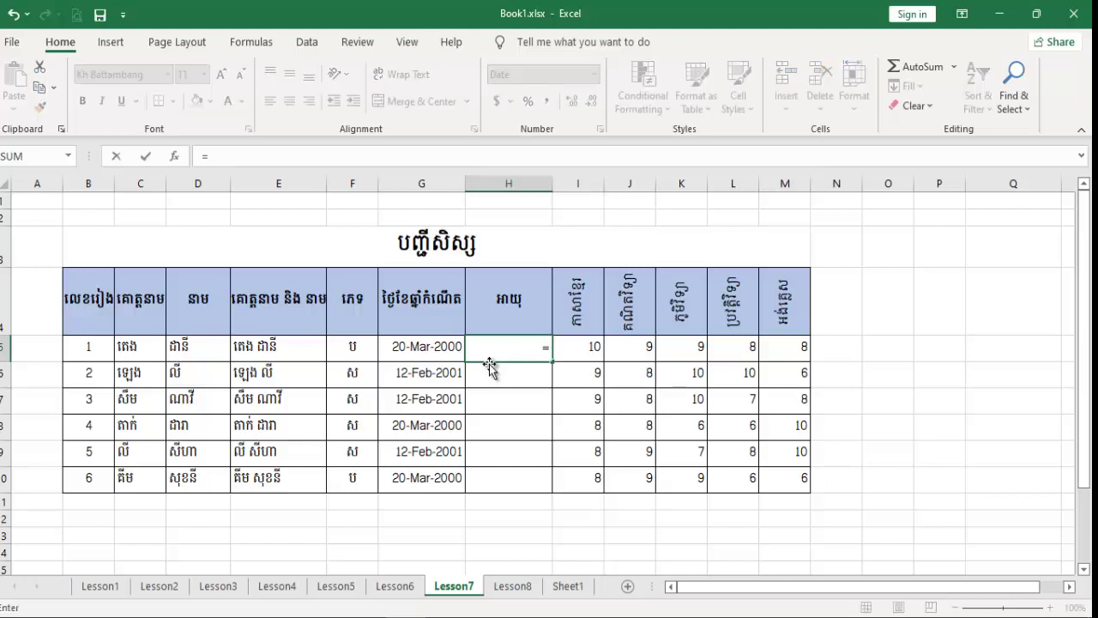
{"action": "type", "text": "year"}
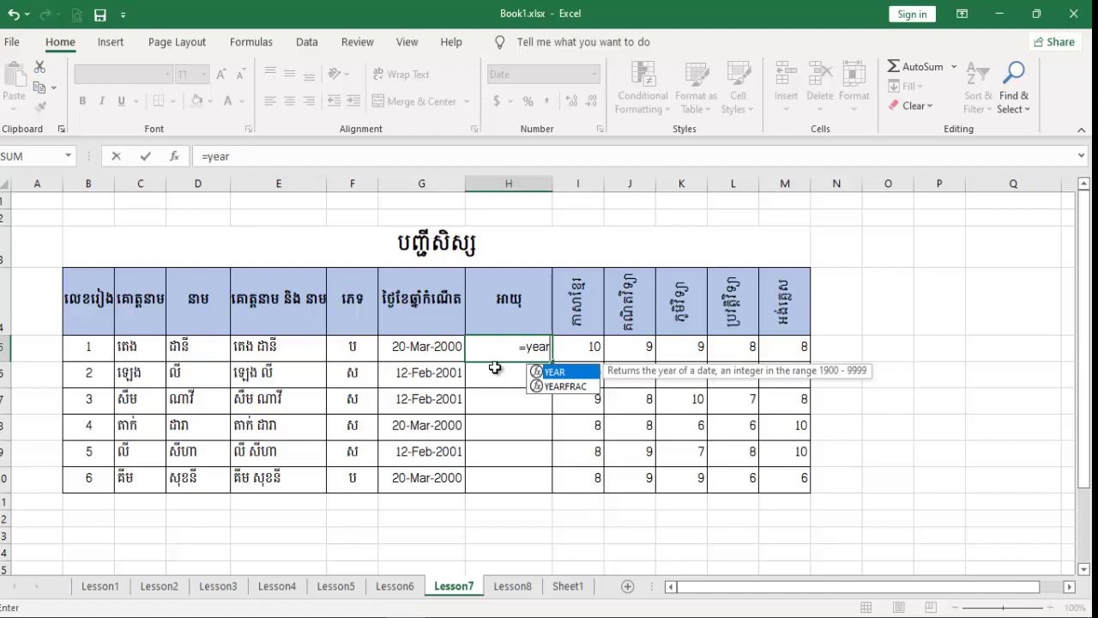
{"action": "type", "text": "("}
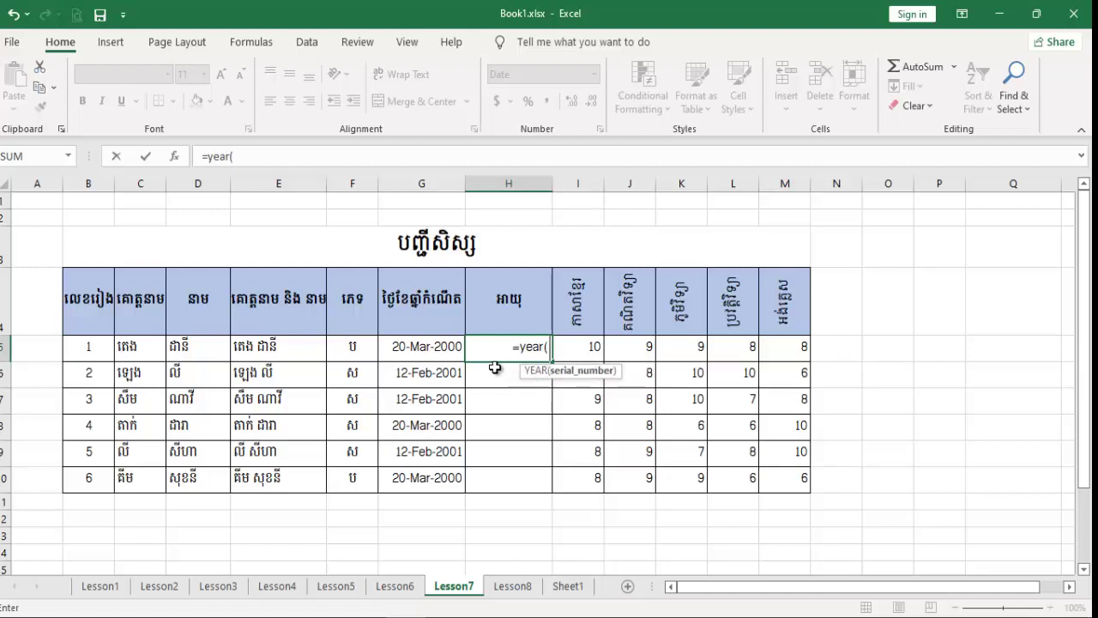
{"action": "type", "text": "now"}
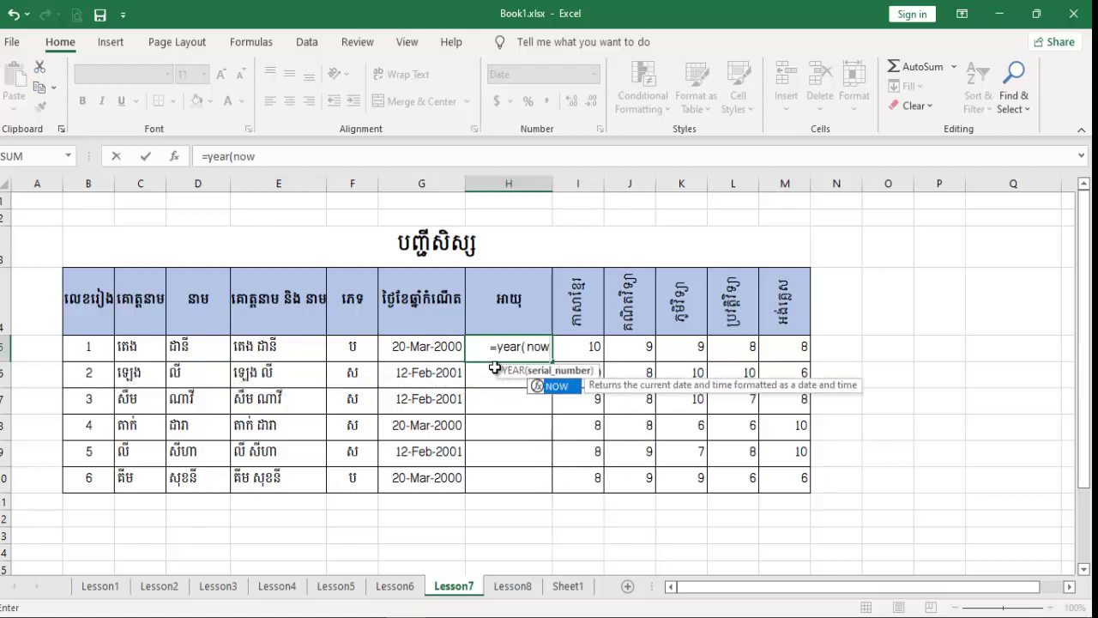
{"action": "type", "text": "()"}
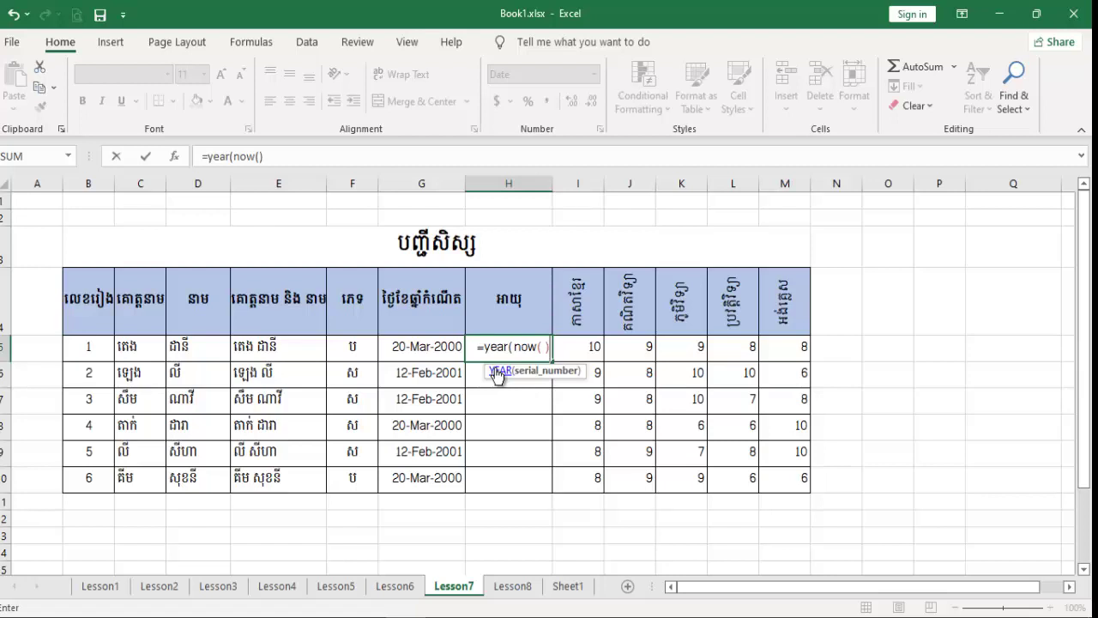
{"action": "type", "text": ")"}
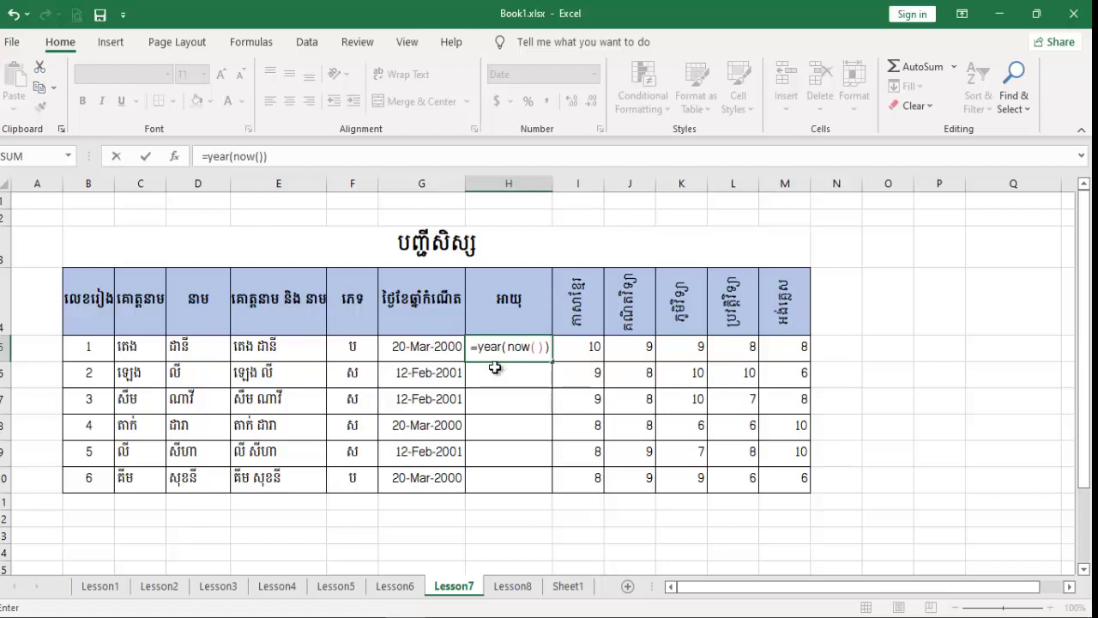
{"action": "type", "text": "-"}
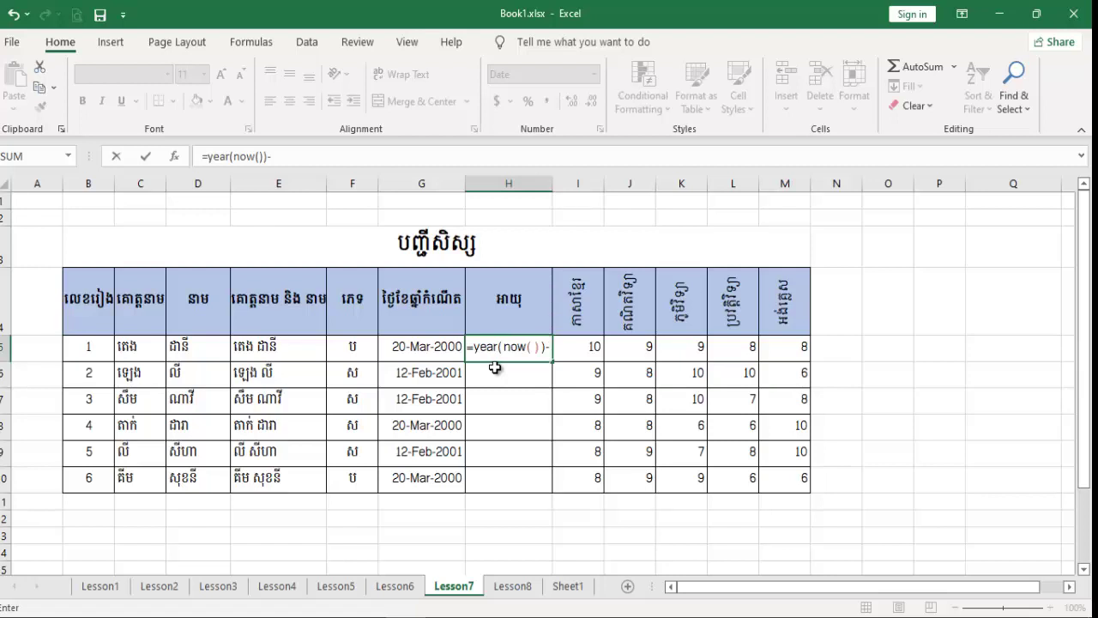
{"action": "type", "text": "year"}
{"action": "key", "text": "Tab"}
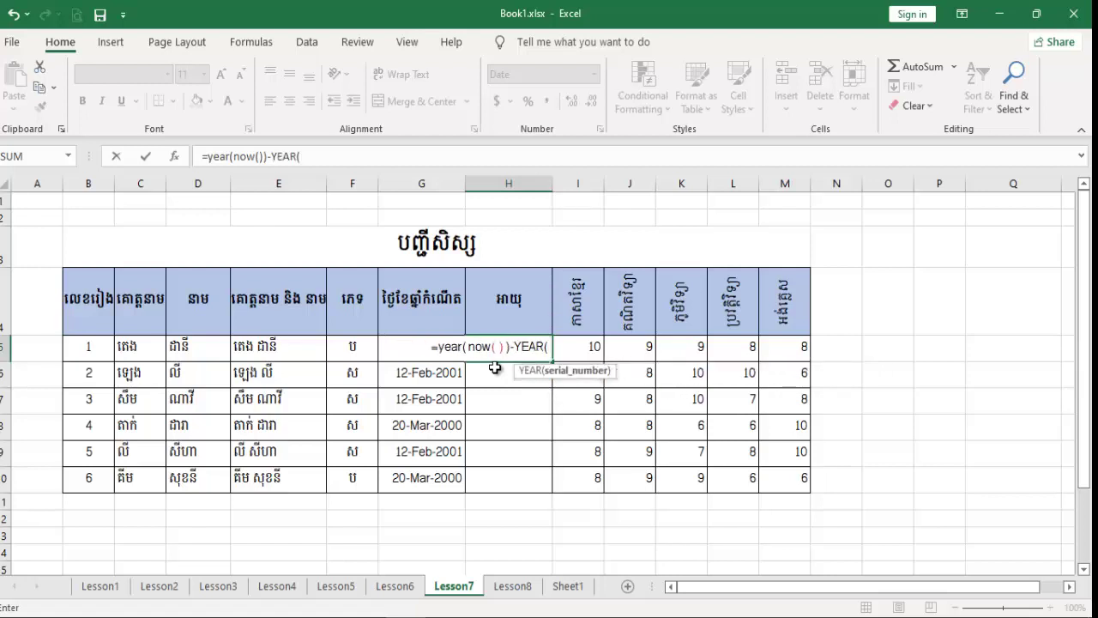
{"action": "left_click", "coordinate": [438, 375]}
{"action": "left_click", "coordinate": [438, 375]}
{"action": "key", "text": "Up"}
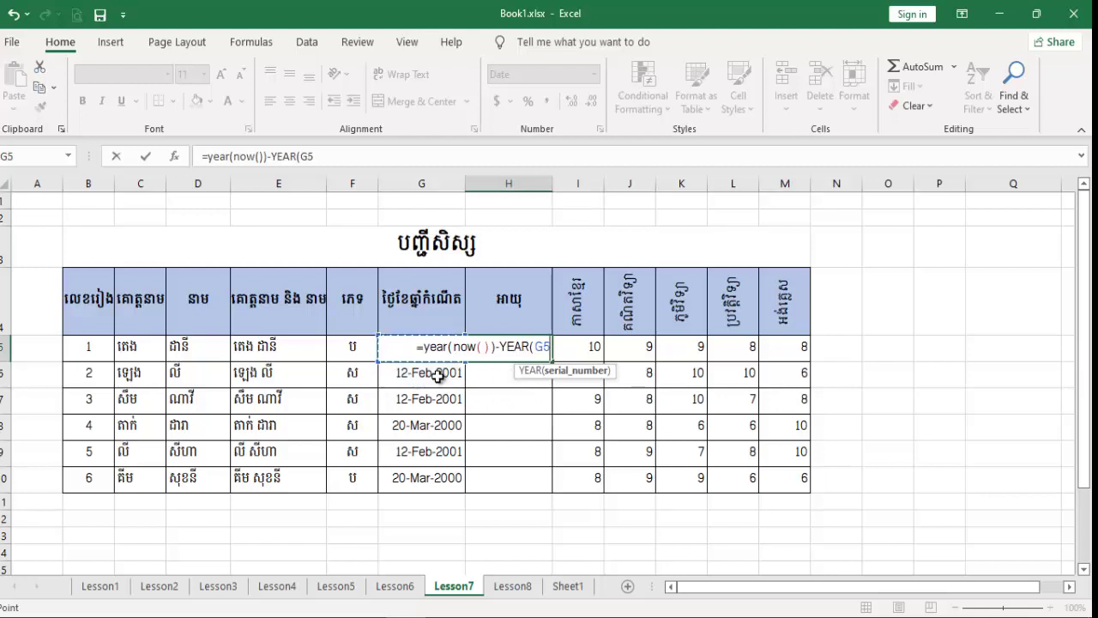
{"action": "type", "text": ")"}
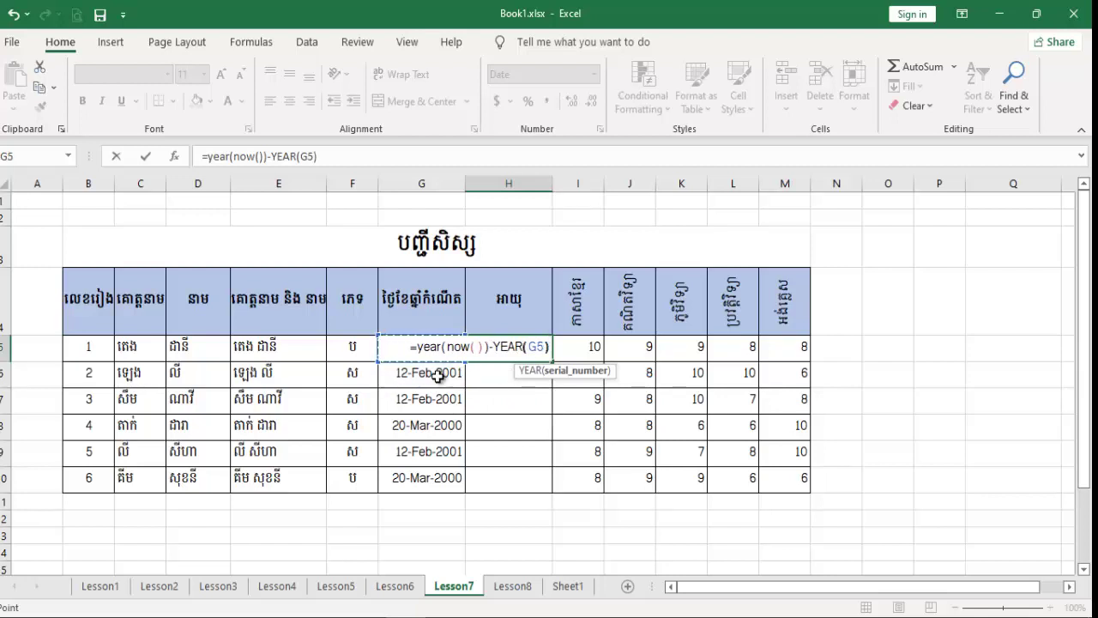
{"action": "key", "text": "Return"}
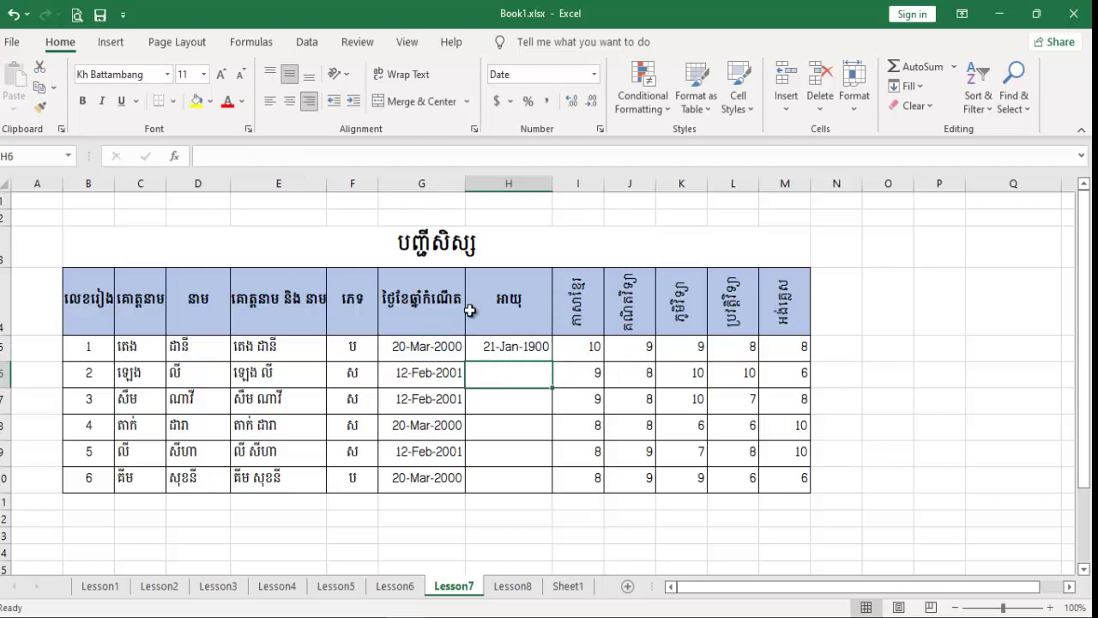
Step: Set H5's number format to General so the age shows as a number
{"action": "left_click", "coordinate": [515, 348]}
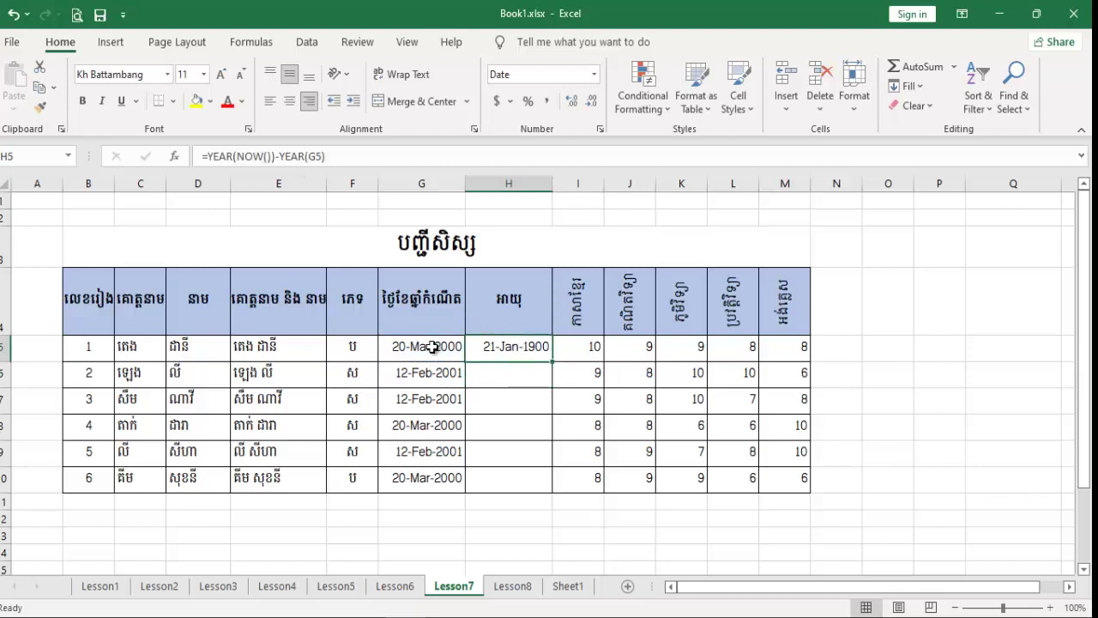
{"action": "left_click", "coordinate": [594, 74]}
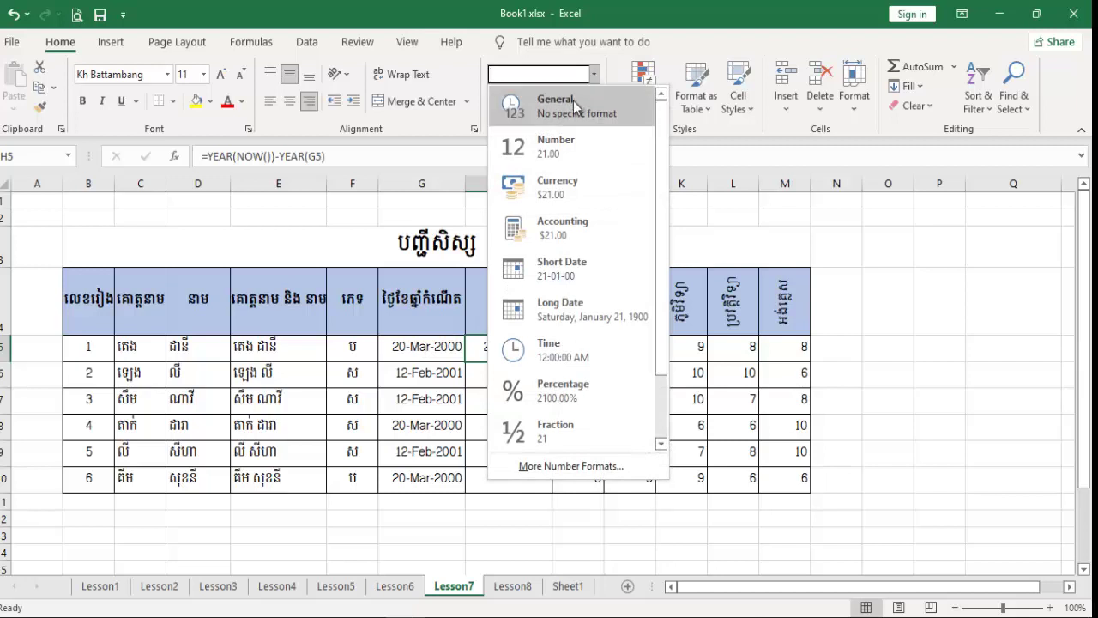
{"action": "left_click", "coordinate": [575, 107]}
{"action": "left_click", "coordinate": [527, 417]}
{"action": "left_click", "coordinate": [513, 350]}
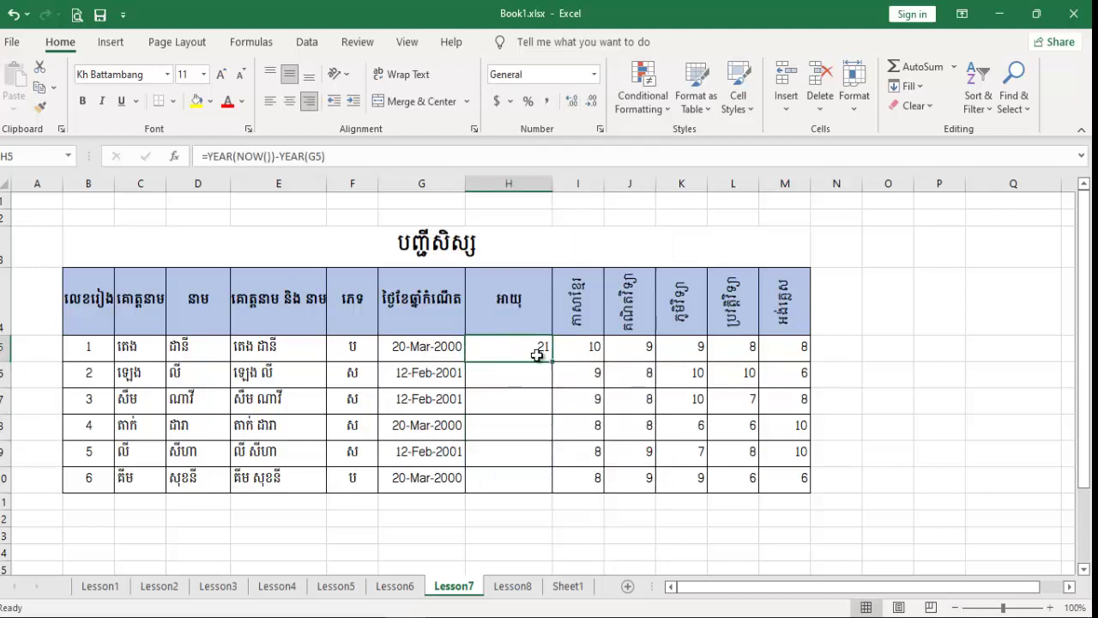
Step: Fill the age formula down to H10 and narrow column H to fit
{"action": "left_click_drag", "start_coordinate": [552, 362], "coordinate": [547, 483]}
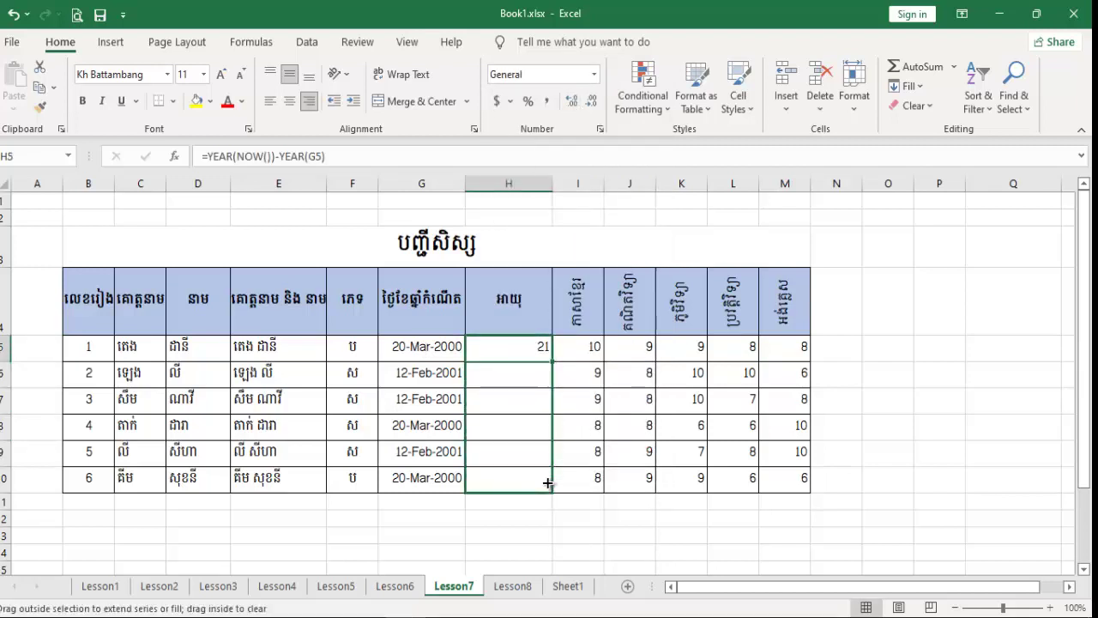
{"action": "left_click", "coordinate": [536, 374]}
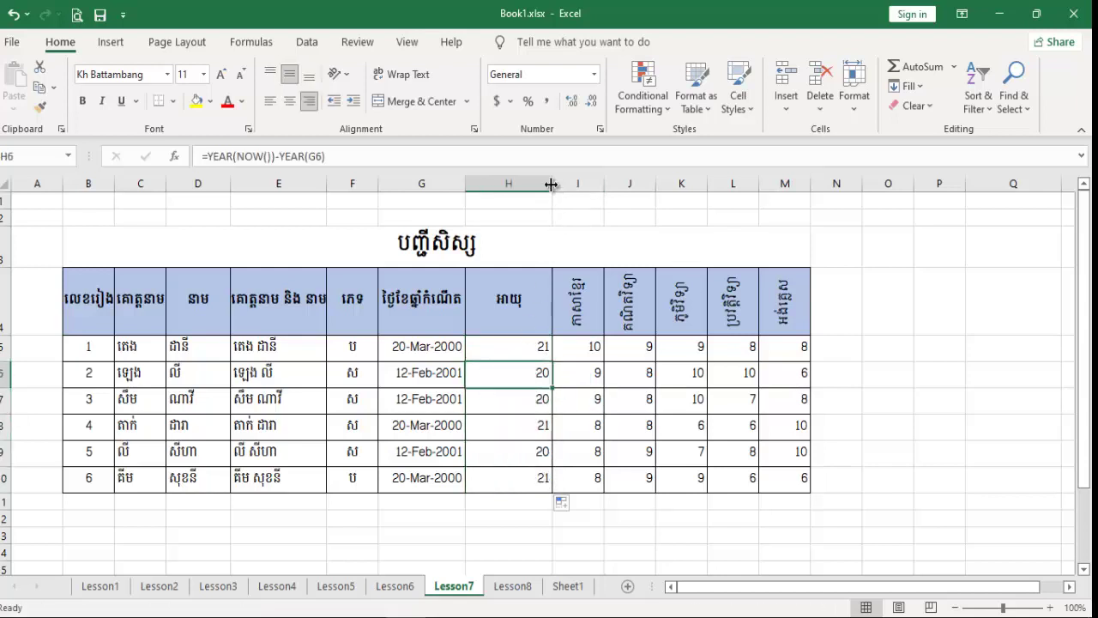
{"action": "left_click_drag", "start_coordinate": [551, 184], "coordinate": [528, 183]}
{"action": "left_click", "coordinate": [503, 348]}
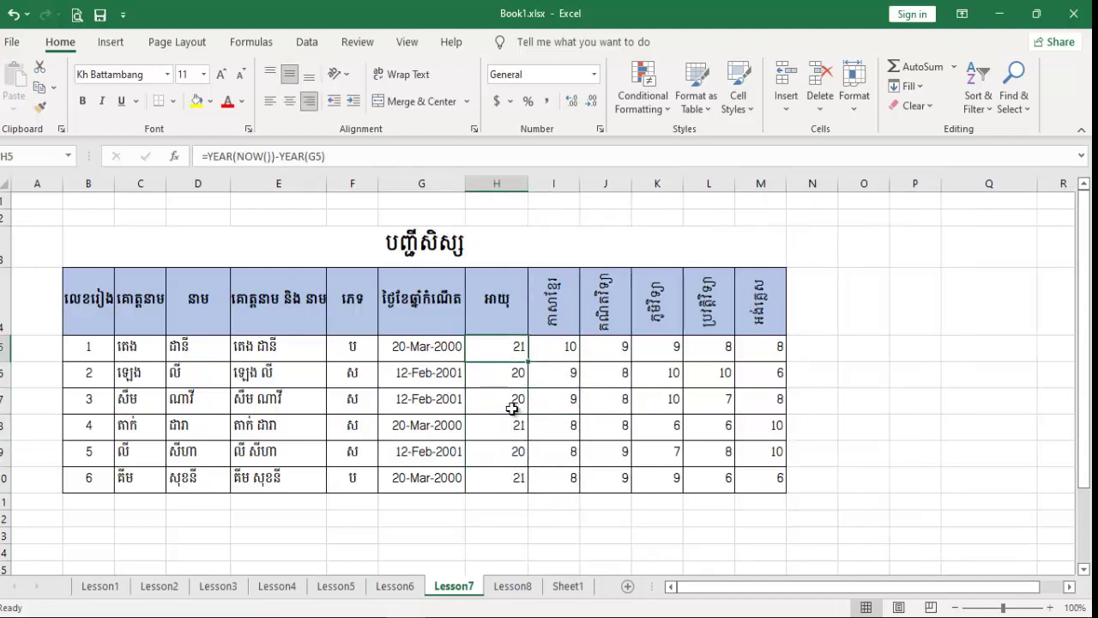
{"action": "left_click", "coordinate": [513, 408]}
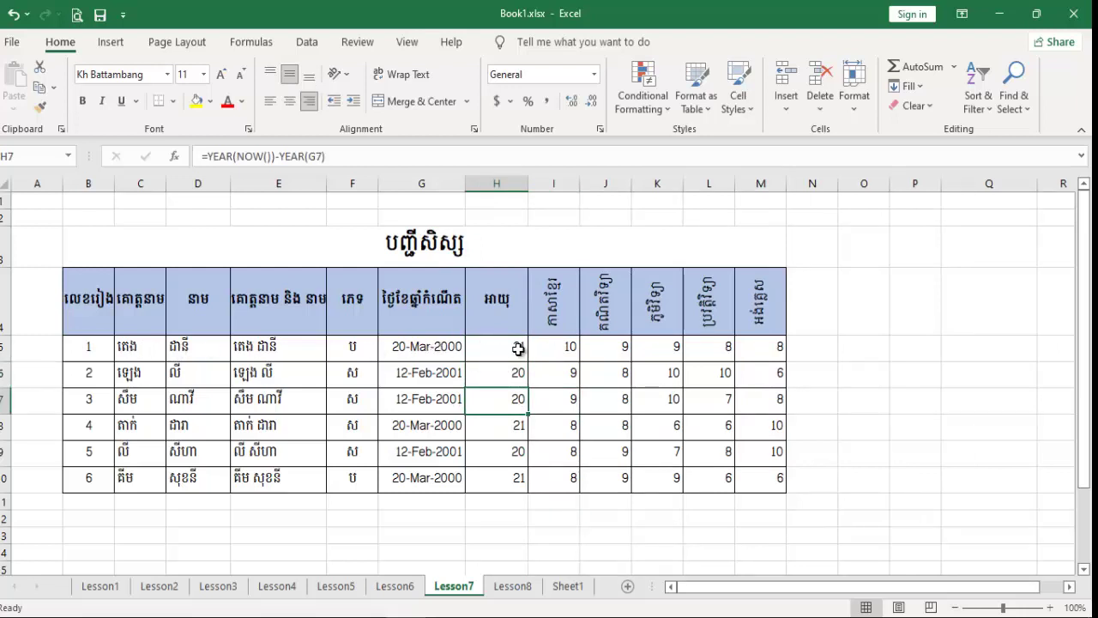
{"action": "double_click", "coordinate": [440, 346]}
{"action": "left_click_drag", "start_coordinate": [434, 347], "coordinate": [479, 349]}
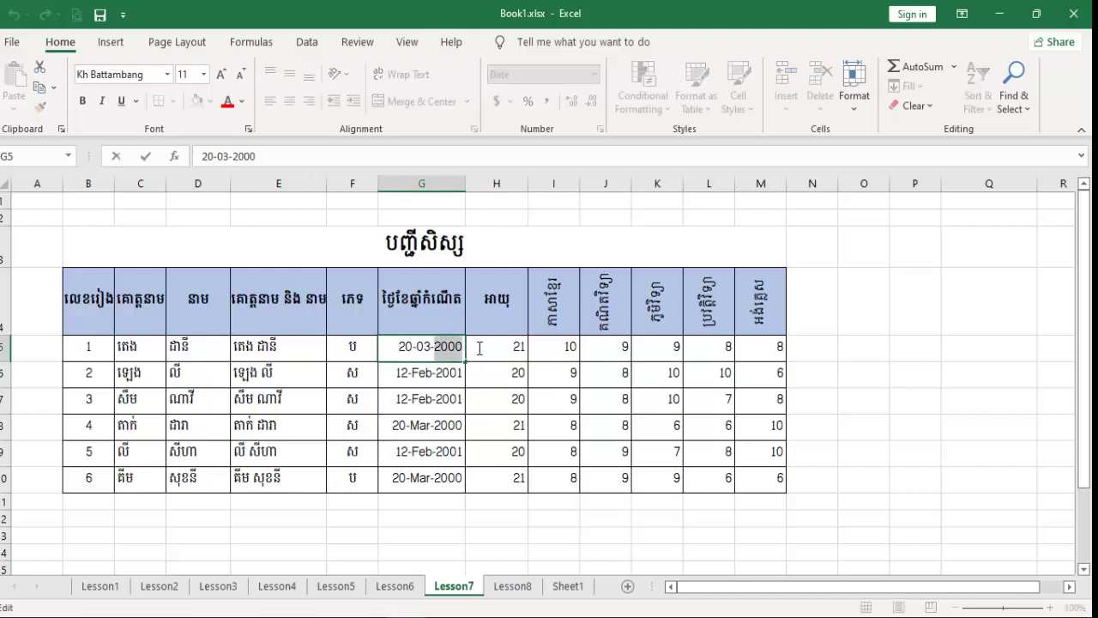
{"action": "type", "text": "20"}
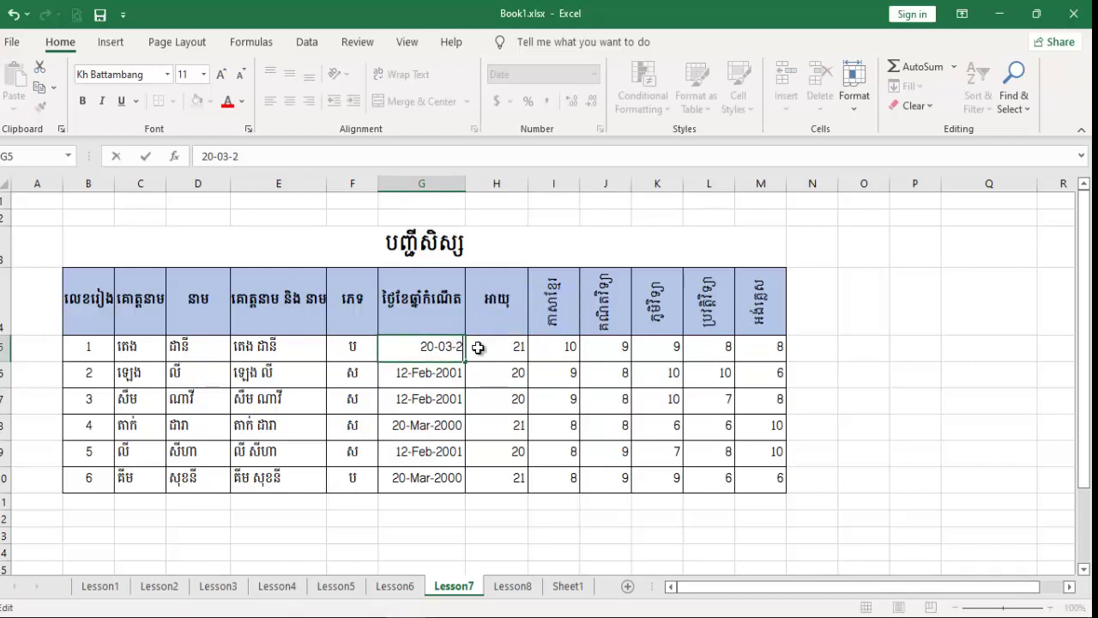
{"action": "type", "text": "05"}
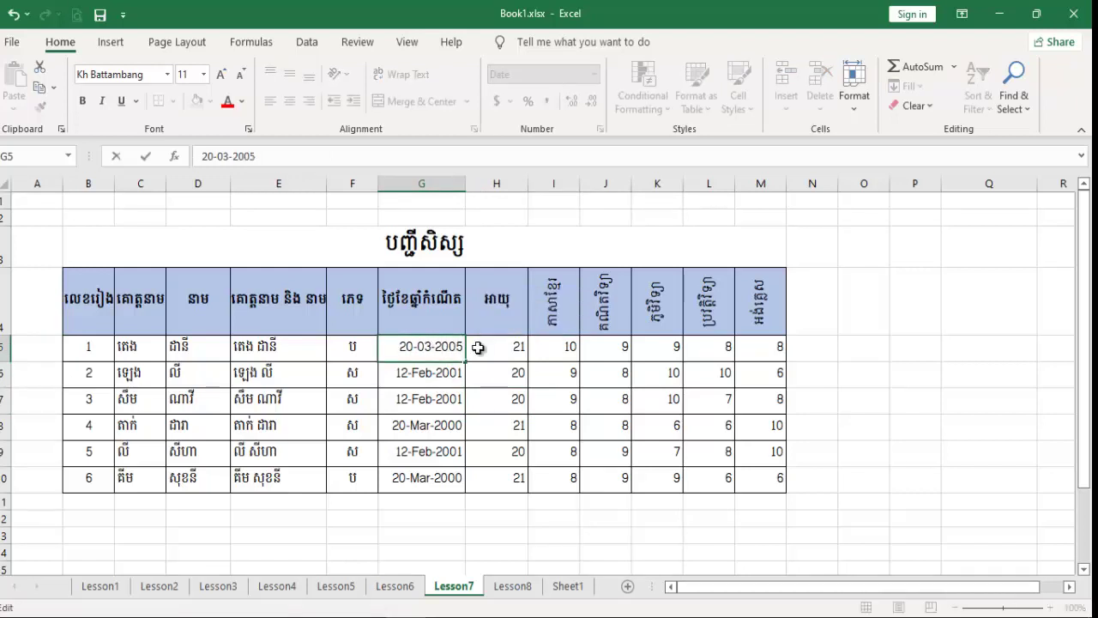
{"action": "key", "text": "Return"}
{"action": "left_click", "coordinate": [517, 351]}
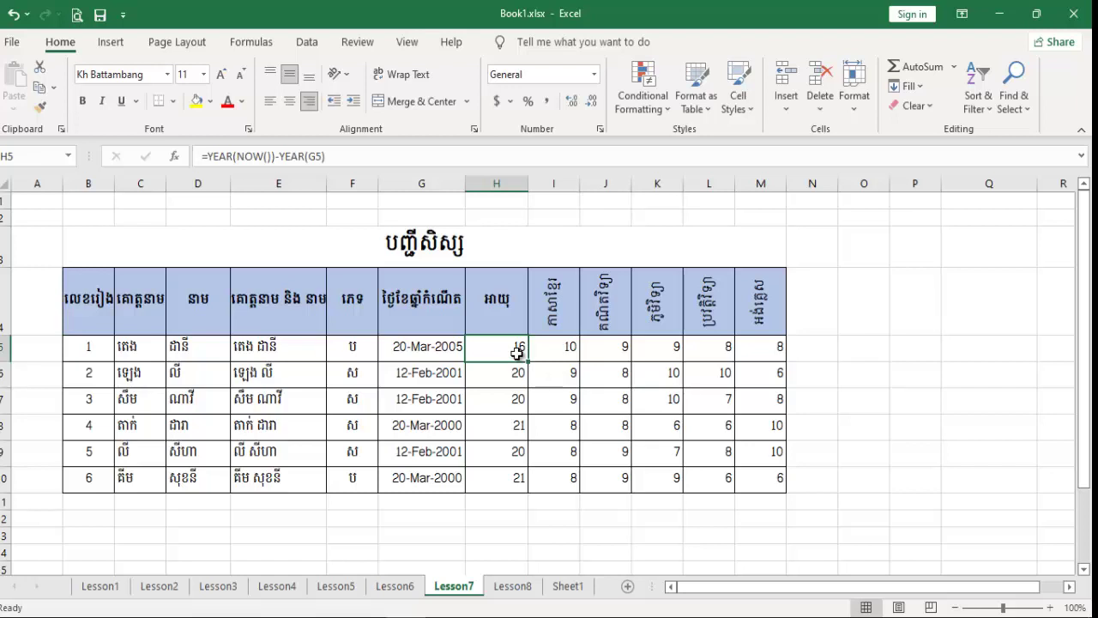
{"action": "key", "text": "ctrl+z"}
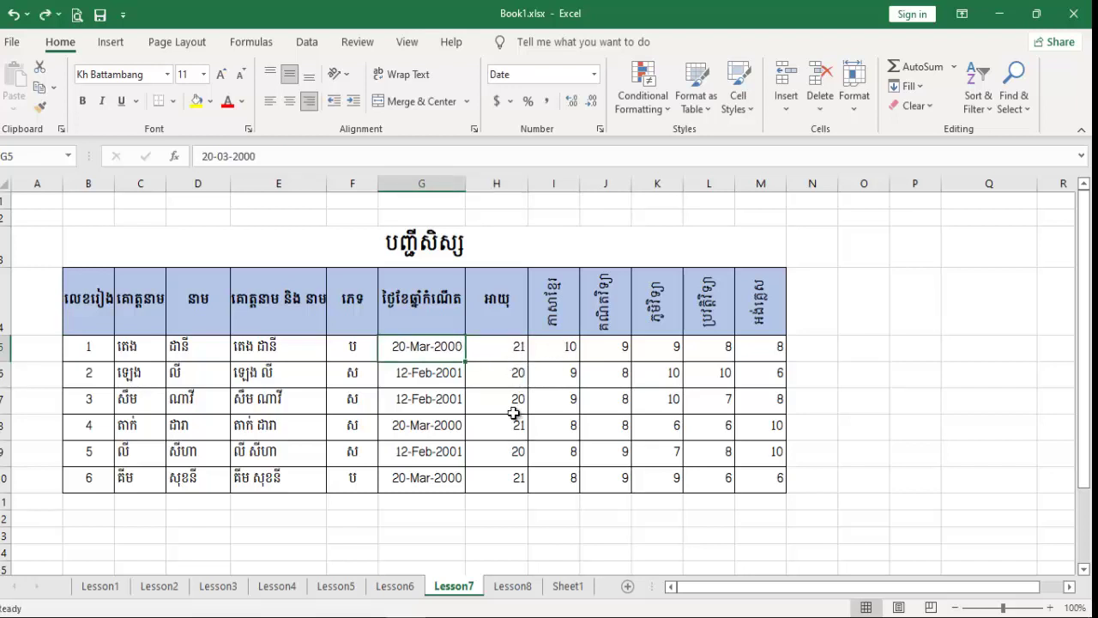
{"action": "left_click", "coordinate": [511, 349]}
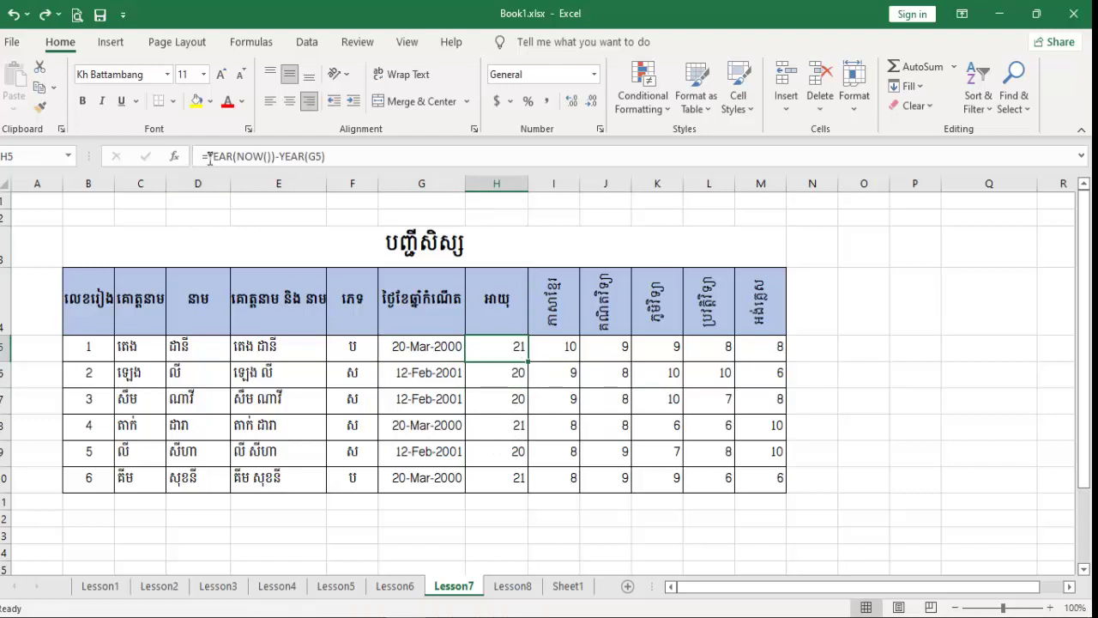
{"action": "left_click_drag", "start_coordinate": [204, 156], "coordinate": [330, 156]}
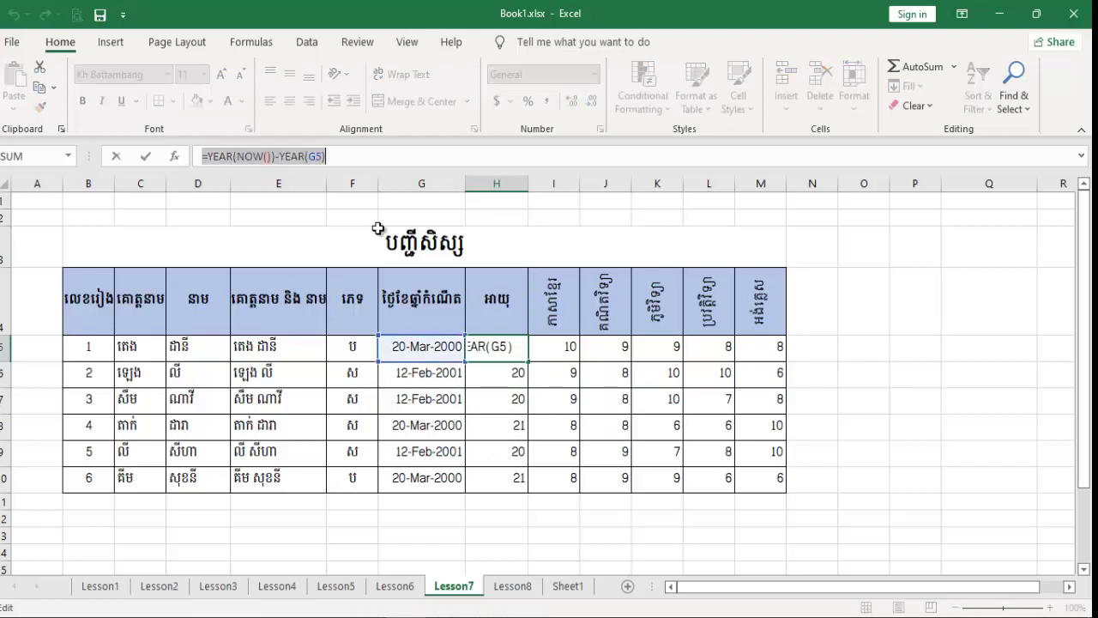
{"action": "left_click", "coordinate": [515, 348]}
{"action": "double_click", "coordinate": [508, 352]}
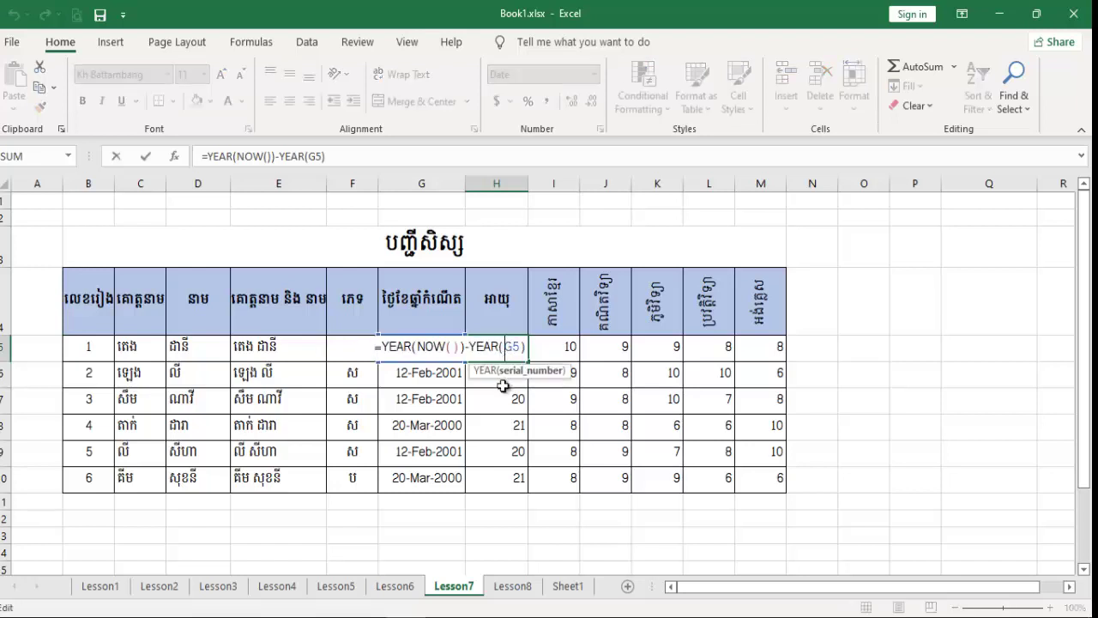
{"action": "left_click_drag", "start_coordinate": [375, 348], "coordinate": [427, 353]}
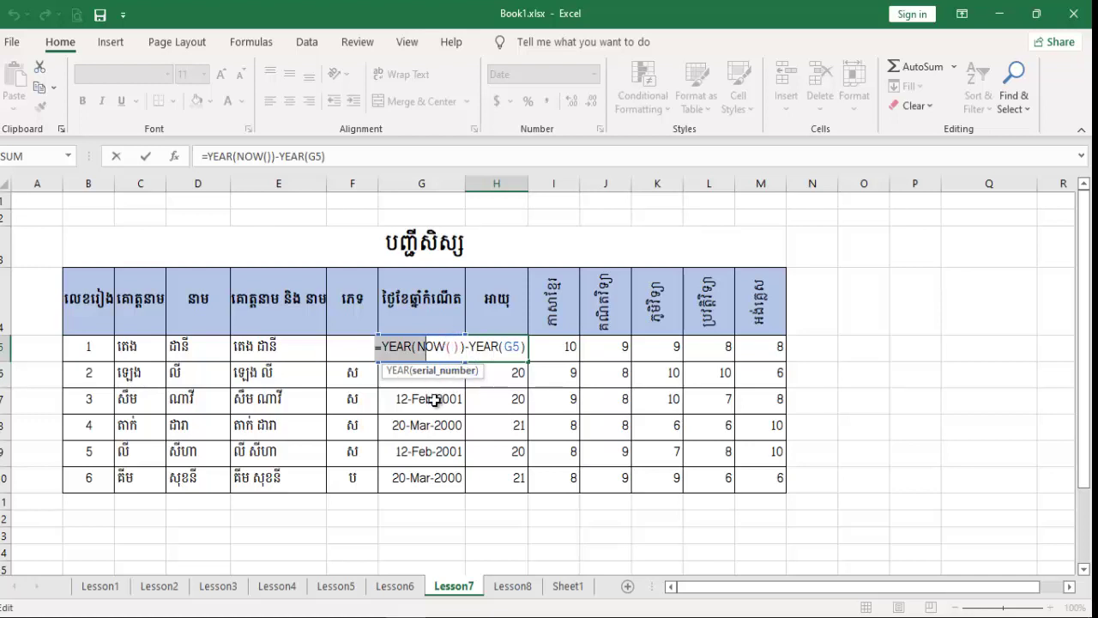
{"action": "left_click_drag", "start_coordinate": [416, 347], "coordinate": [532, 348]}
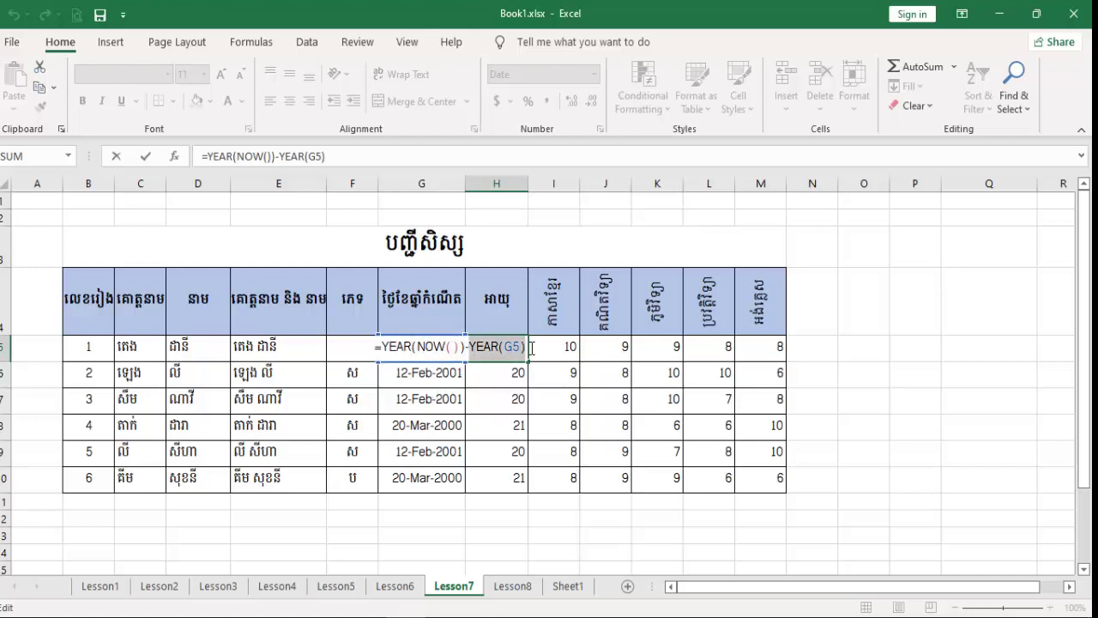
{"action": "key", "text": "Return"}
{"action": "left_click", "coordinate": [496, 344]}
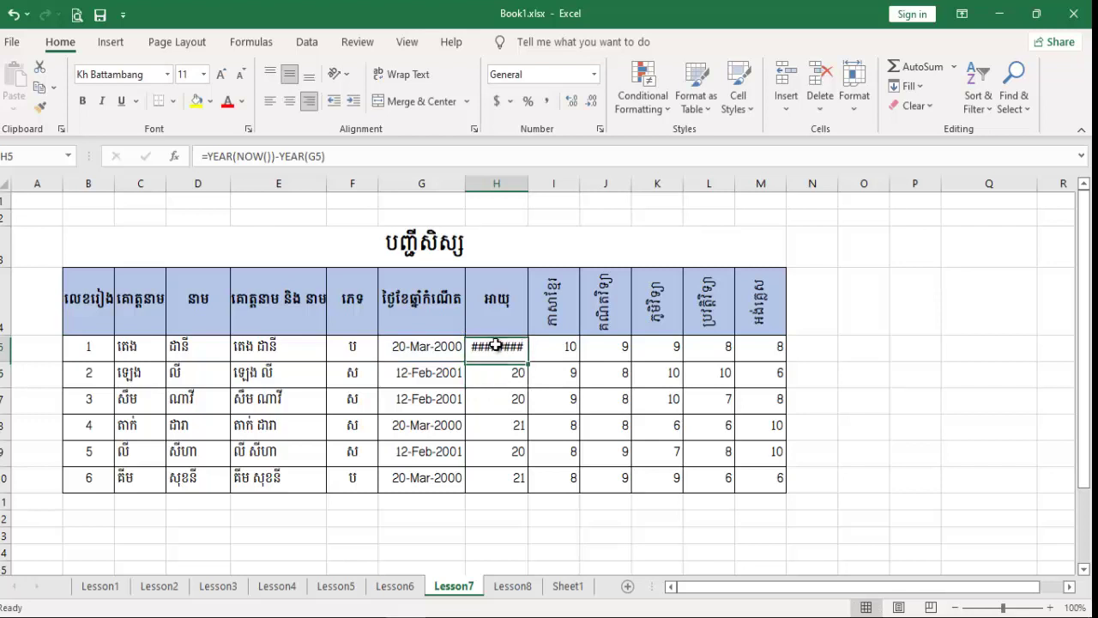
{"action": "key", "text": "ctrl+z"}
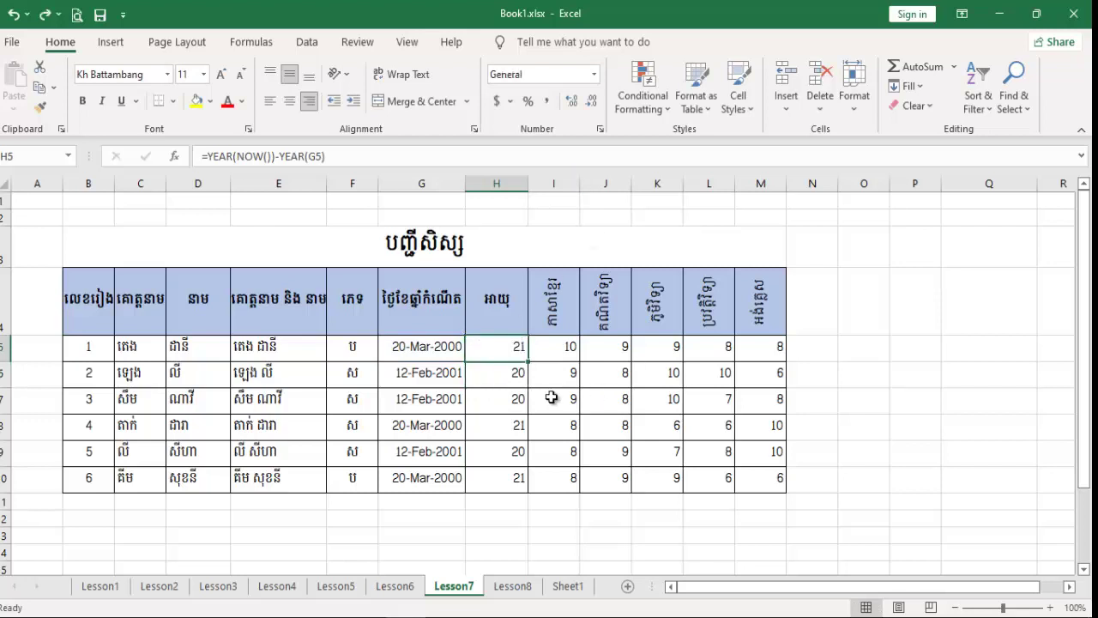
{"action": "left_click", "coordinate": [551, 397]}
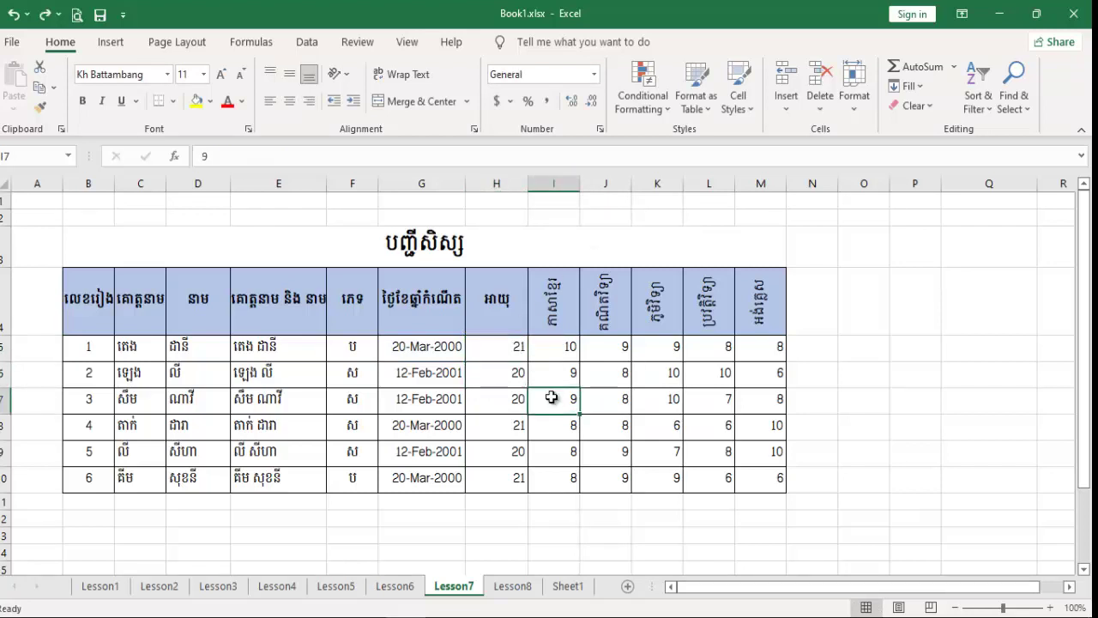
Step: Insert a blank column at I, after the age column
{"action": "left_click", "coordinate": [552, 182]}
{"action": "right_click", "coordinate": [552, 182]}
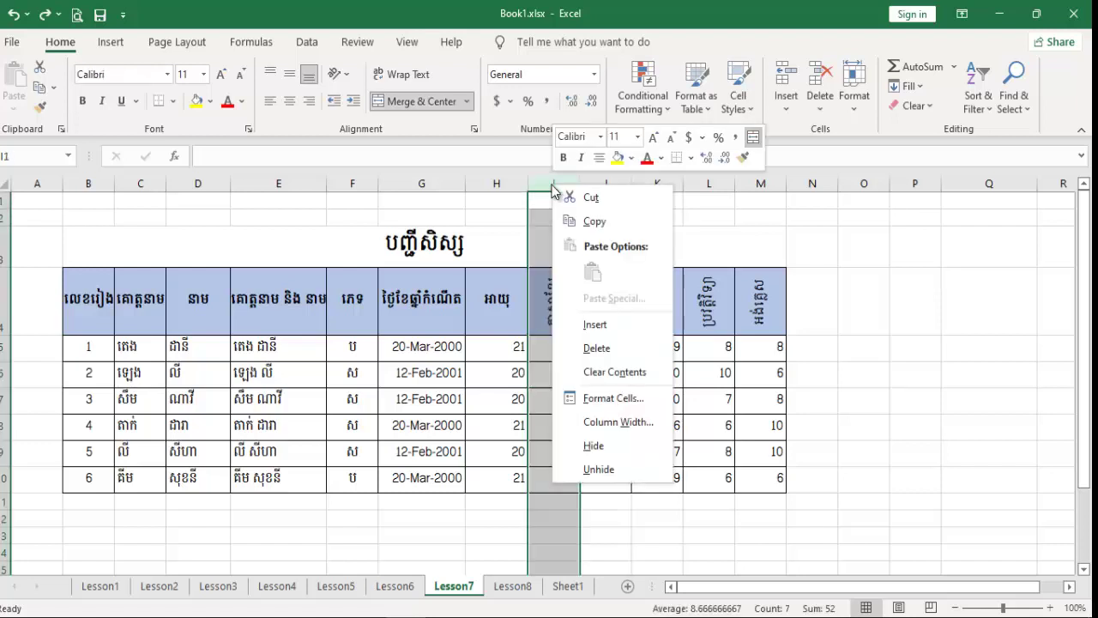
{"action": "left_click", "coordinate": [620, 324]}
{"action": "left_click", "coordinate": [567, 396]}
Step: Rename the H4 age header to អាយុ#1
{"action": "left_click", "coordinate": [498, 300]}
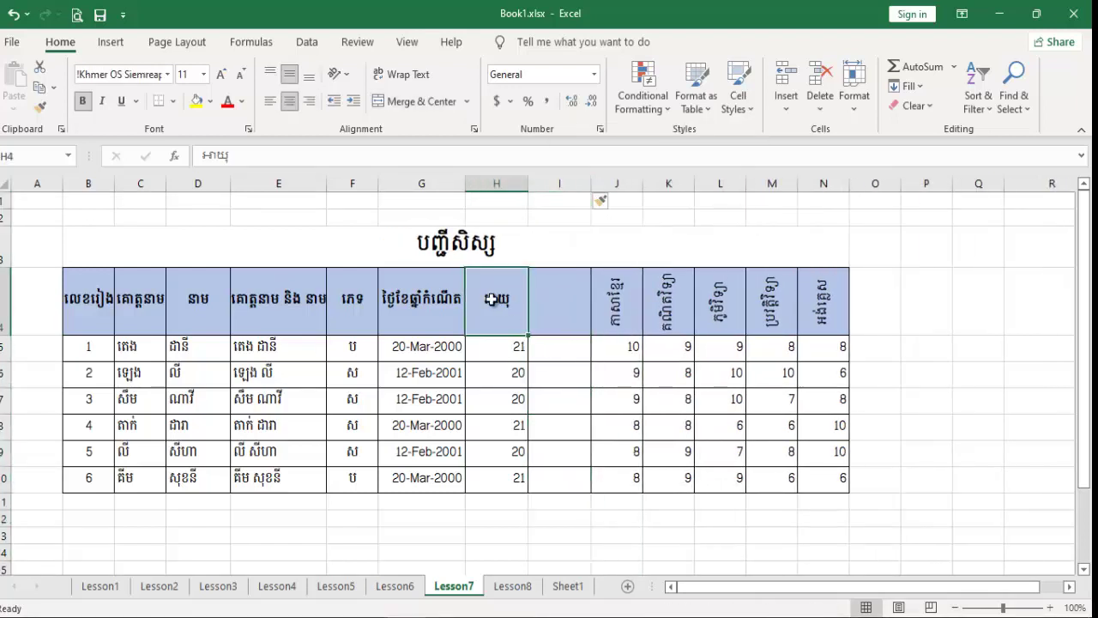
{"action": "key", "text": "ctrl+c"}
{"action": "left_click", "coordinate": [565, 305]}
{"action": "double_click", "coordinate": [565, 306]}
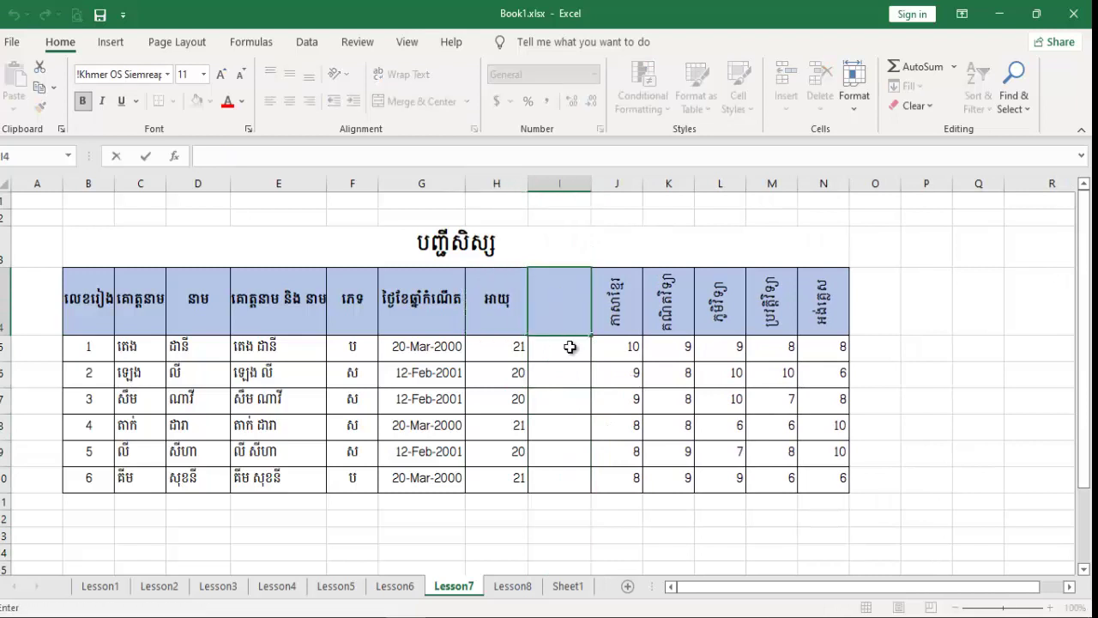
{"action": "left_click", "coordinate": [507, 302]}
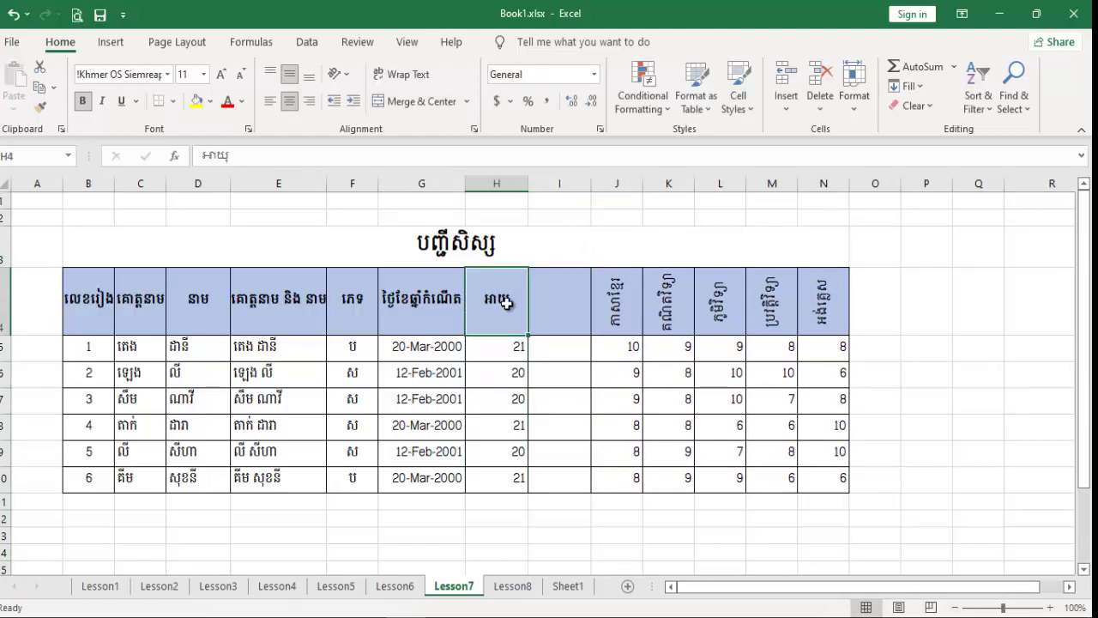
{"action": "key", "text": "ctrl+c"}
{"action": "key", "text": "Escape"}
{"action": "double_click", "coordinate": [513, 303]}
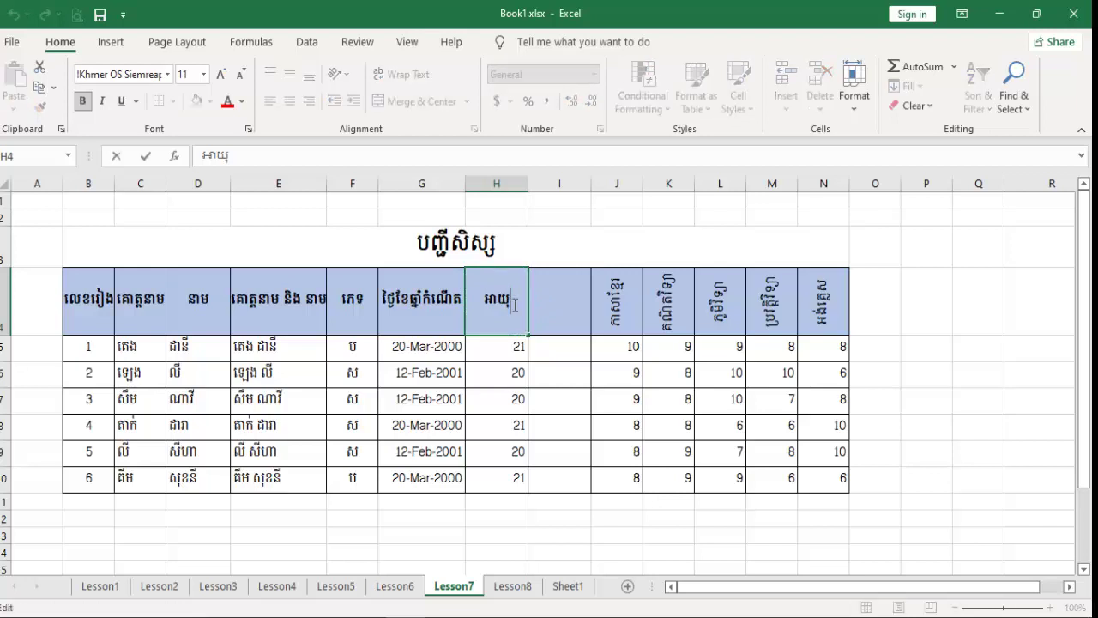
{"action": "type", "text": "#1"}
{"action": "key", "text": "ctrl+Return"}
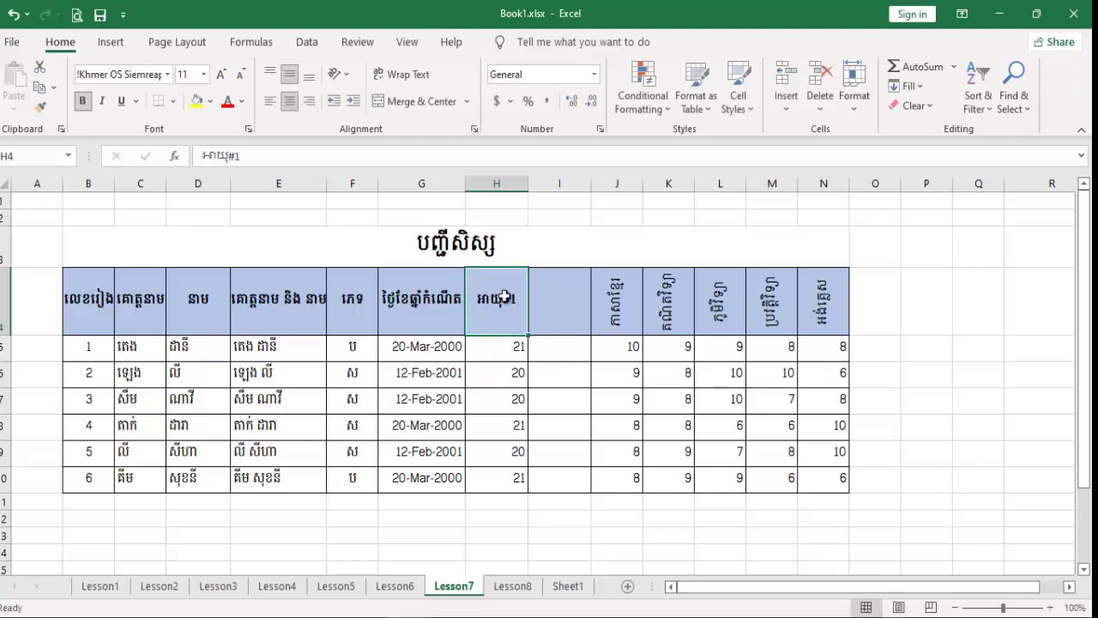
Step: Copy the header into I4 and change it to អាយុ#2
{"action": "key", "text": "ctrl+c"}
{"action": "left_click", "coordinate": [558, 300]}
{"action": "key", "text": "ctrl+v"}
{"action": "key", "text": "Escape"}
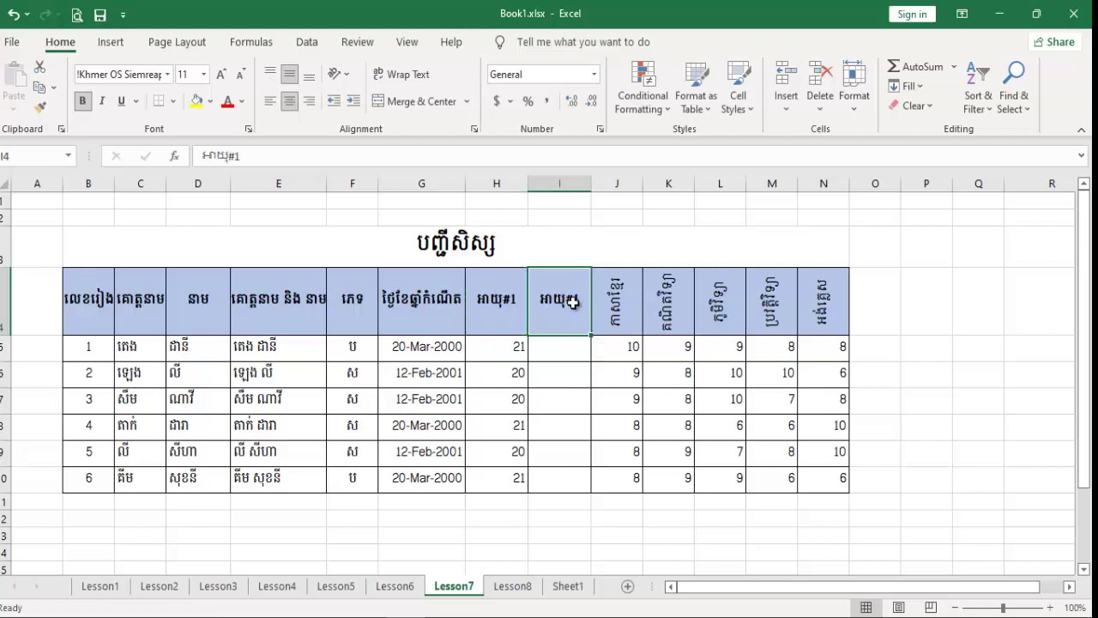
{"action": "double_click", "coordinate": [579, 300]}
{"action": "type", "text": "2"}
{"action": "key", "text": "Return"}
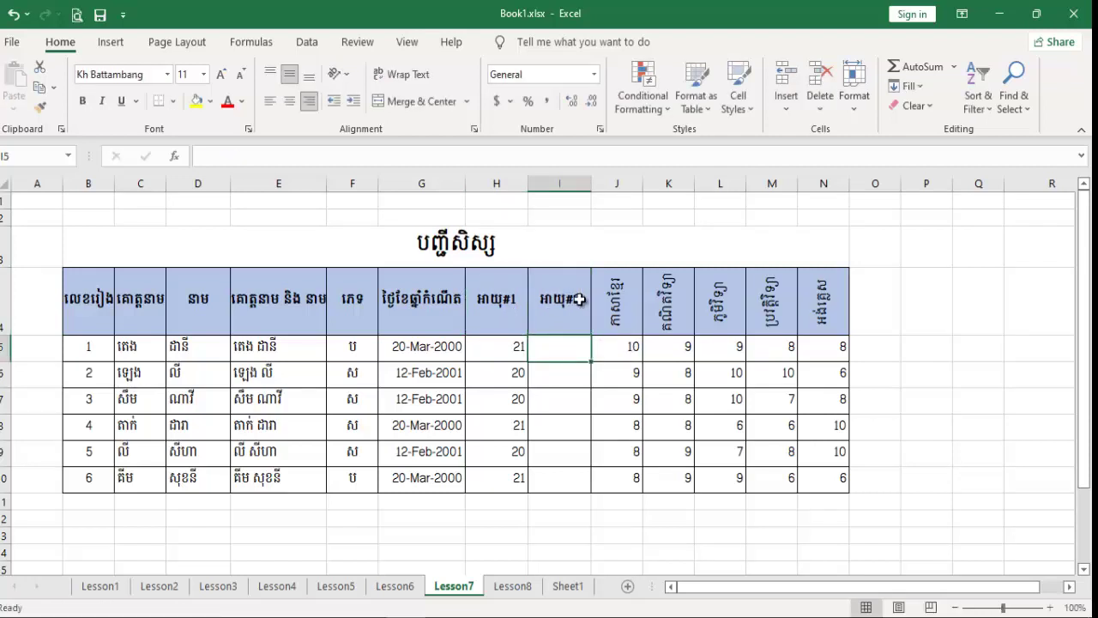
{"action": "left_click", "coordinate": [566, 391]}
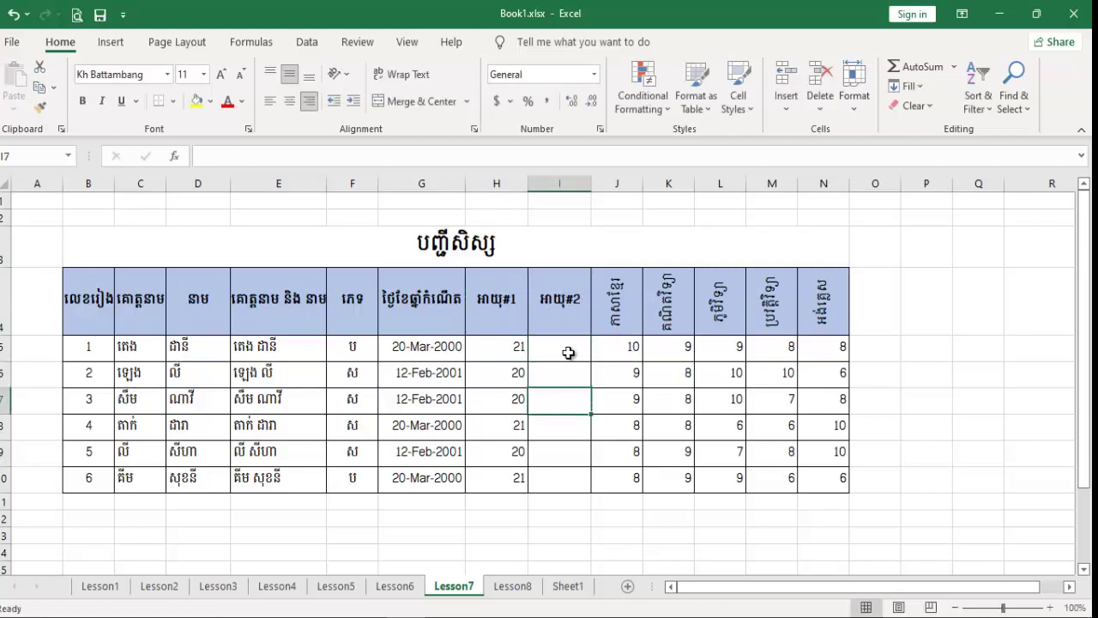
{"action": "left_click", "coordinate": [568, 352]}
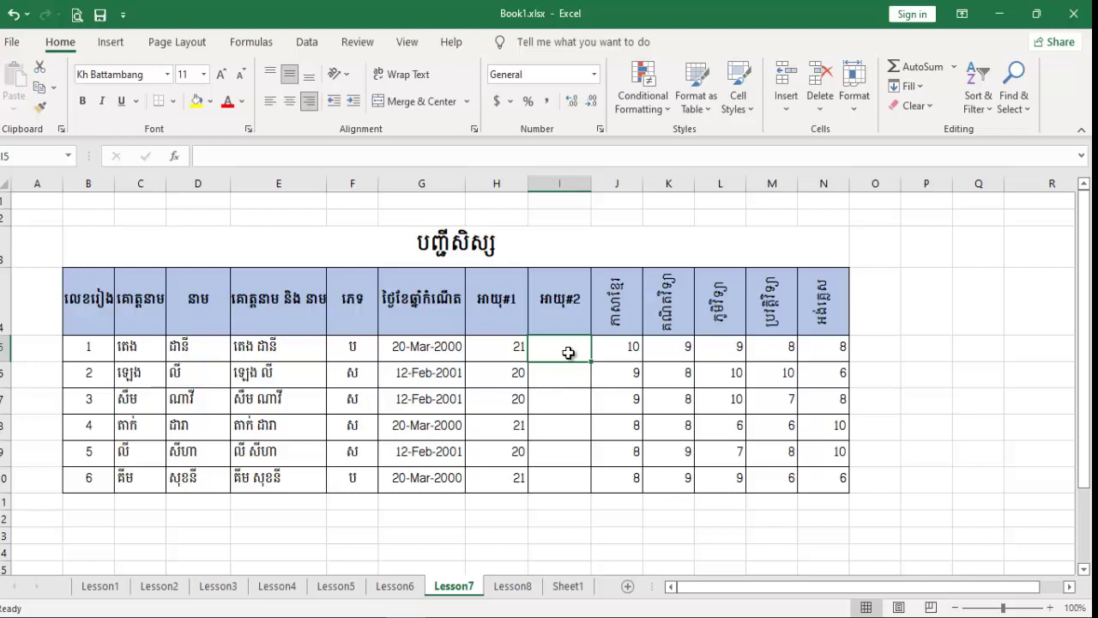
Step: Enter =INT((NOW()-G5)/365) in I5, giving the first student's age as 21
{"action": "type", "text": "="}
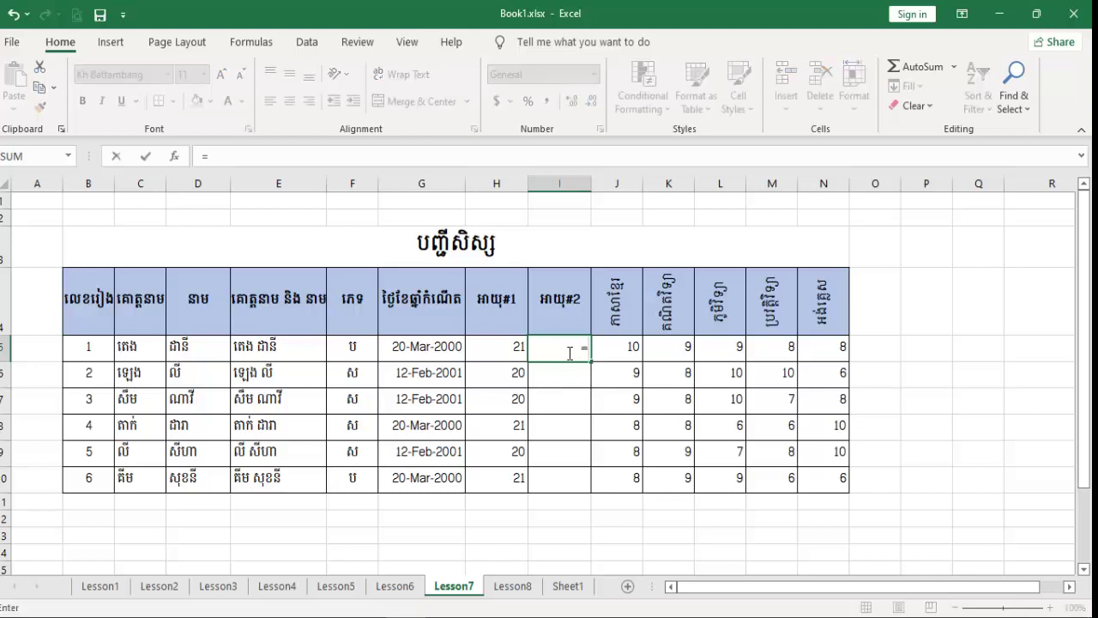
{"action": "type", "text": "int"}
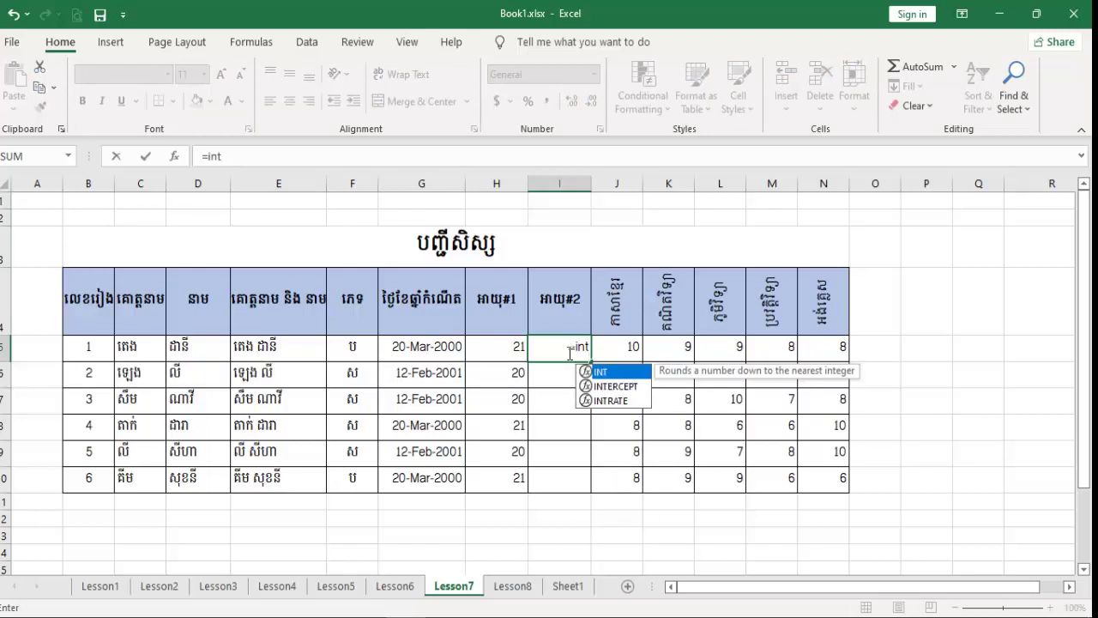
{"action": "key", "text": "Tab"}
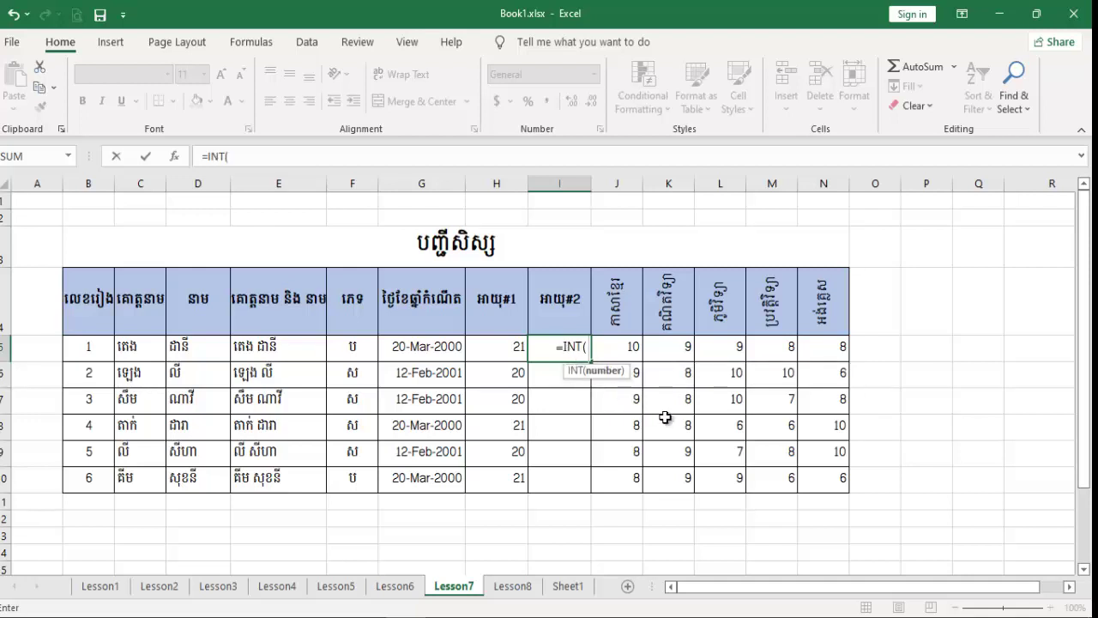
{"action": "type", "text": "now"}
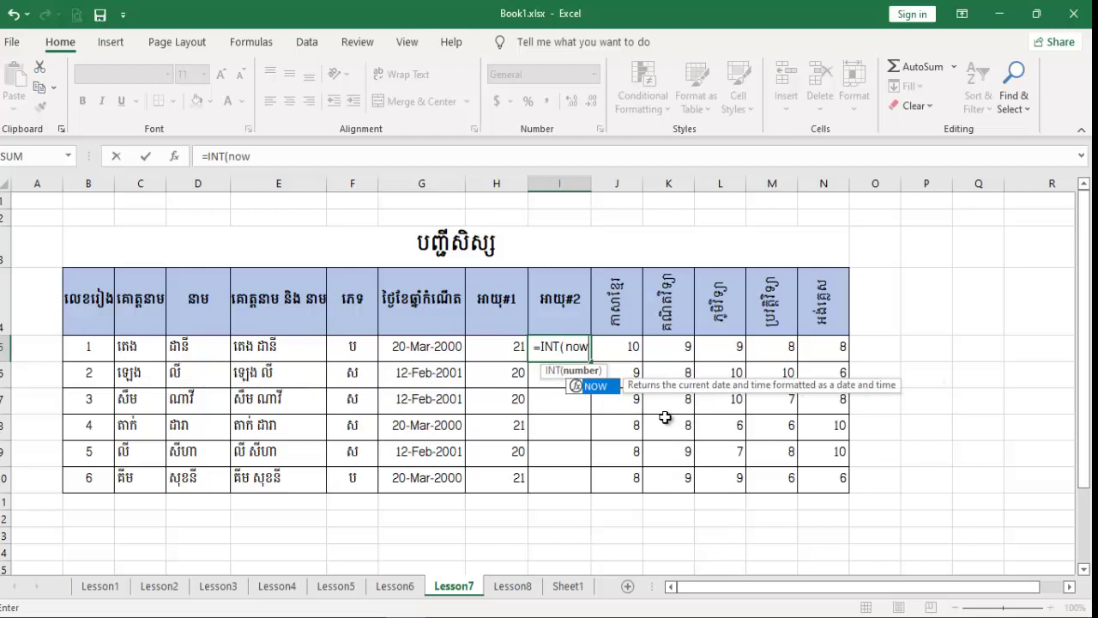
{"action": "type", "text": "()"}
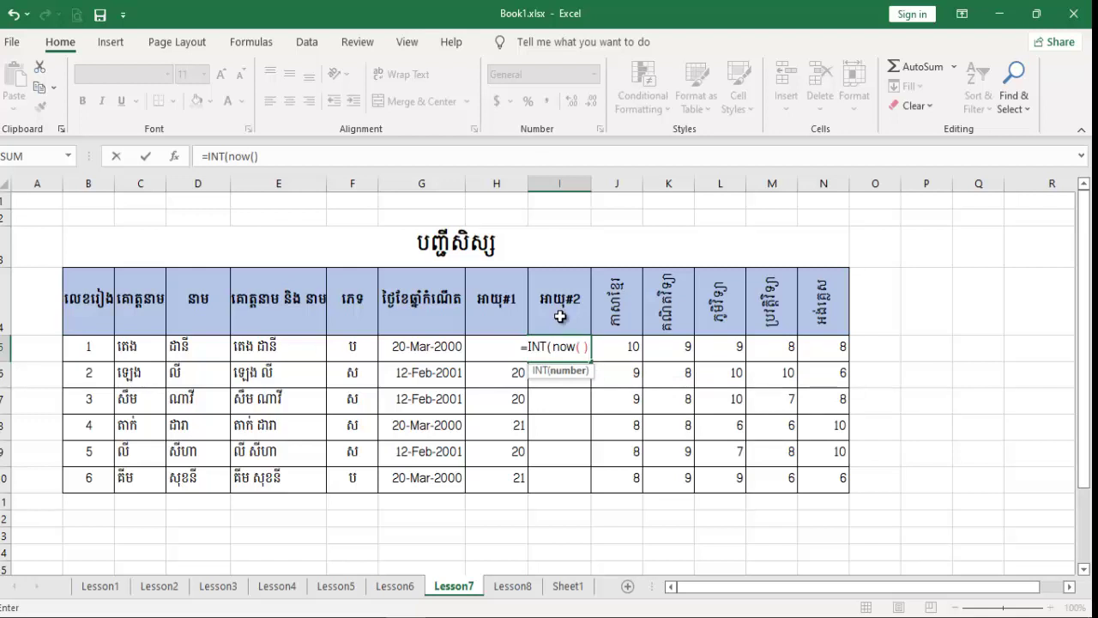
{"action": "type", "text": "-"}
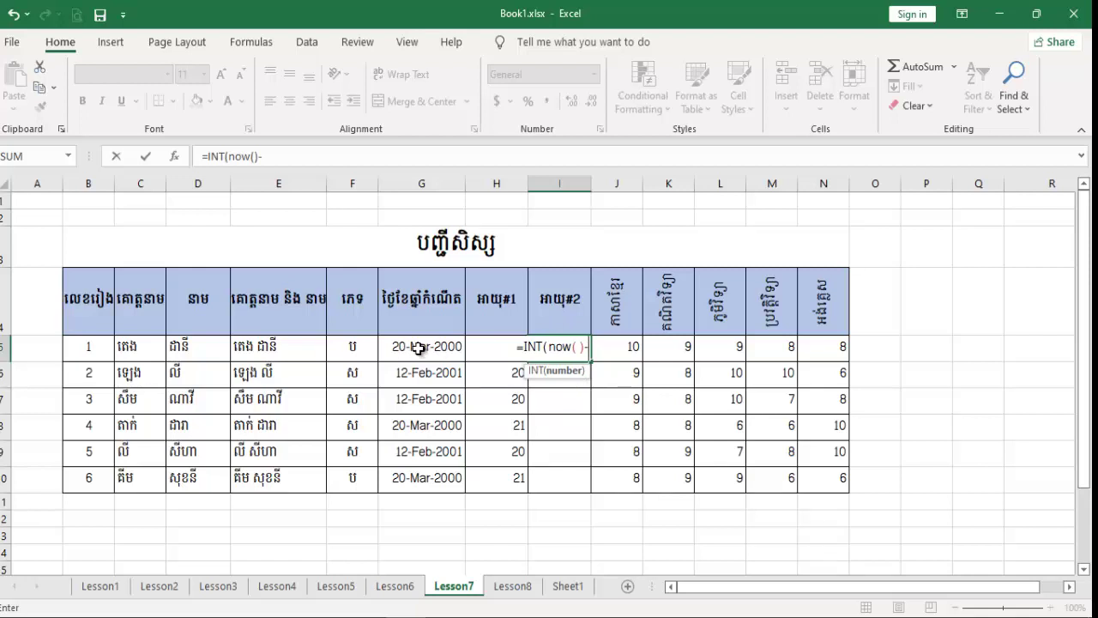
{"action": "left_click", "coordinate": [418, 348]}
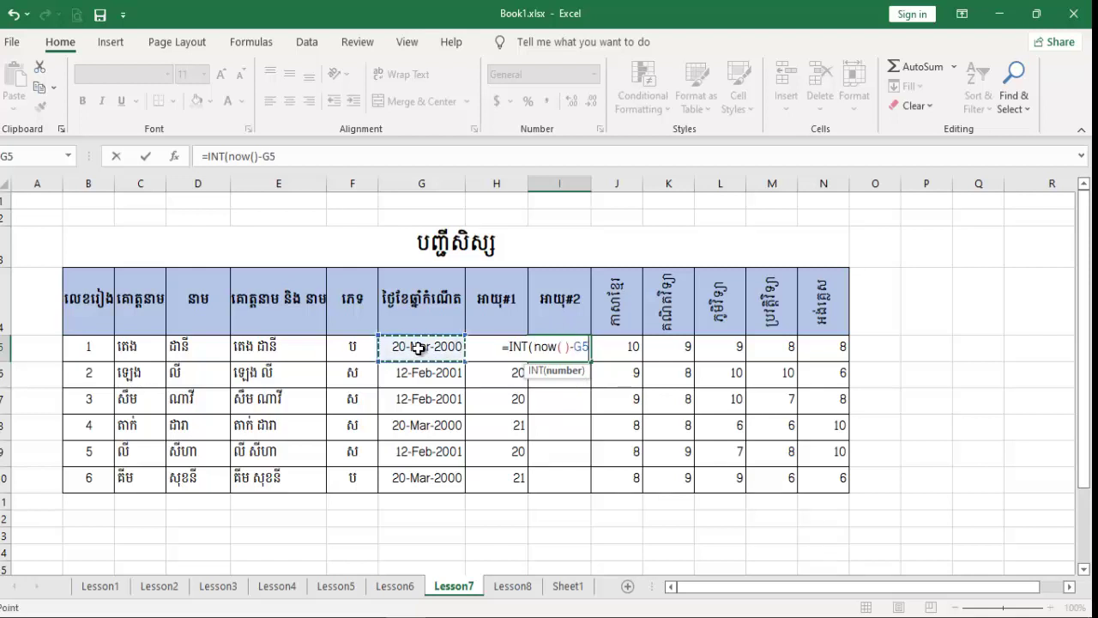
{"action": "type", "text": ")"}
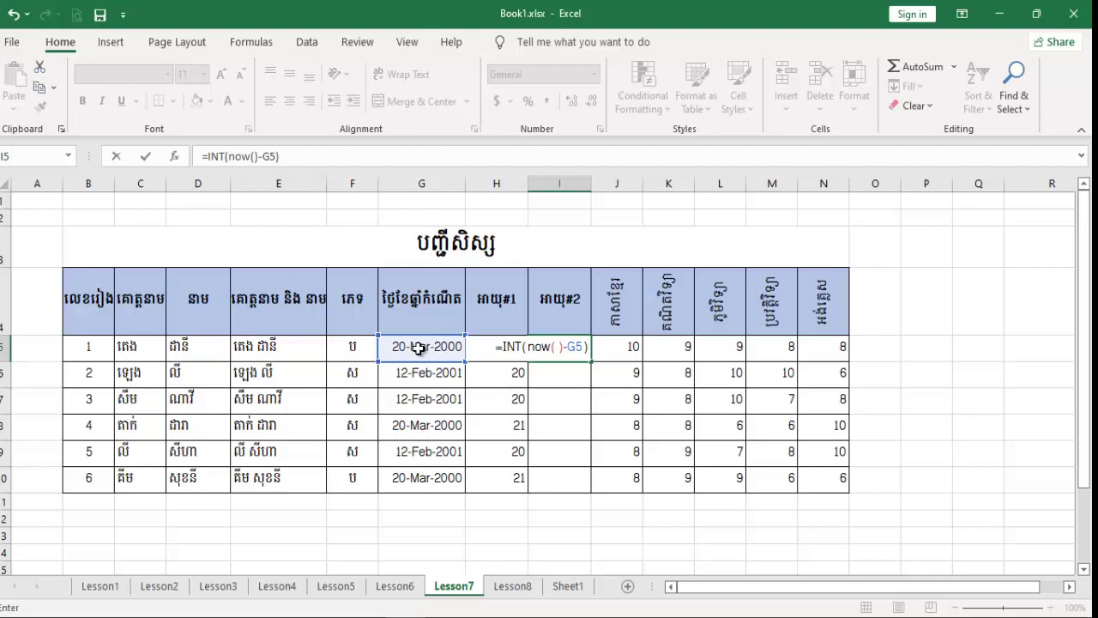
{"action": "type", "text": "/"}
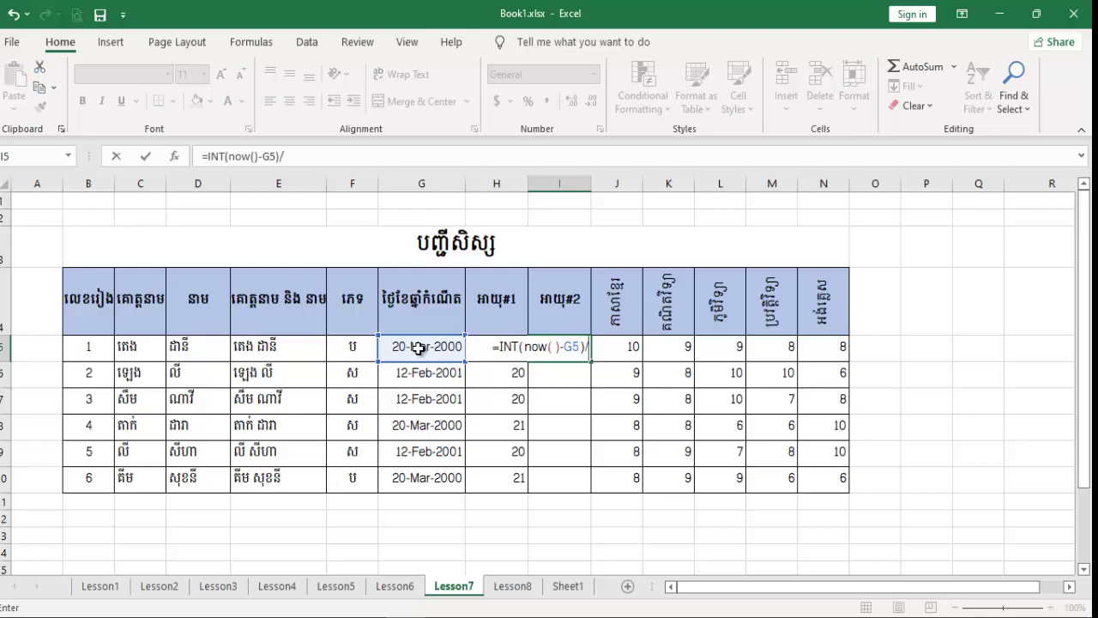
{"action": "type", "text": "365"}
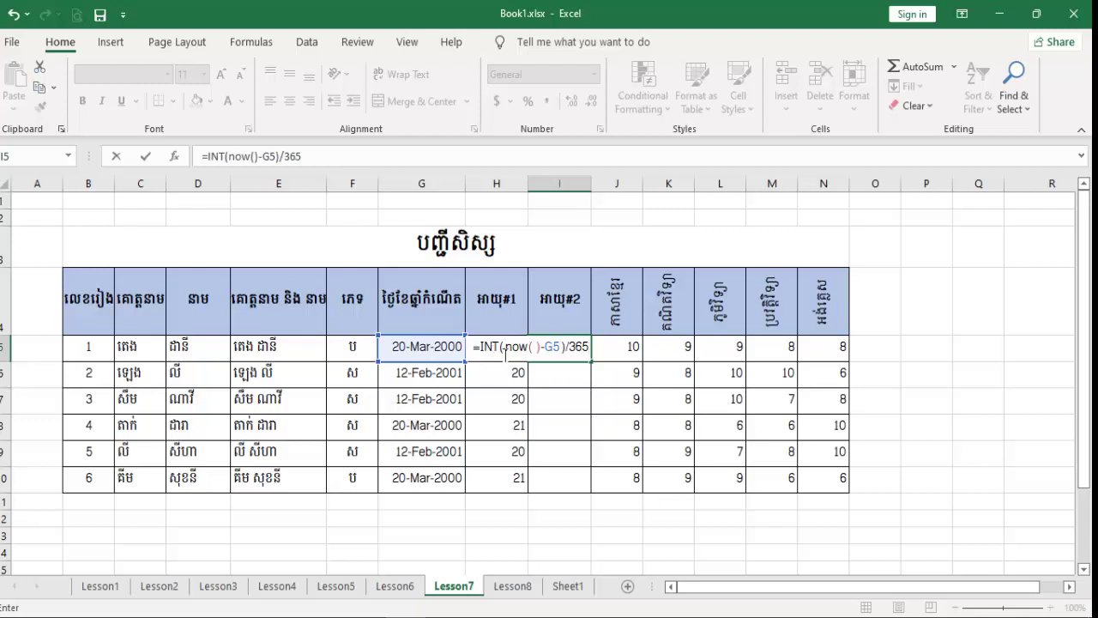
{"action": "left_click", "coordinate": [504, 347]}
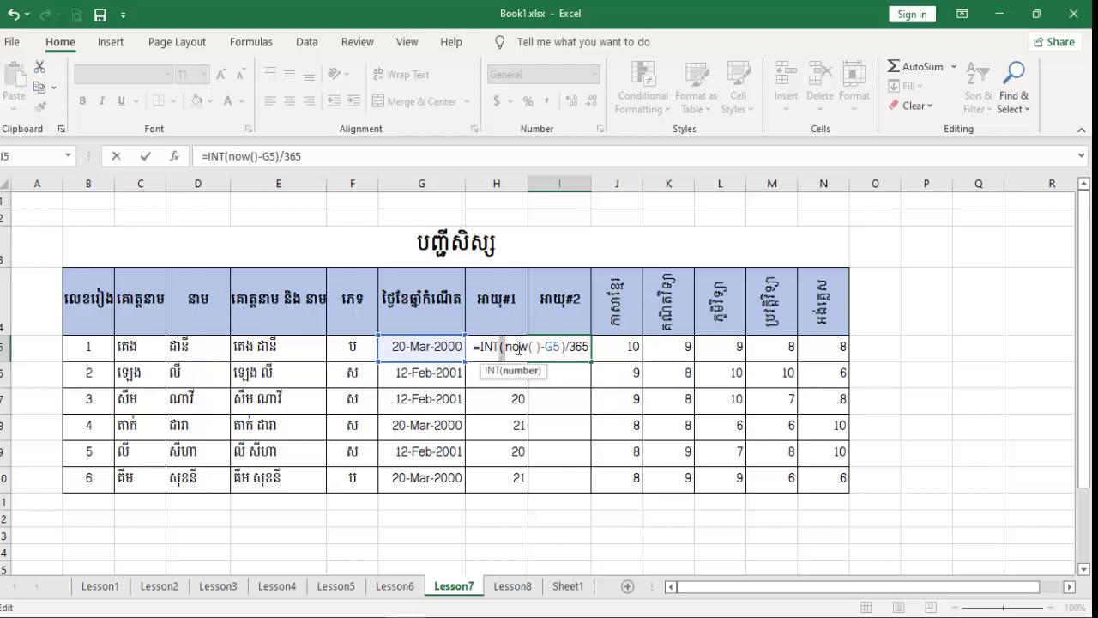
{"action": "type", "text": "("}
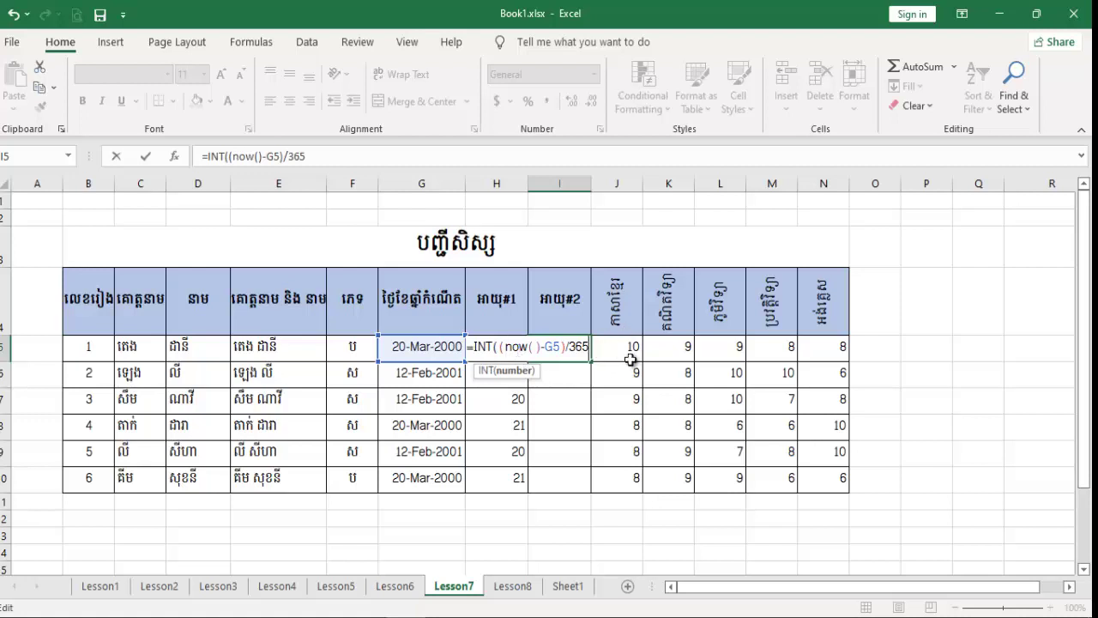
{"action": "type", "text": ")"}
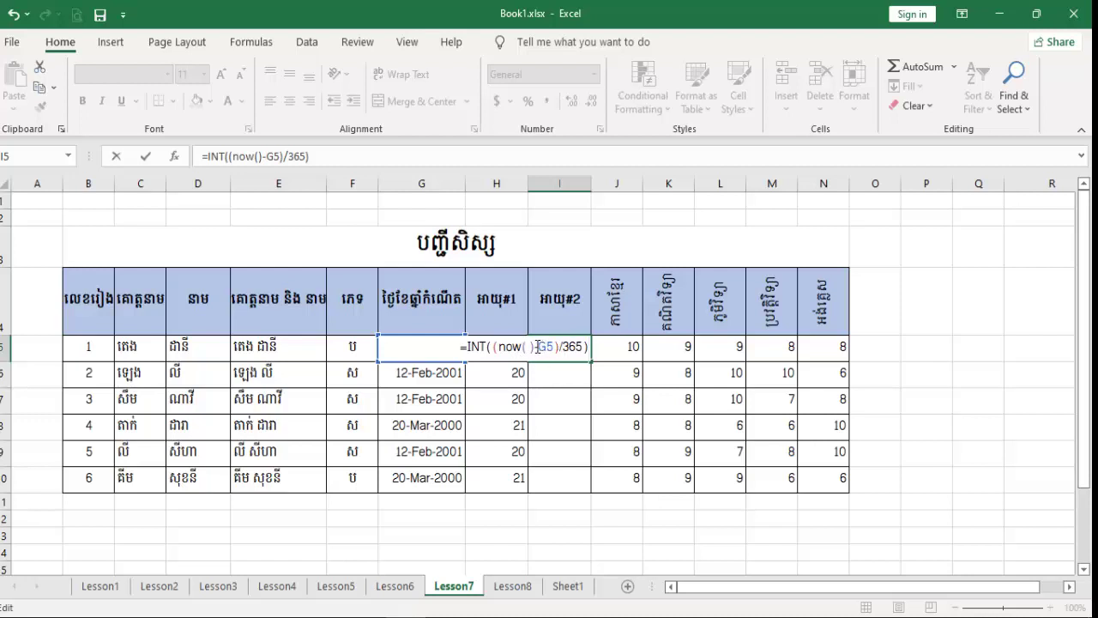
{"action": "left_click_drag", "start_coordinate": [535, 346], "coordinate": [554, 347]}
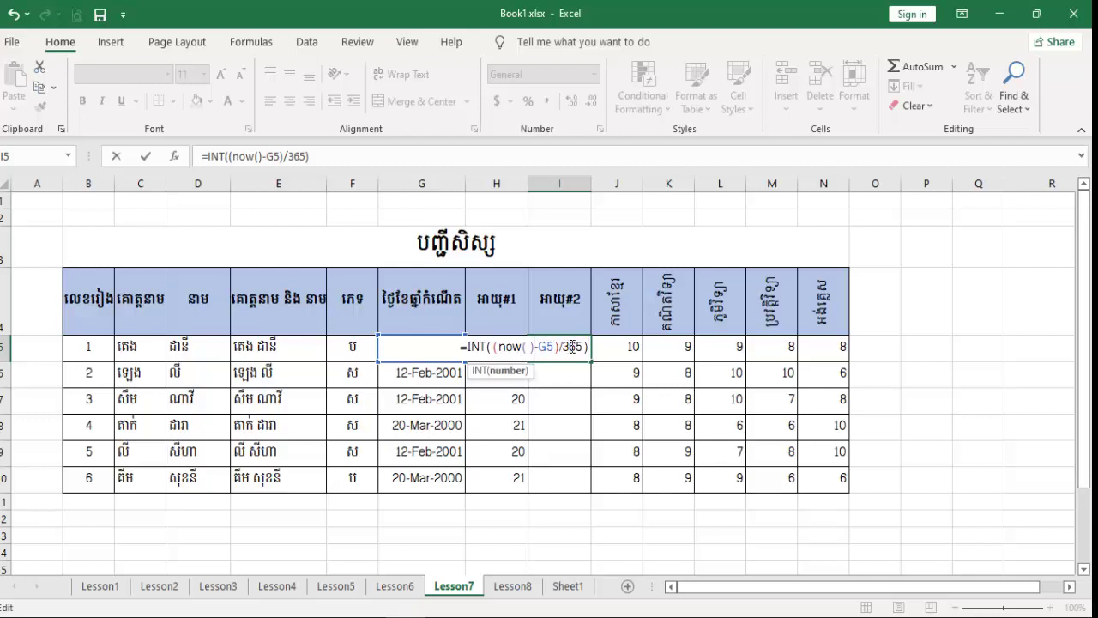
{"action": "key", "text": "Return"}
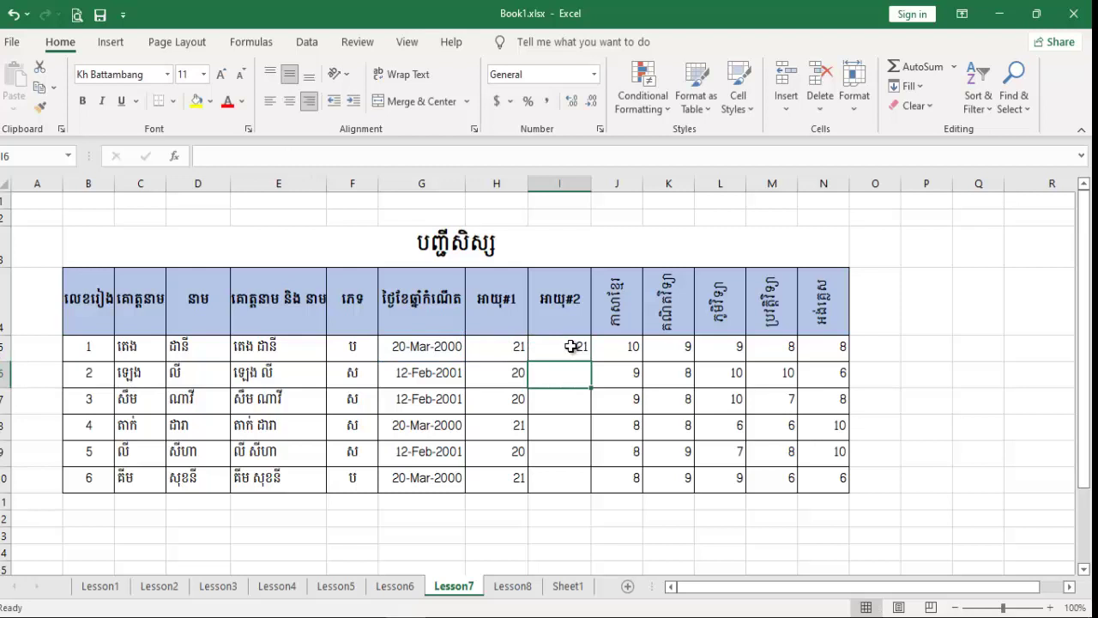
Step: Fill the INT age formula down to I10 and save the workbook
{"action": "left_click", "coordinate": [571, 345]}
{"action": "left_click_drag", "start_coordinate": [591, 360], "coordinate": [593, 486]}
{"action": "key", "text": "ctrl+s"}
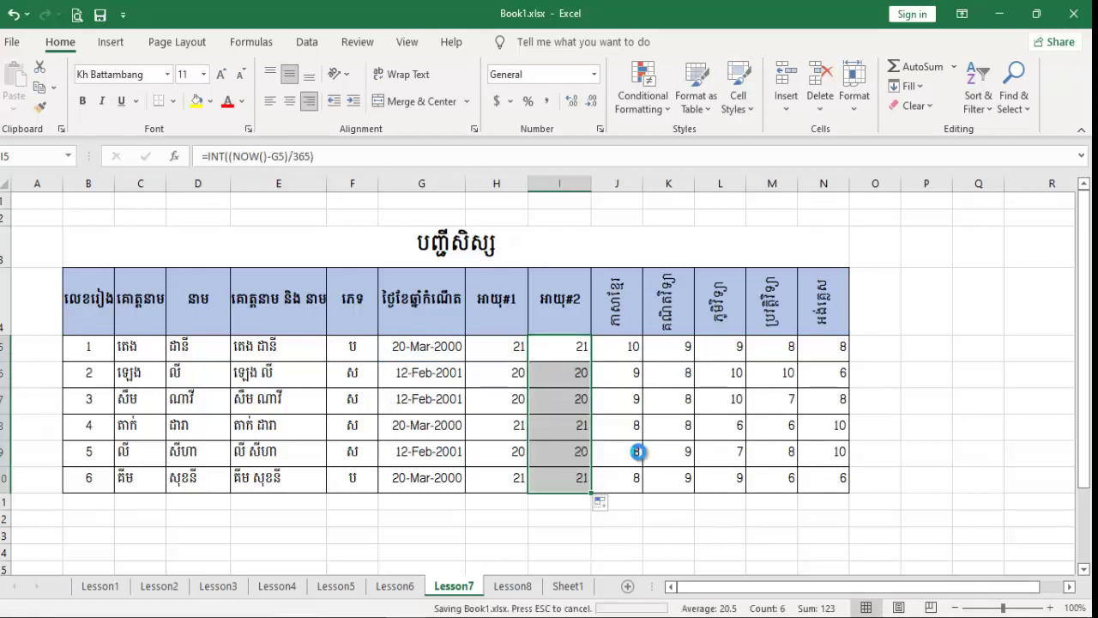
Step: Fix the brackets around NOW() and G5 in I5's formula
{"action": "left_click", "coordinate": [577, 349]}
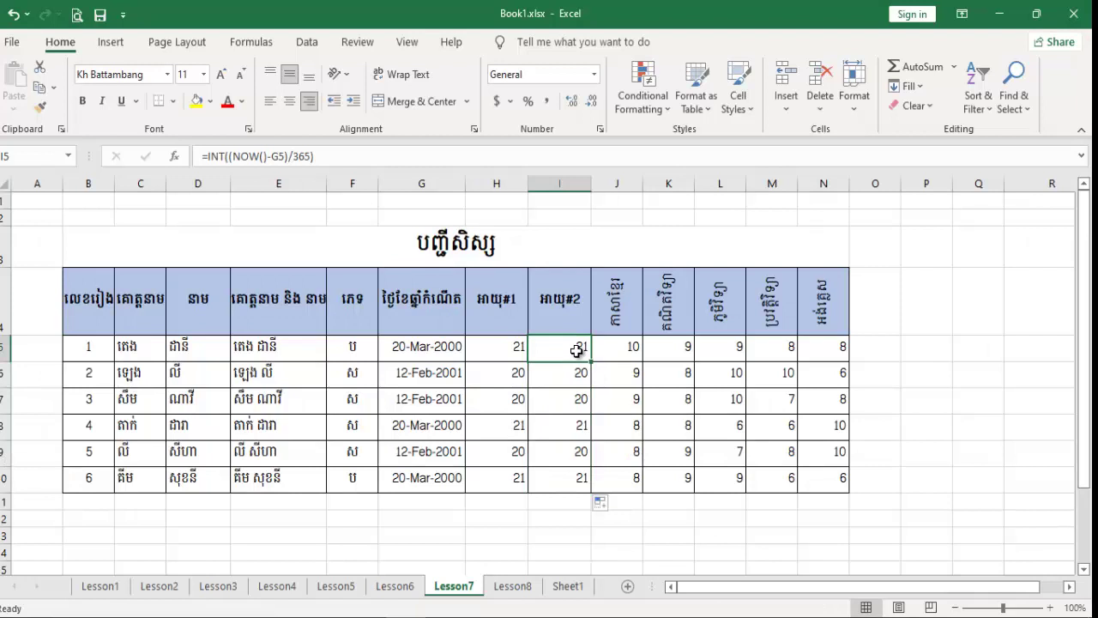
{"action": "left_click_drag", "start_coordinate": [260, 156], "coordinate": [203, 156]}
{"action": "left_click", "coordinate": [226, 156]}
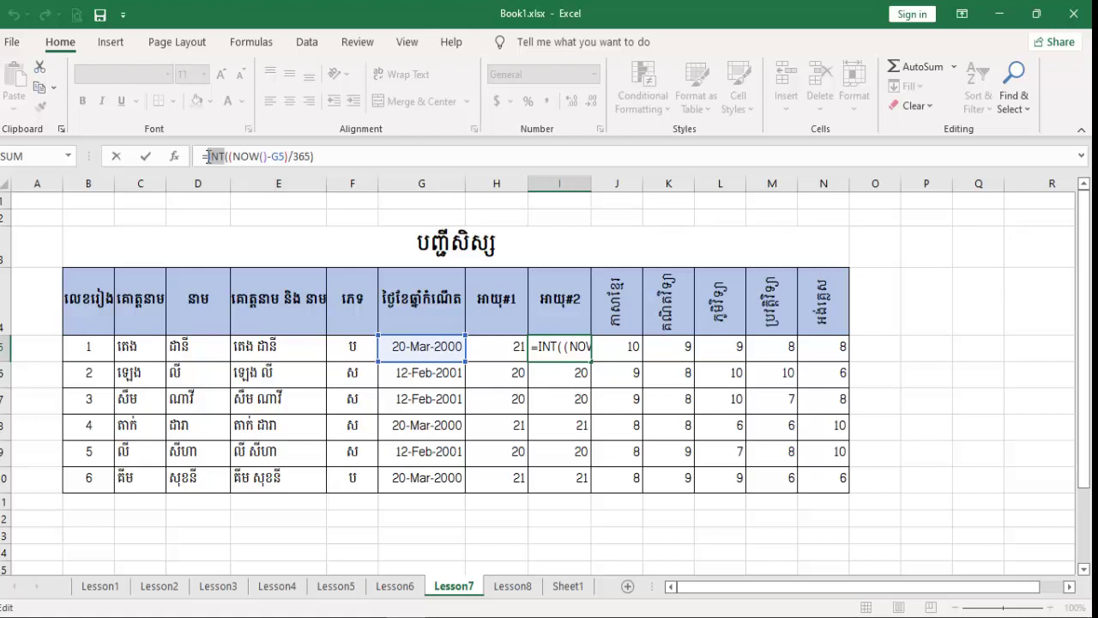
{"action": "left_click_drag", "start_coordinate": [233, 156], "coordinate": [267, 157]}
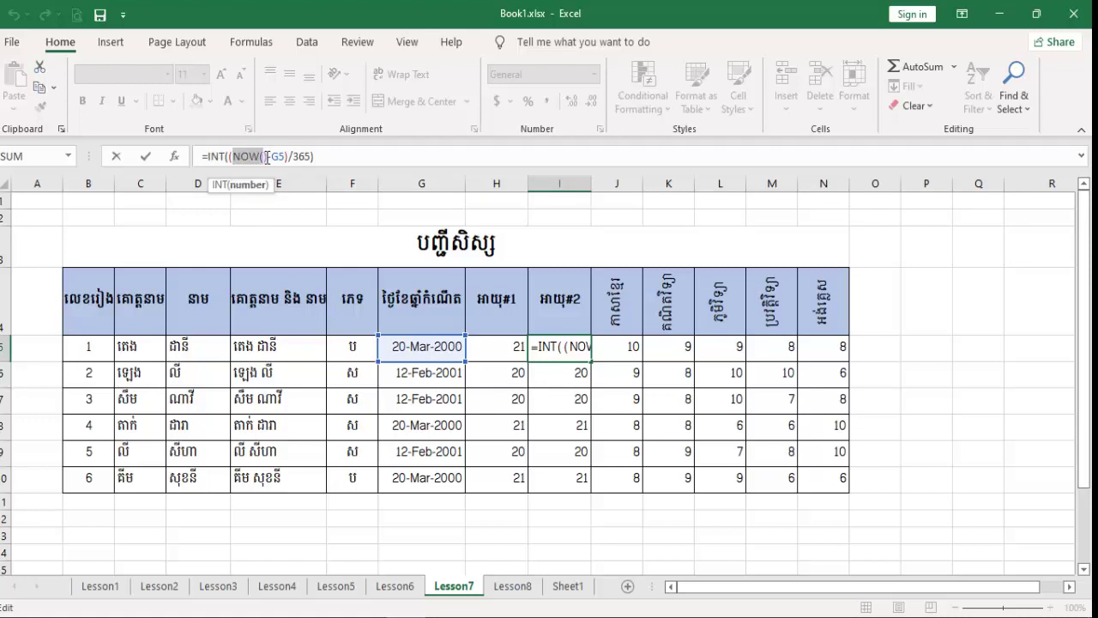
{"action": "type", "text": ")"}
{"action": "left_click_drag", "start_coordinate": [271, 157], "coordinate": [284, 156]}
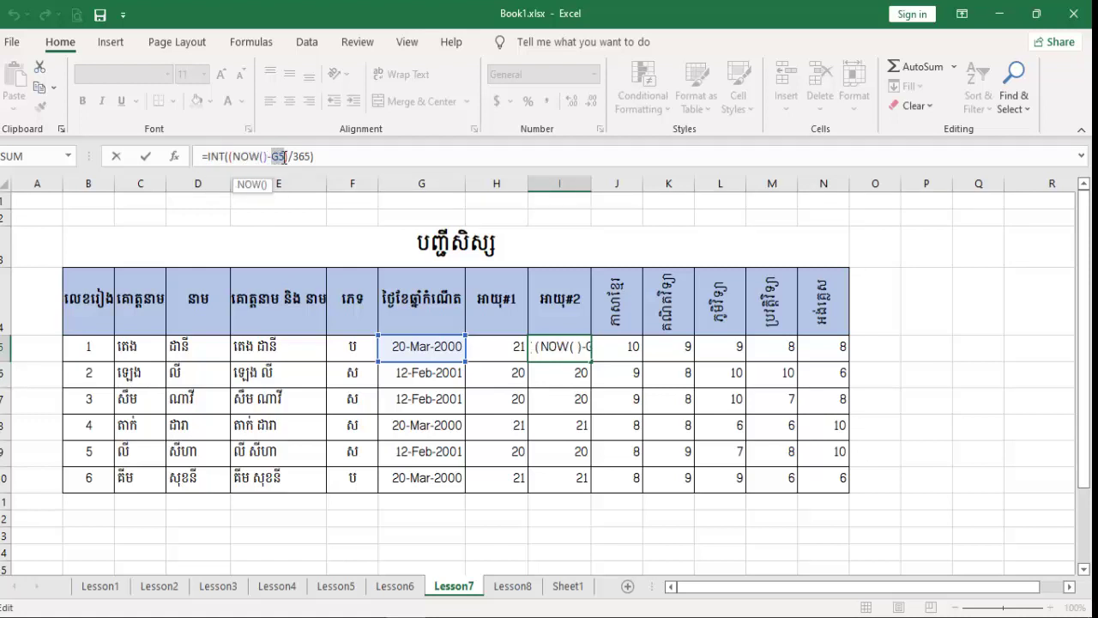
{"action": "left_click", "coordinate": [284, 156]}
{"action": "type", "text": ")"}
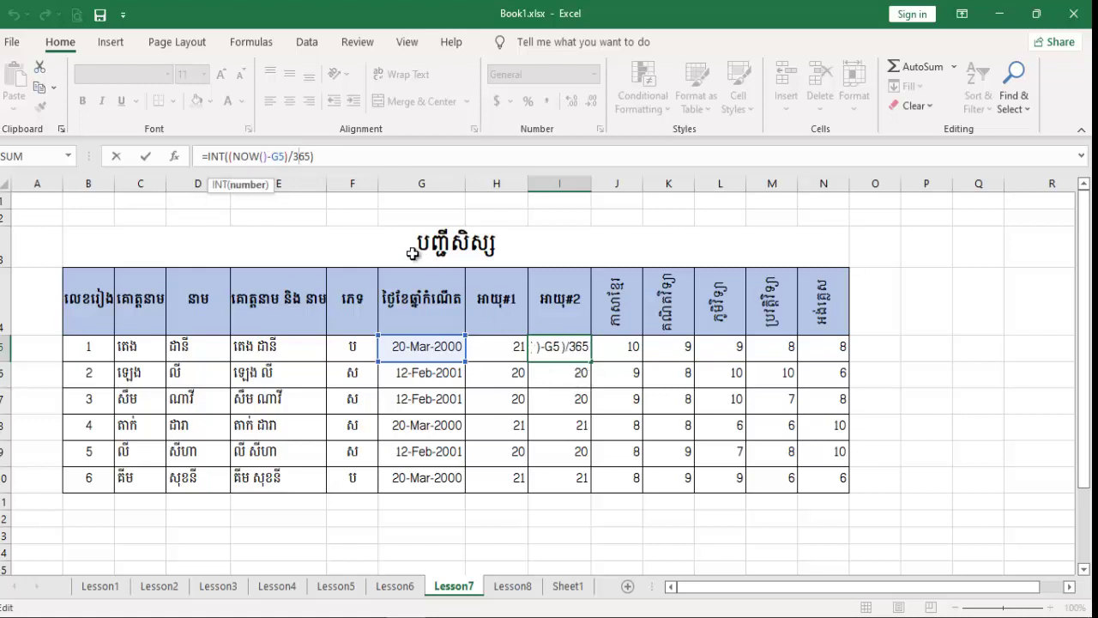
{"action": "key", "text": "Return"}
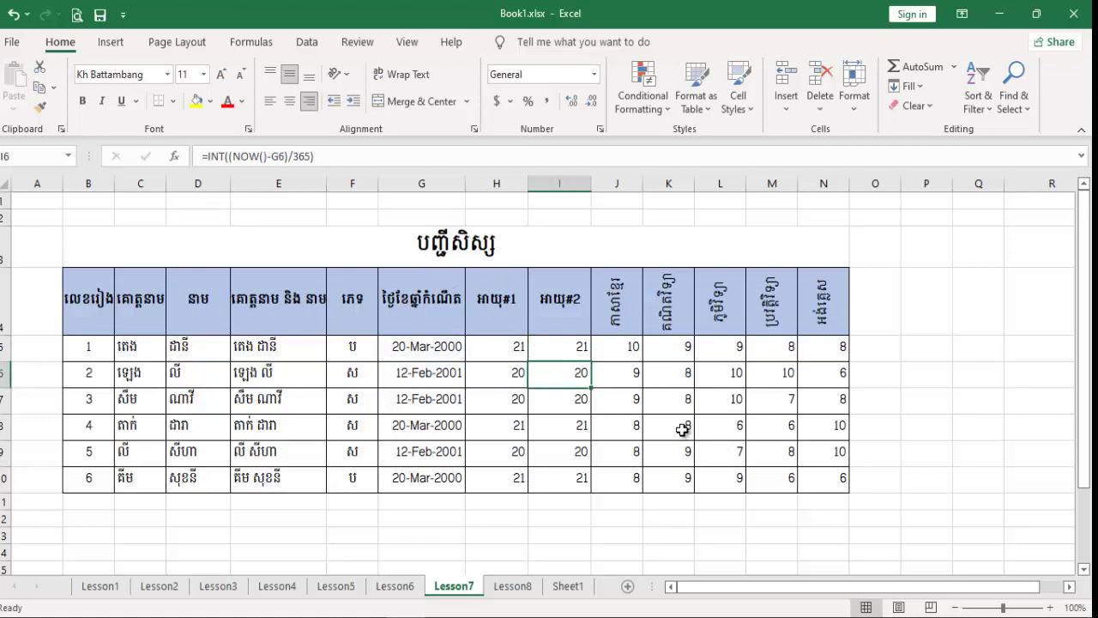
{"action": "left_click", "coordinate": [616, 183]}
Step: Insert a blank column J and head it អាយុ#3, based on the I4 header
{"action": "right_click", "coordinate": [618, 183]}
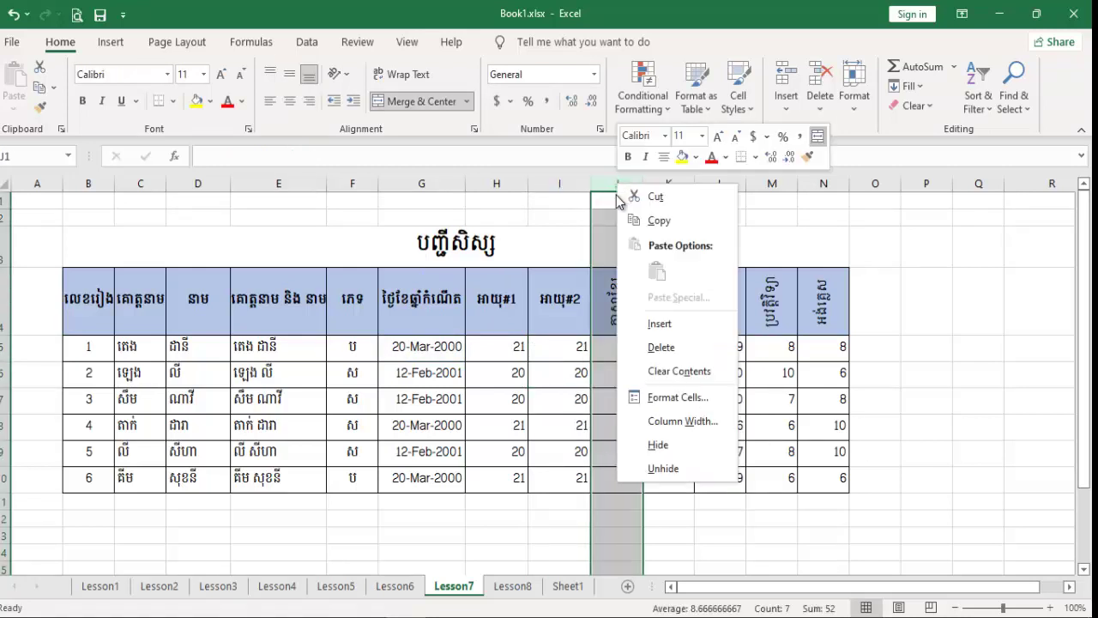
{"action": "left_click", "coordinate": [660, 324]}
{"action": "left_click", "coordinate": [563, 301]}
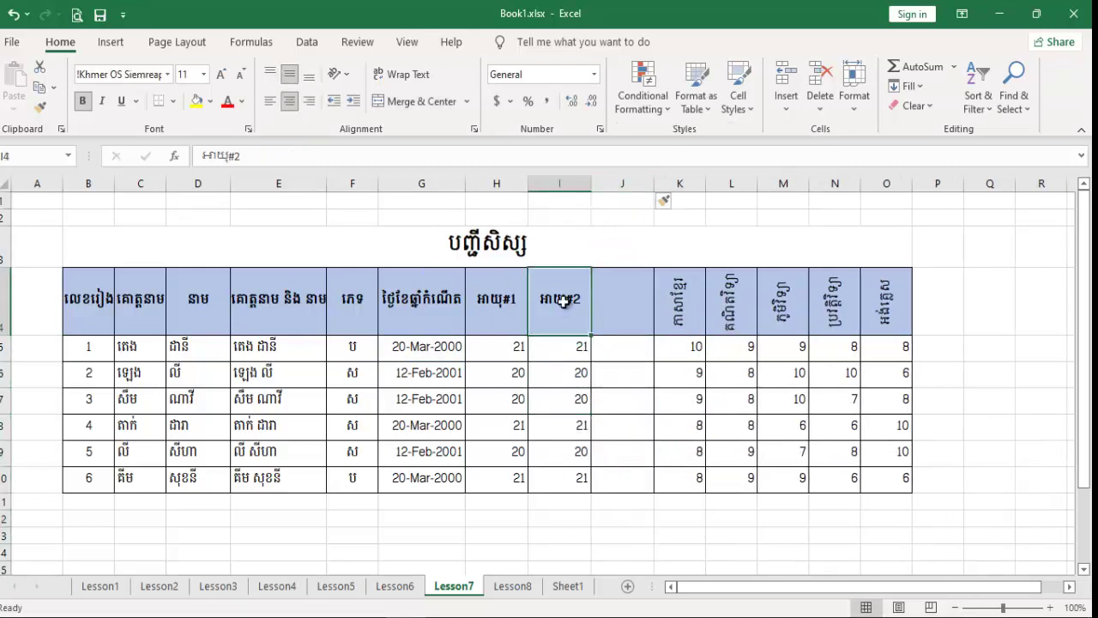
{"action": "key", "text": "ctrl+c"}
{"action": "left_click", "coordinate": [632, 297]}
{"action": "key", "text": "ctrl+v"}
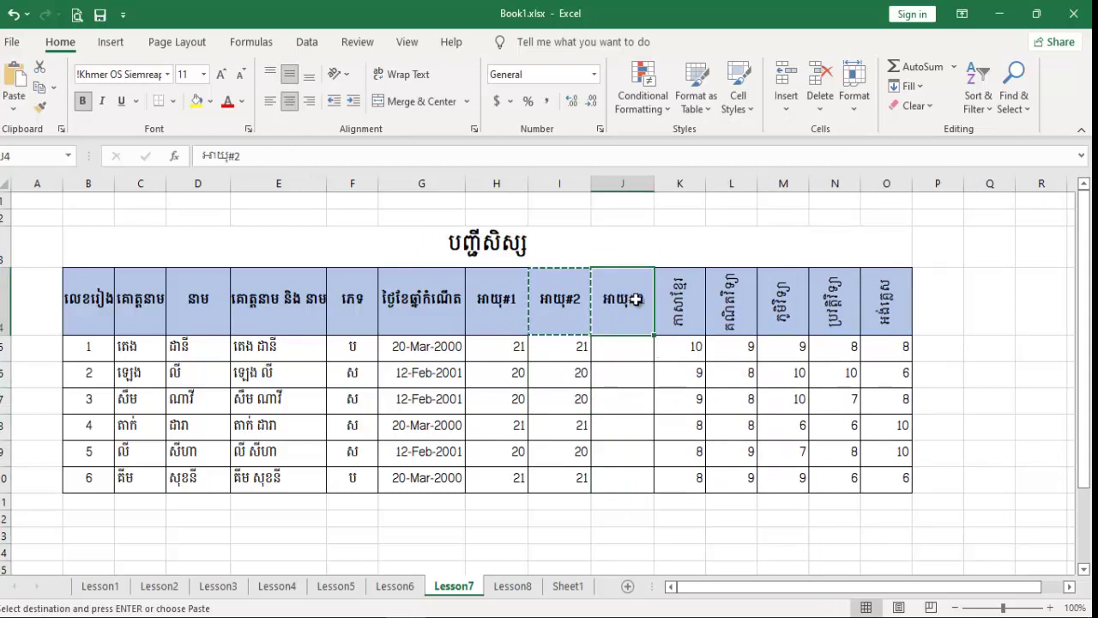
{"action": "double_click", "coordinate": [637, 301]}
{"action": "key", "text": "BackSpace"}
{"action": "type", "text": "3"}
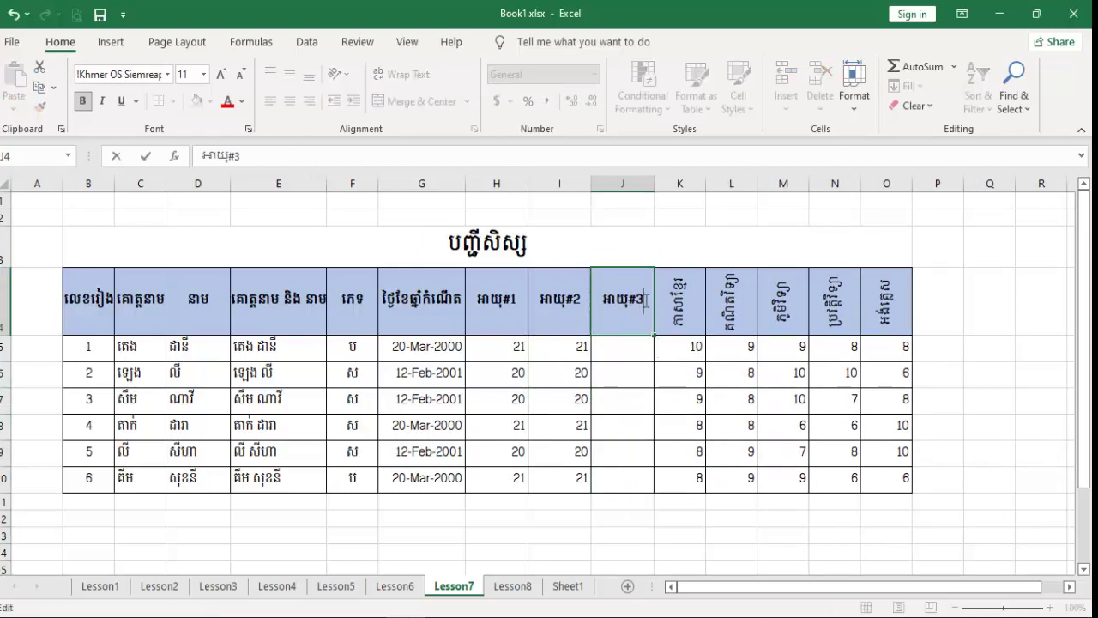
{"action": "key", "text": "Return"}
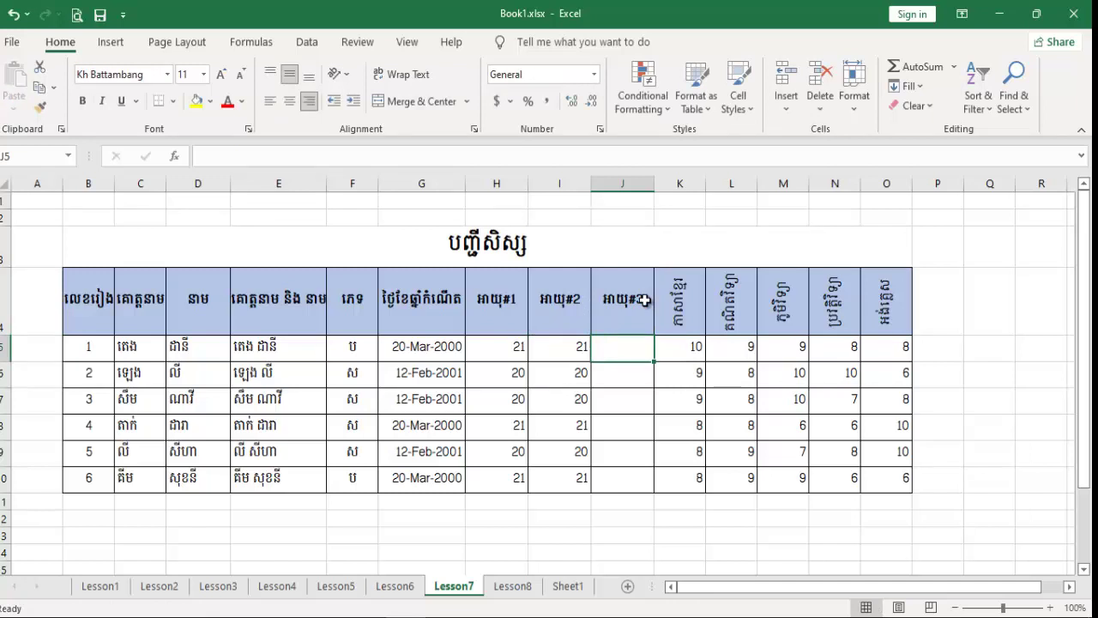
Step: Enter =INT((TODAY()-G5)/365) in J5, showing 21 for the first student
{"action": "type", "text": "=int"}
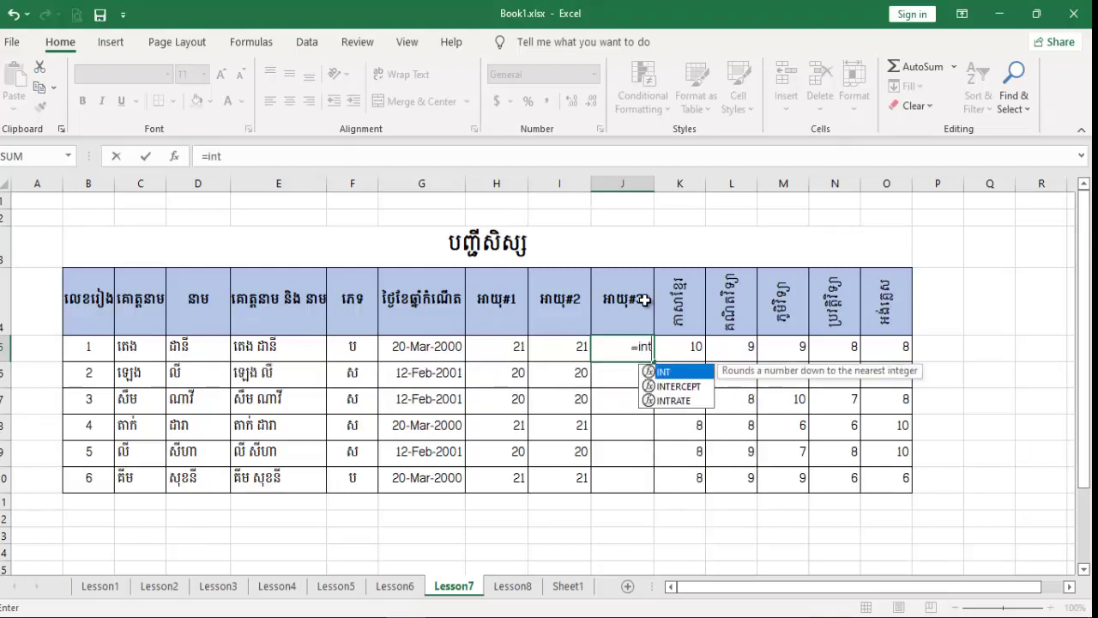
{"action": "key", "text": "Tab"}
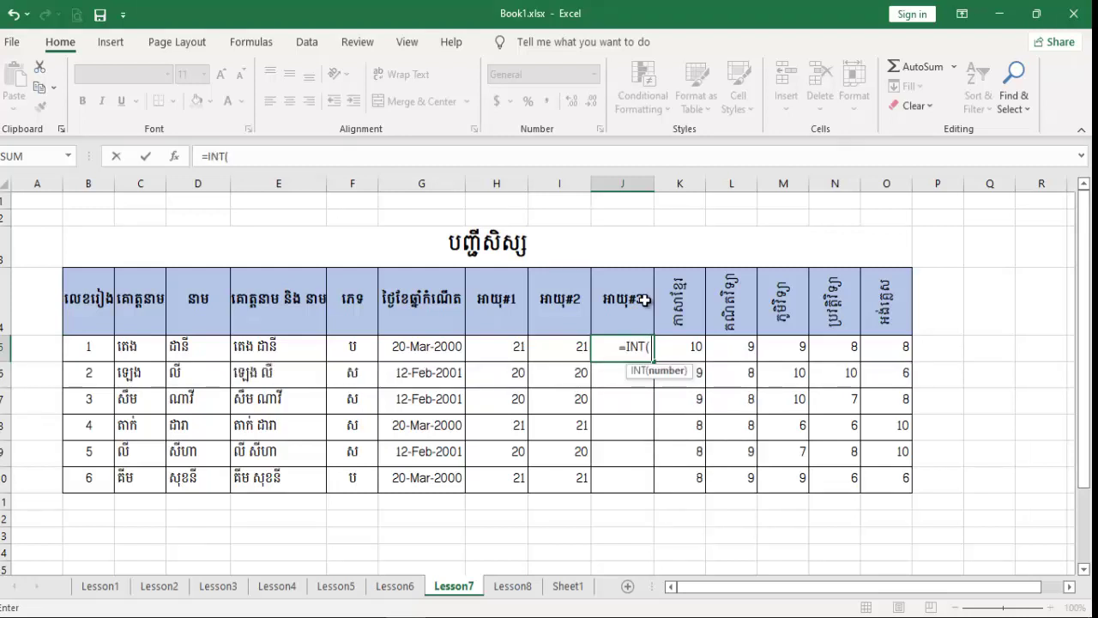
{"action": "type", "text": "("}
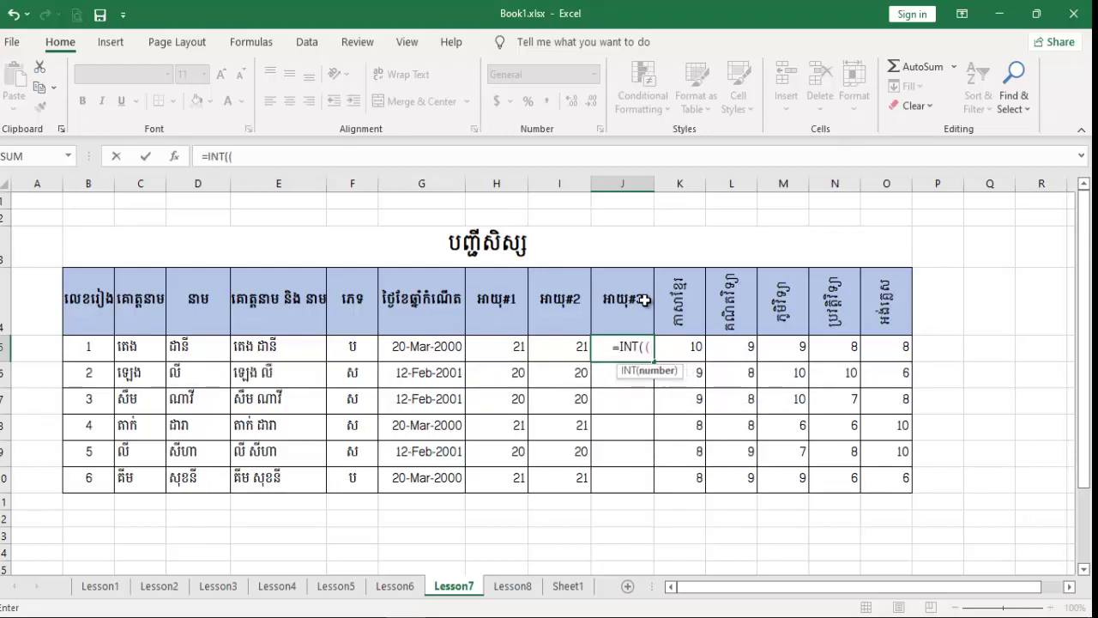
{"action": "type", "text": "toda"}
{"action": "key", "text": "Tab"}
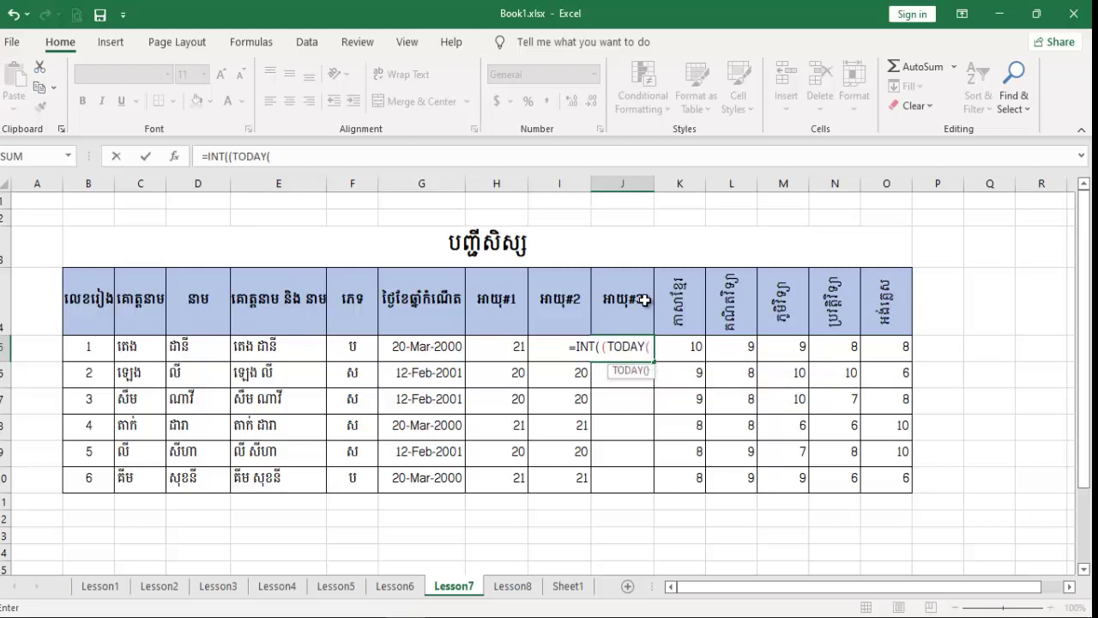
{"action": "type", "text": ")"}
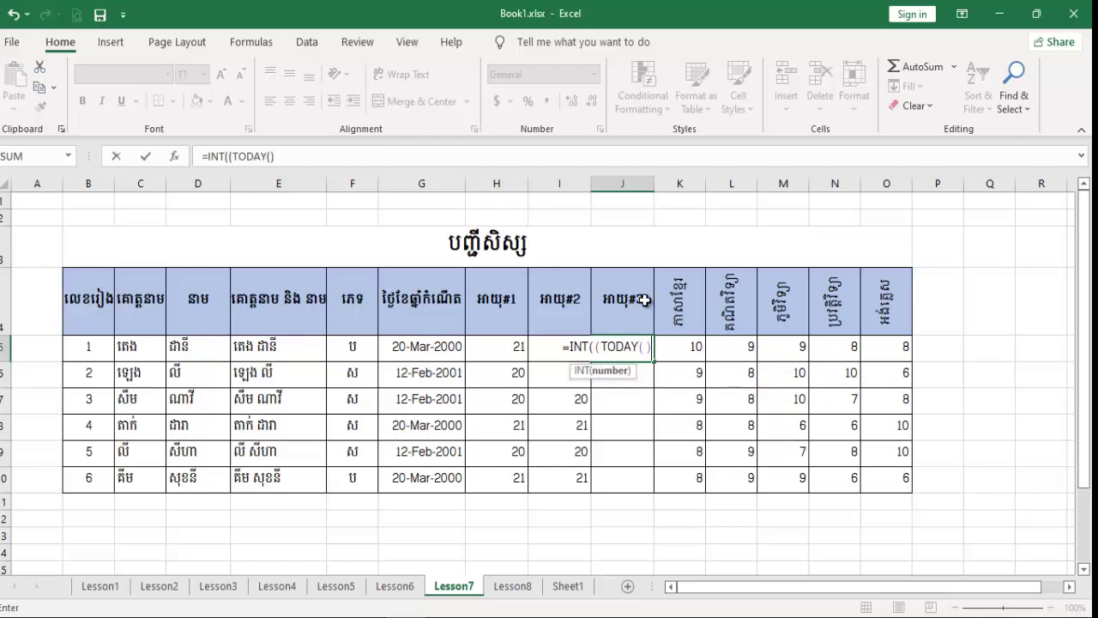
{"action": "type", "text": "-"}
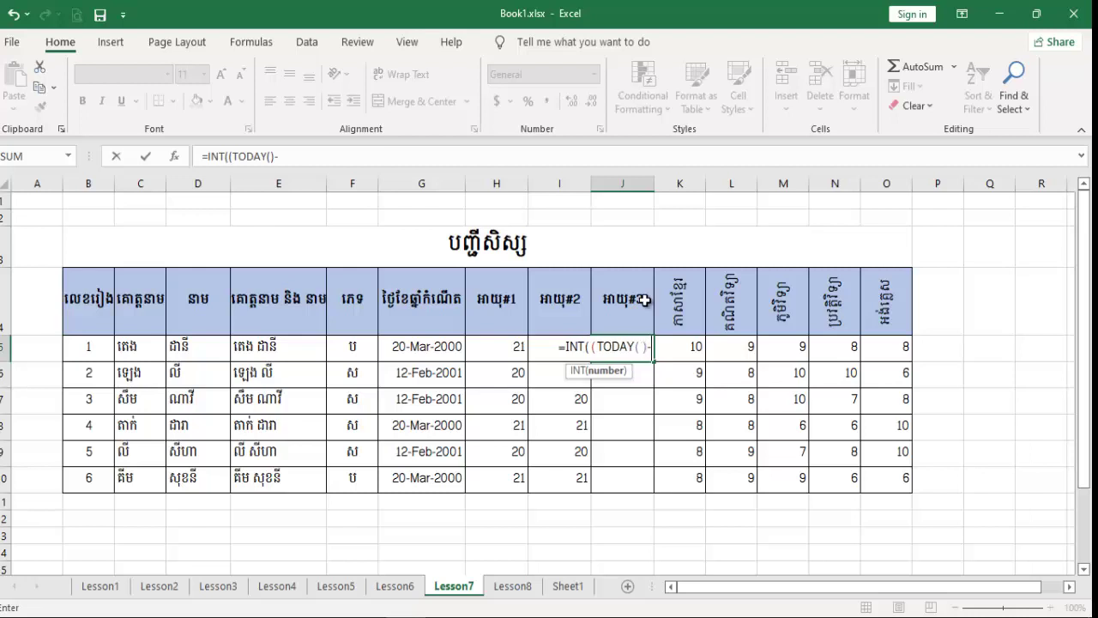
{"action": "left_click", "coordinate": [434, 348]}
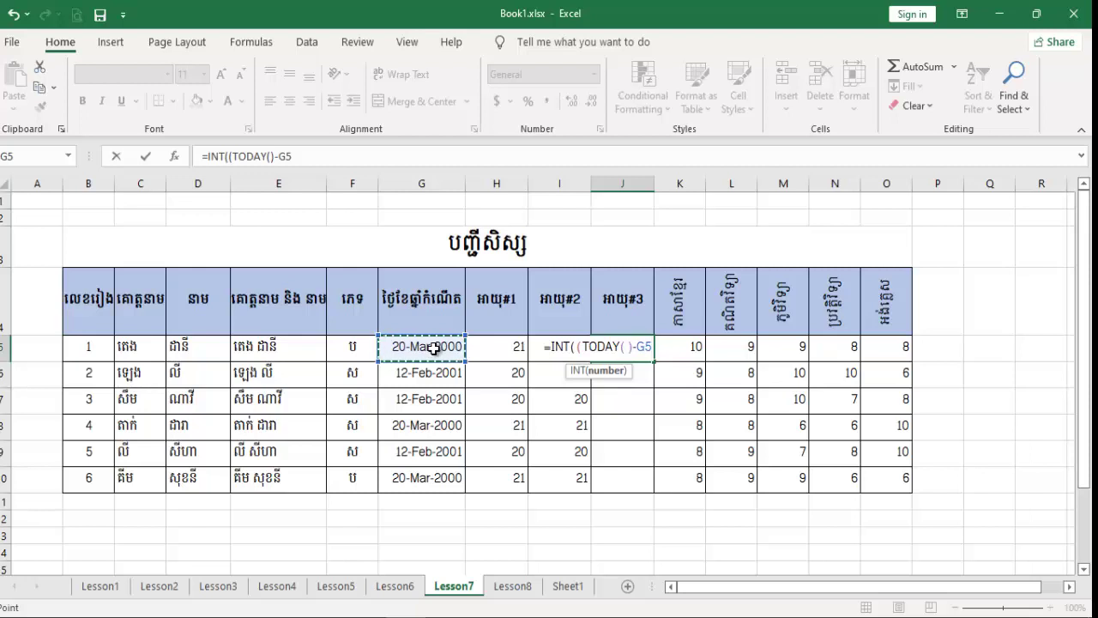
{"action": "type", "text": ")"}
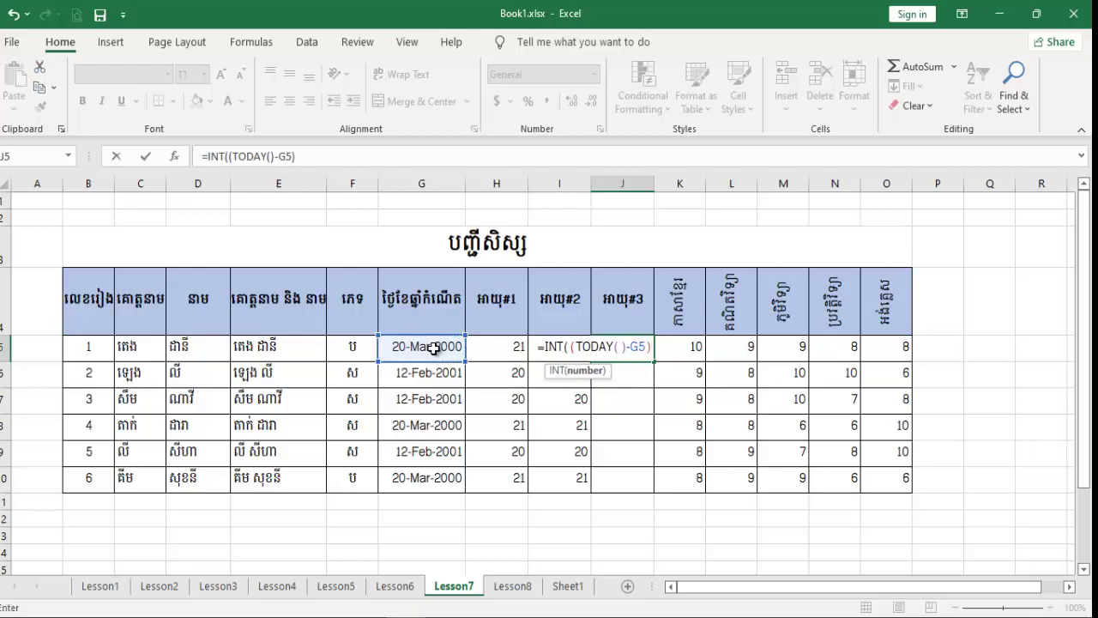
{"action": "type", "text": "/3"}
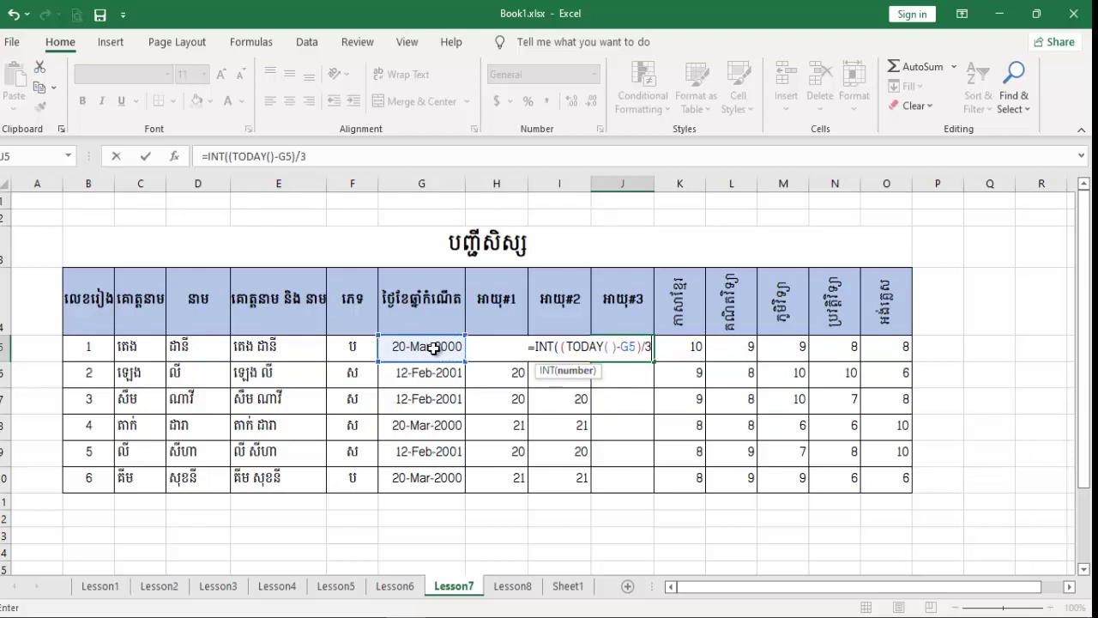
{"action": "type", "text": "65)"}
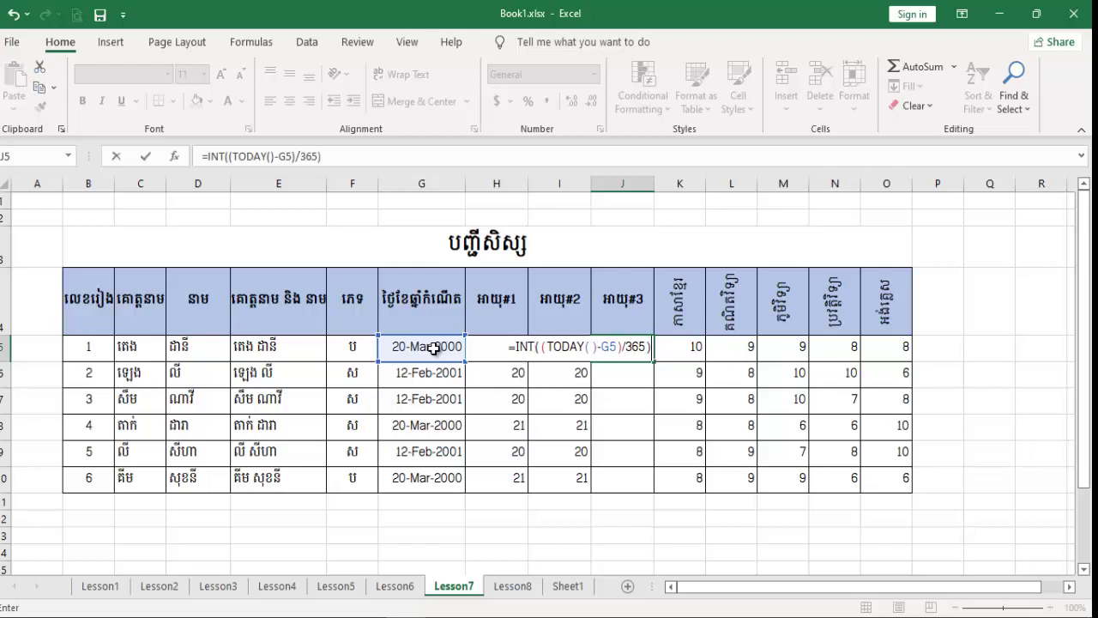
{"action": "key", "text": "Return"}
Step: Fill the TODAY-based age formula down to J10
{"action": "left_click", "coordinate": [635, 346]}
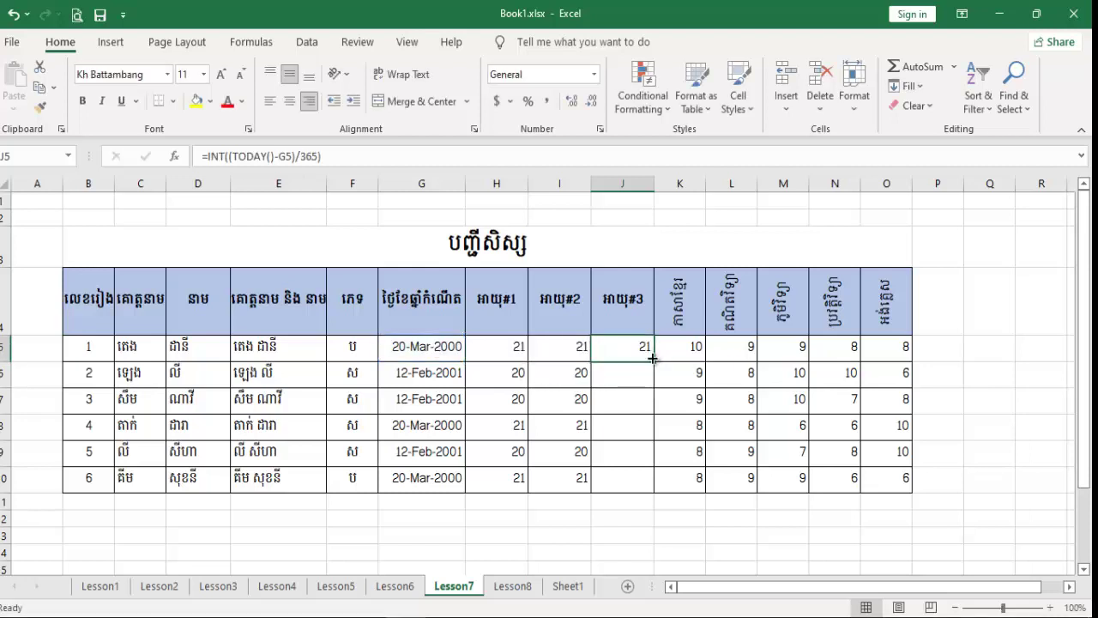
{"action": "left_click_drag", "start_coordinate": [654, 362], "coordinate": [656, 483]}
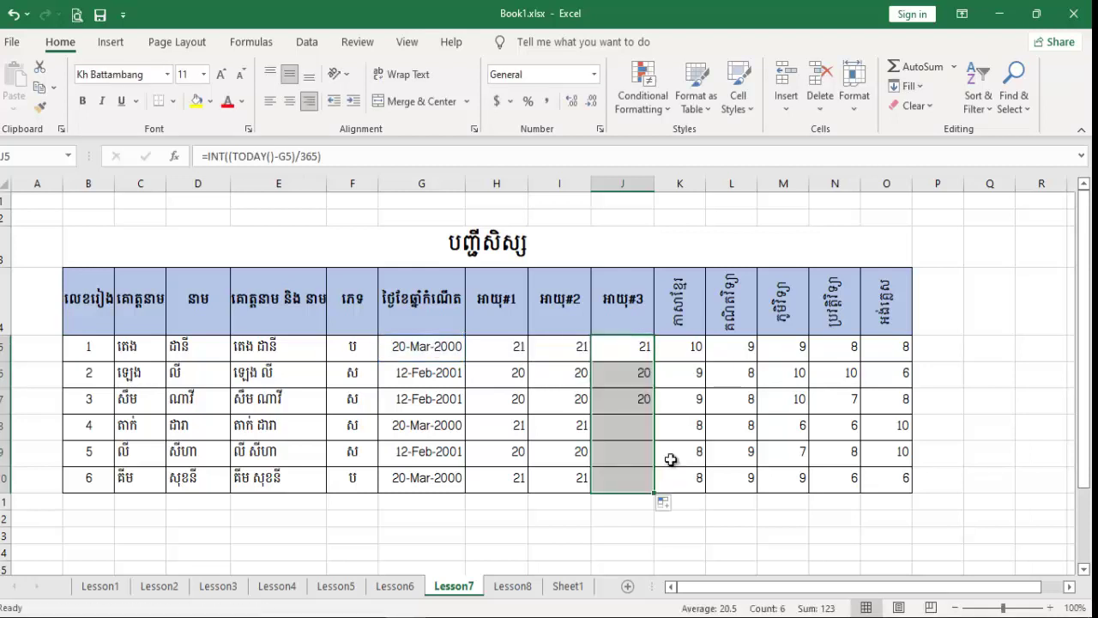
{"action": "left_click", "coordinate": [612, 421]}
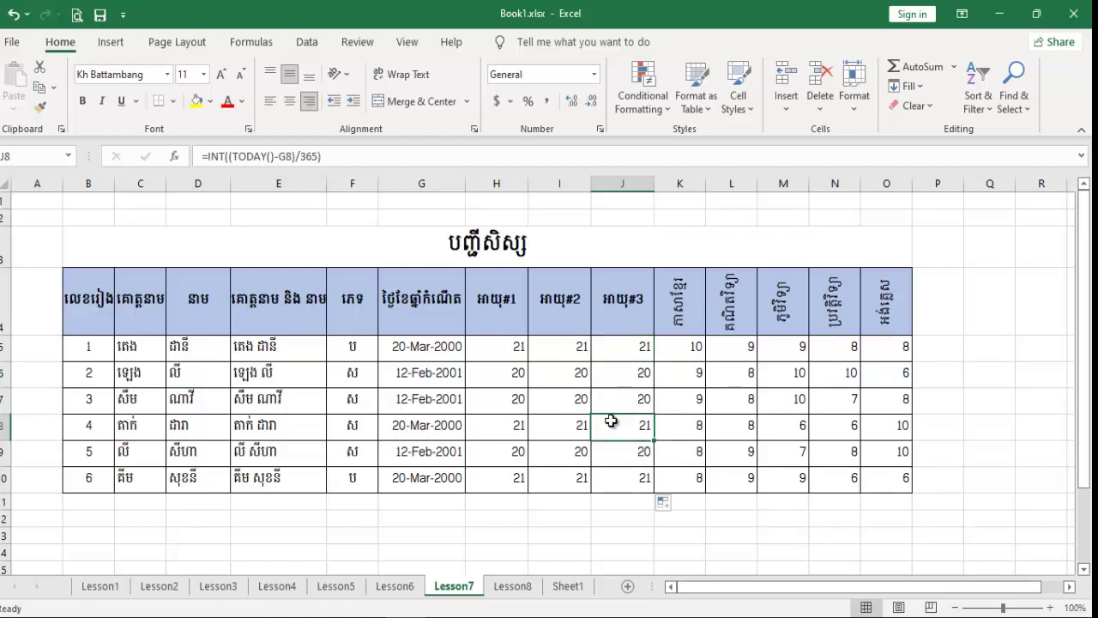
Step: Compare the YEAR, NOW and TODAY age formulas in H5, I5 and J5
{"action": "left_click", "coordinate": [504, 347]}
{"action": "left_click", "coordinate": [538, 350]}
{"action": "left_click", "coordinate": [623, 347]}
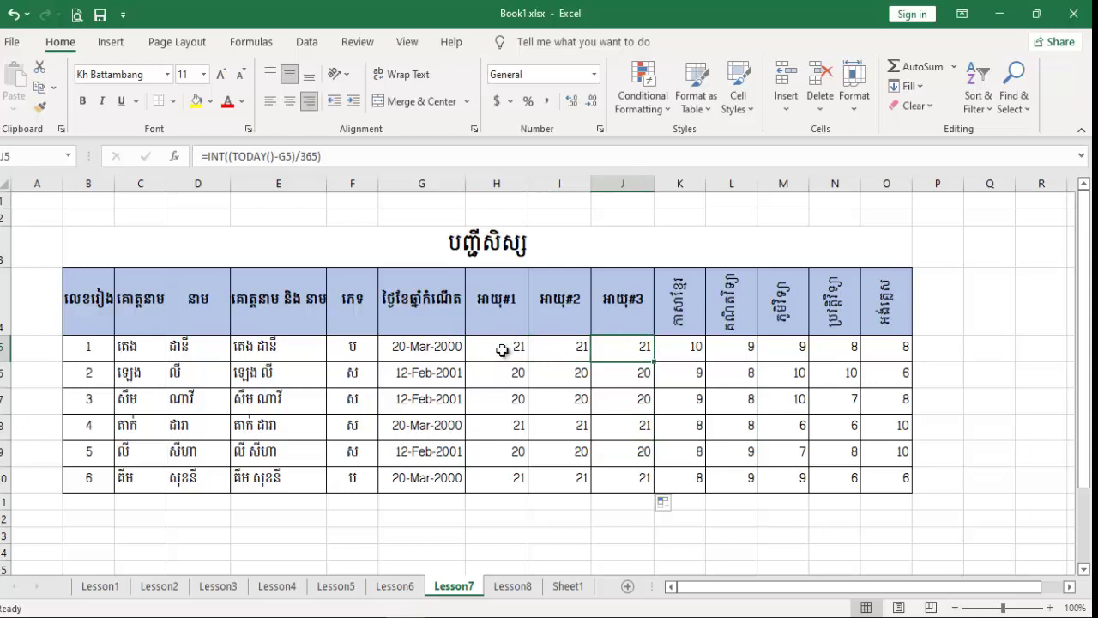
{"action": "left_click", "coordinate": [503, 349]}
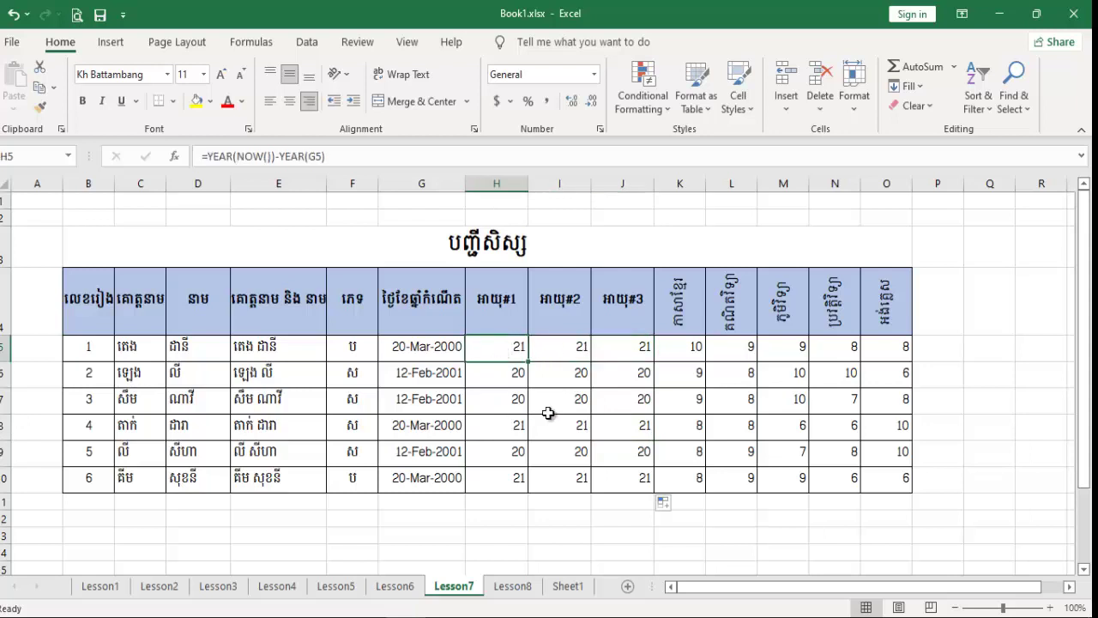
{"action": "left_click", "coordinate": [575, 346]}
{"action": "left_click", "coordinate": [637, 344]}
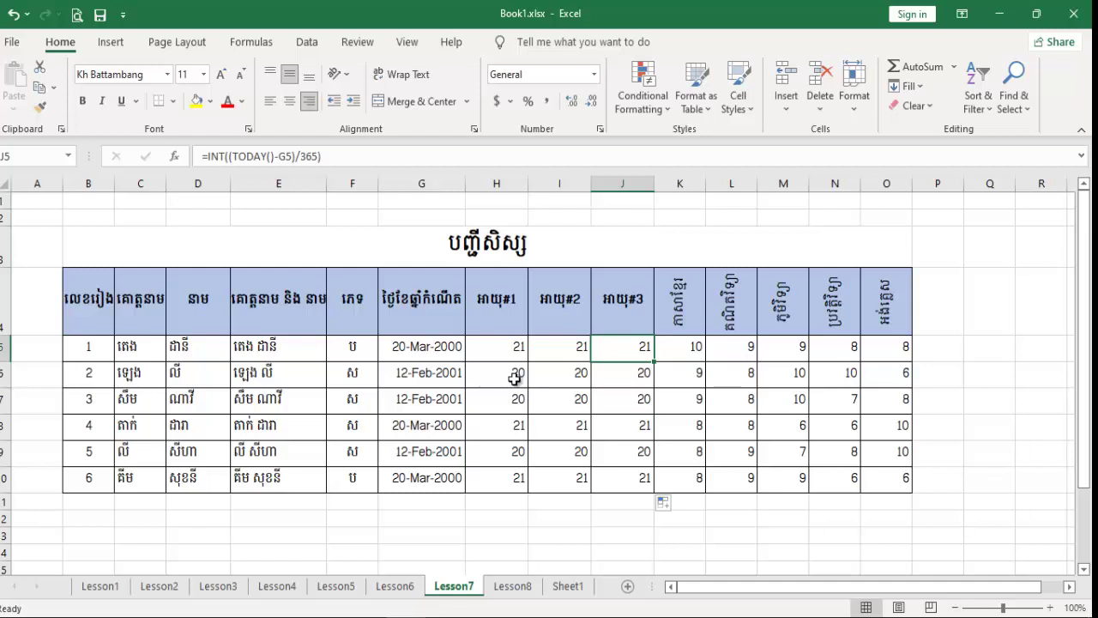
Step: Insert a blank column at K after the third age column
{"action": "left_click", "coordinate": [659, 433]}
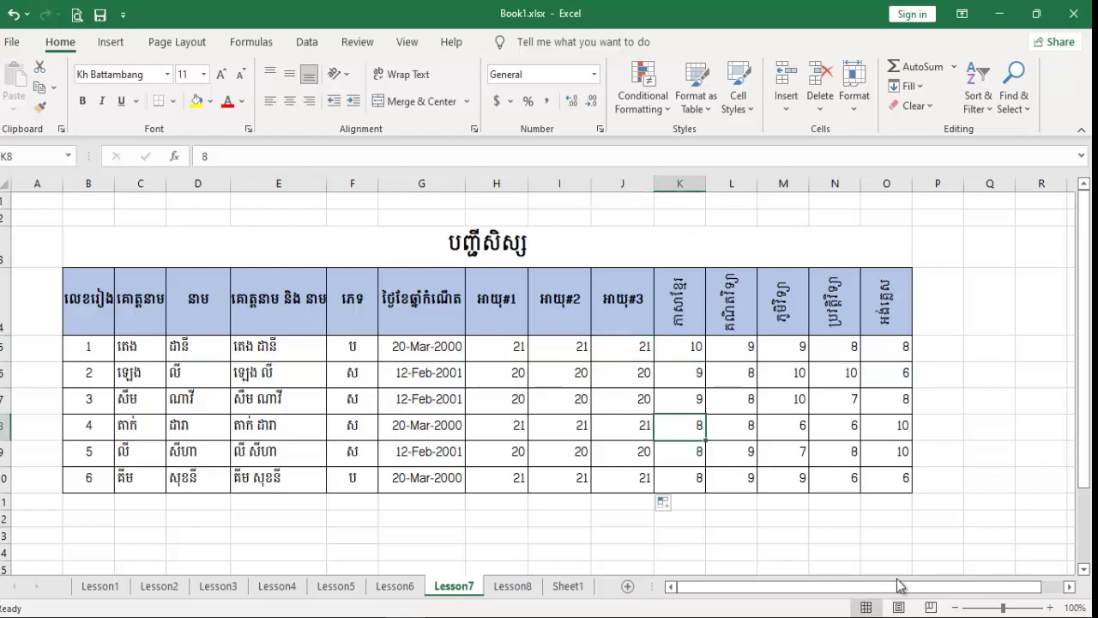
{"action": "left_click_drag", "start_coordinate": [927, 591], "coordinate": [947, 591]}
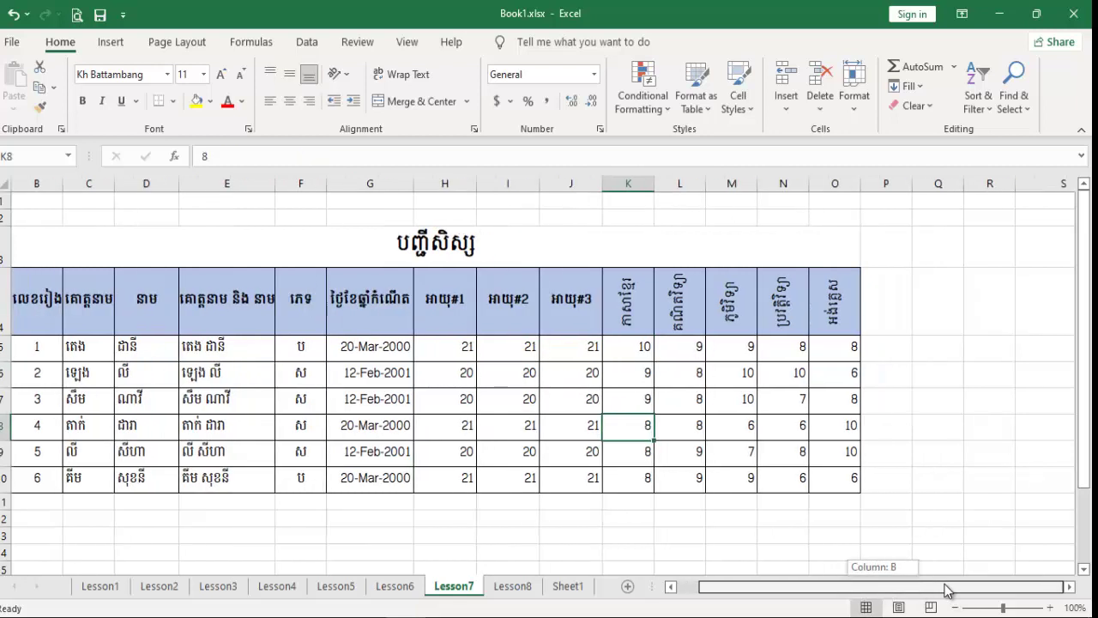
{"action": "left_click", "coordinate": [625, 183]}
{"action": "right_click", "coordinate": [625, 184]}
{"action": "left_click", "coordinate": [666, 329]}
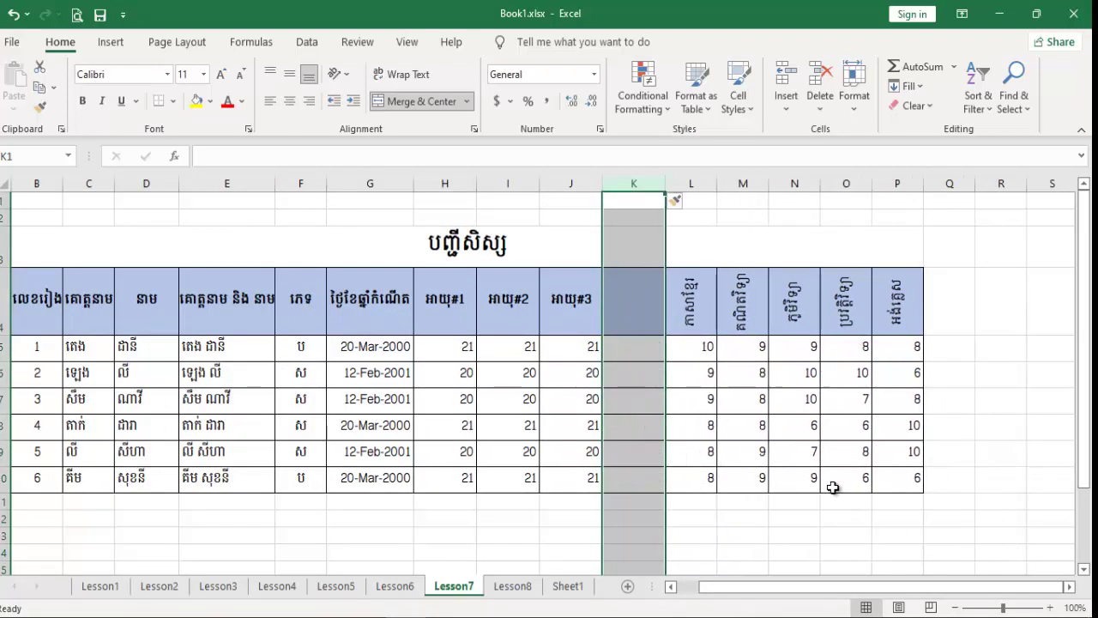
Step: Widen the new column K and select cell K5
{"action": "left_click_drag", "start_coordinate": [696, 185], "coordinate": [805, 186]}
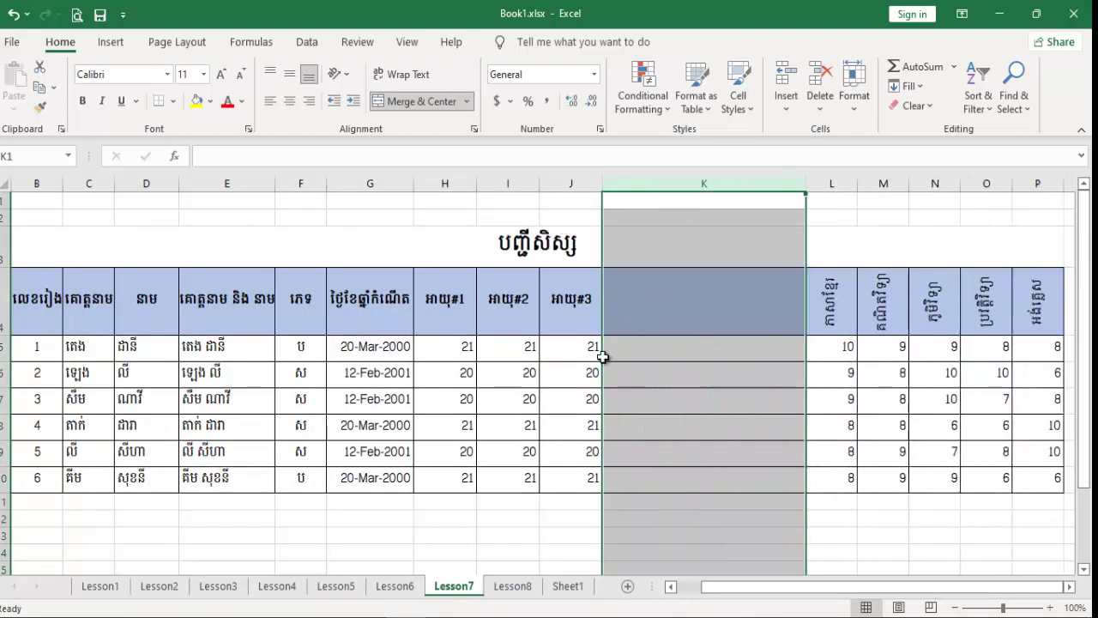
{"action": "left_click_drag", "start_coordinate": [849, 186], "coordinate": [850, 186]}
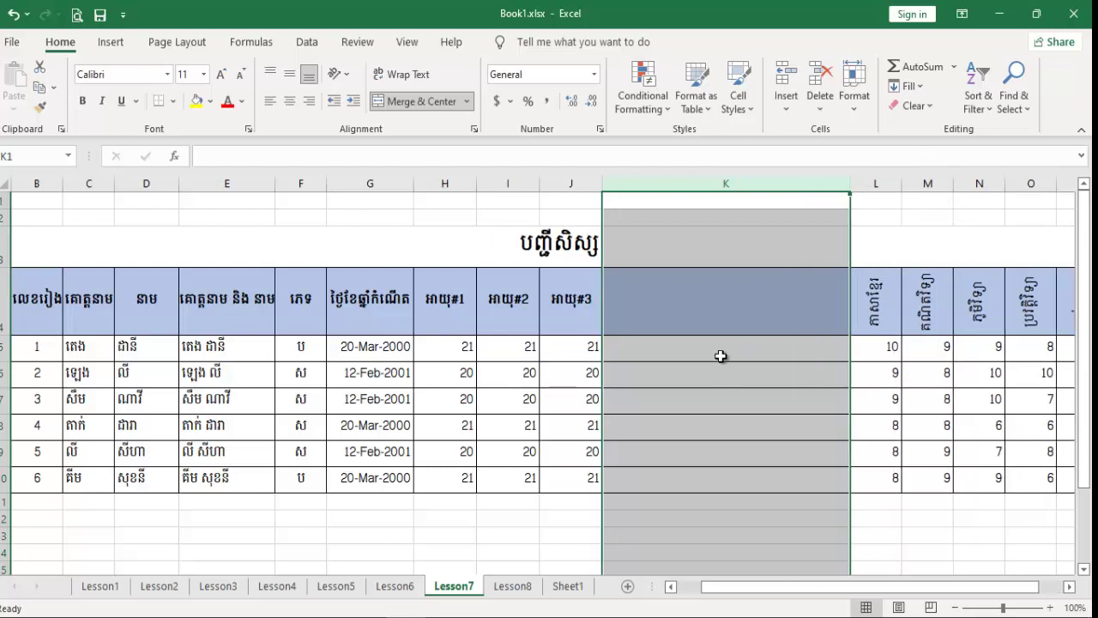
{"action": "left_click", "coordinate": [721, 355]}
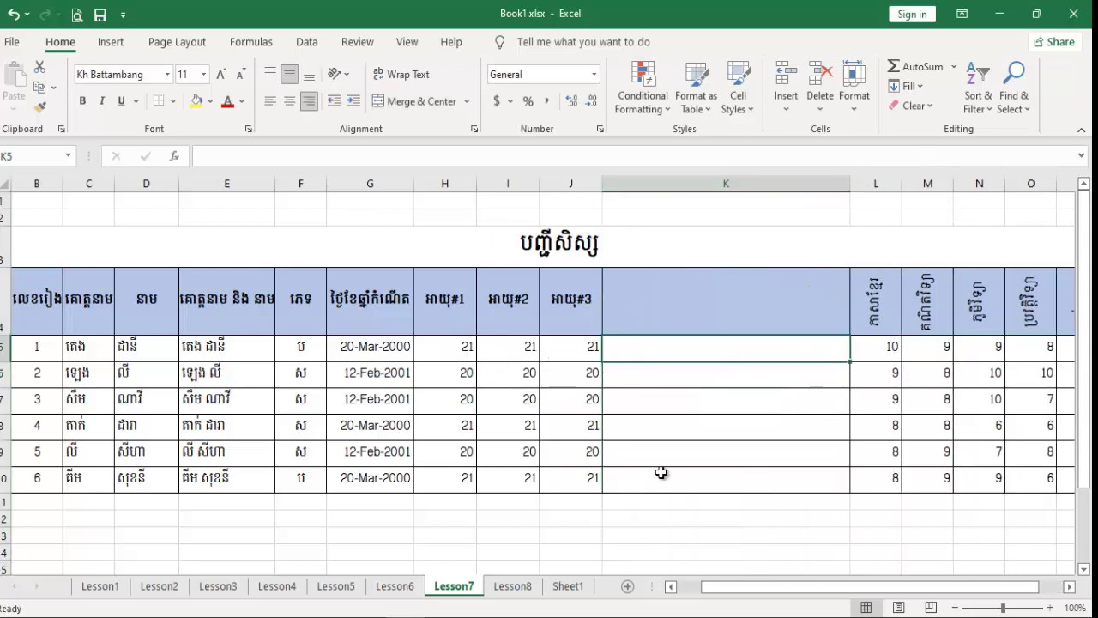
{"action": "left_click", "coordinate": [665, 446]}
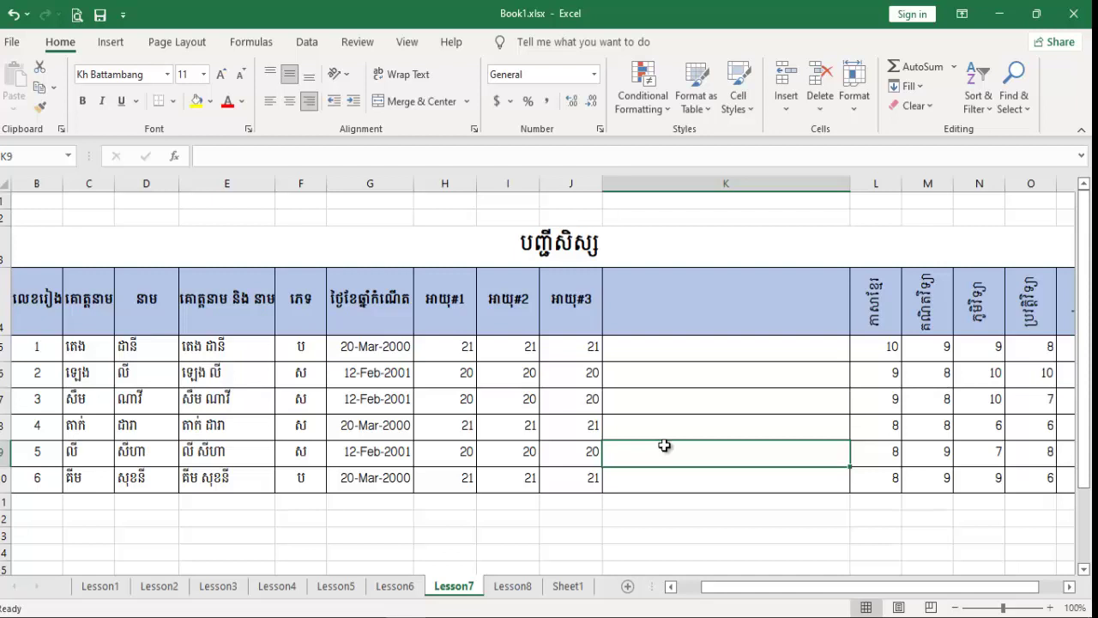
{"action": "left_click", "coordinate": [756, 401]}
{"action": "left_click", "coordinate": [674, 356]}
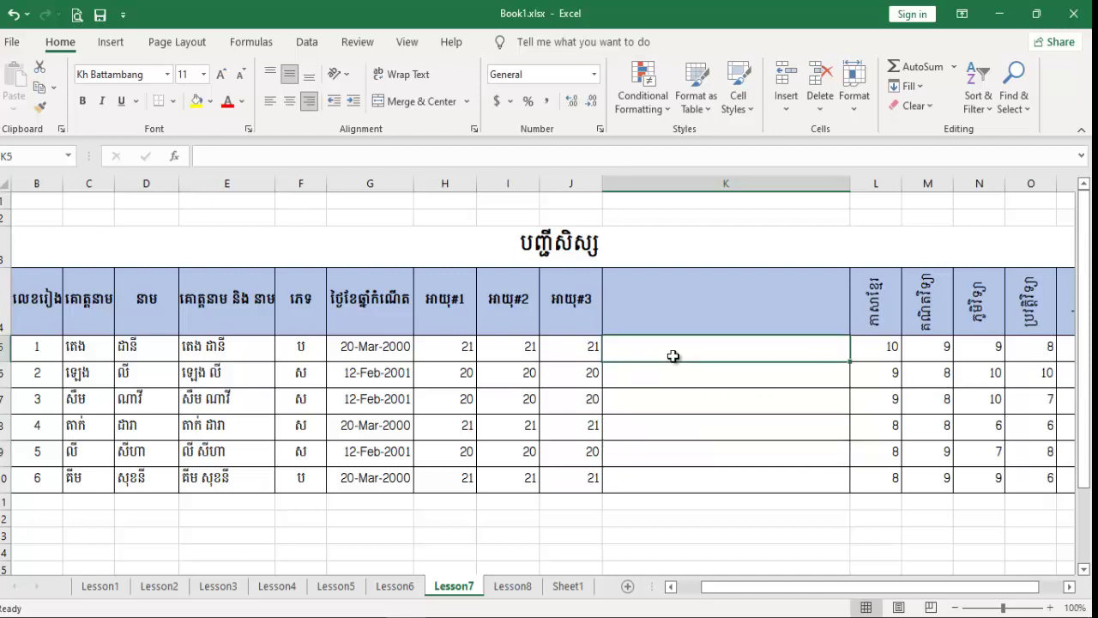
Step: Begin K5's formula as =Datedif( after briefly committing an incomplete entry that showed #NAME?
{"action": "type", "text": "=d"}
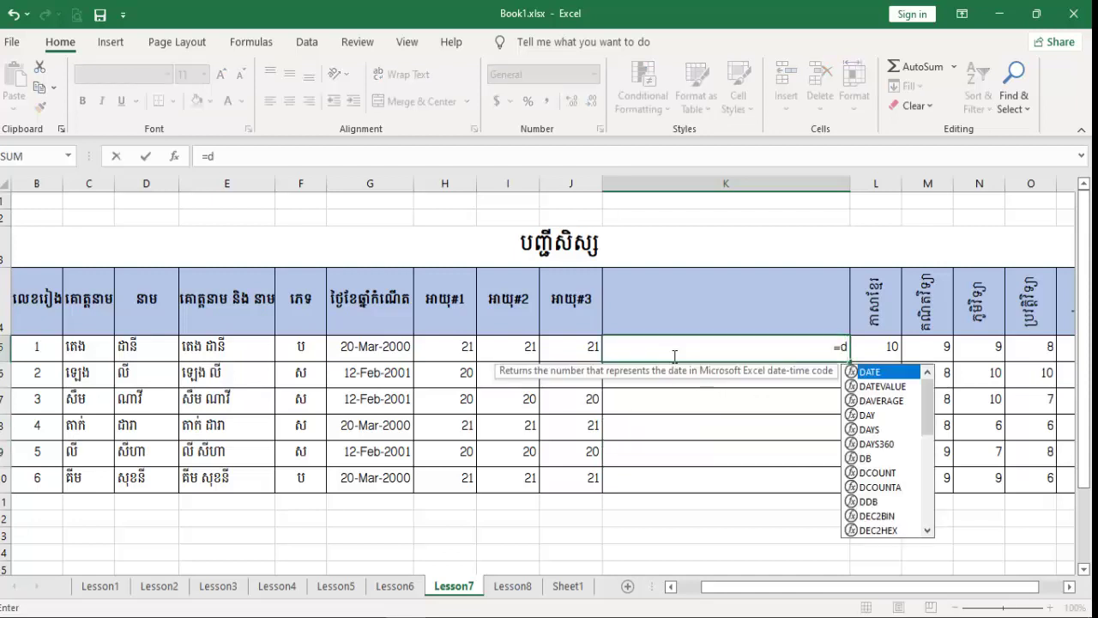
{"action": "type", "text": "a"}
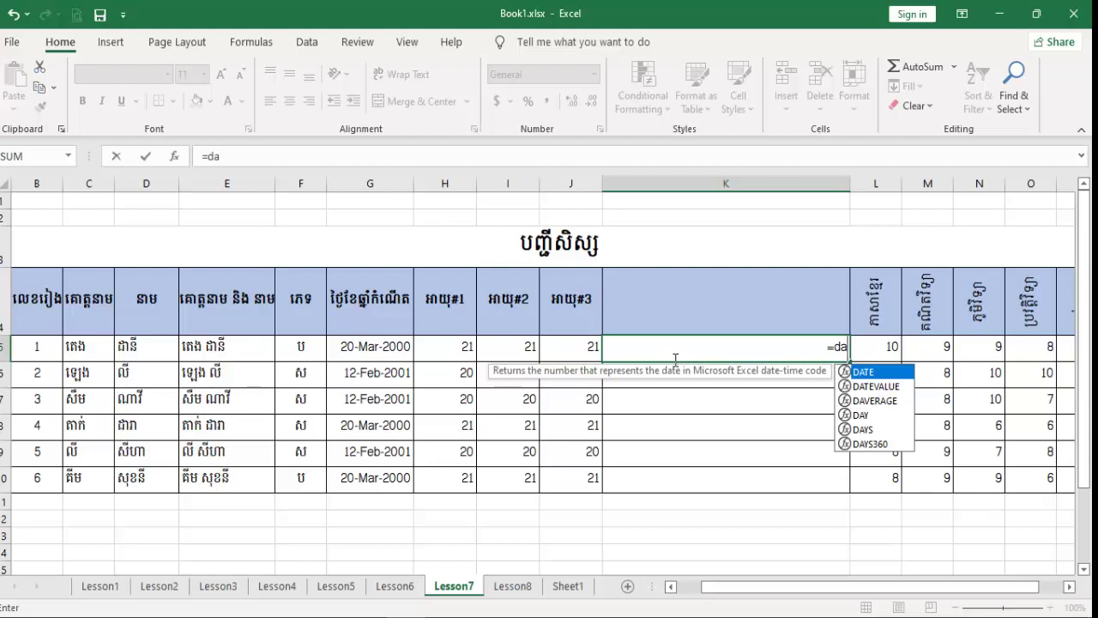
{"action": "type", "text": "t"}
{"action": "key", "text": "BackSpace"}
{"action": "key", "text": "BackSpace"}
{"action": "key", "text": "BackSpace"}
{"action": "type", "text": "D"}
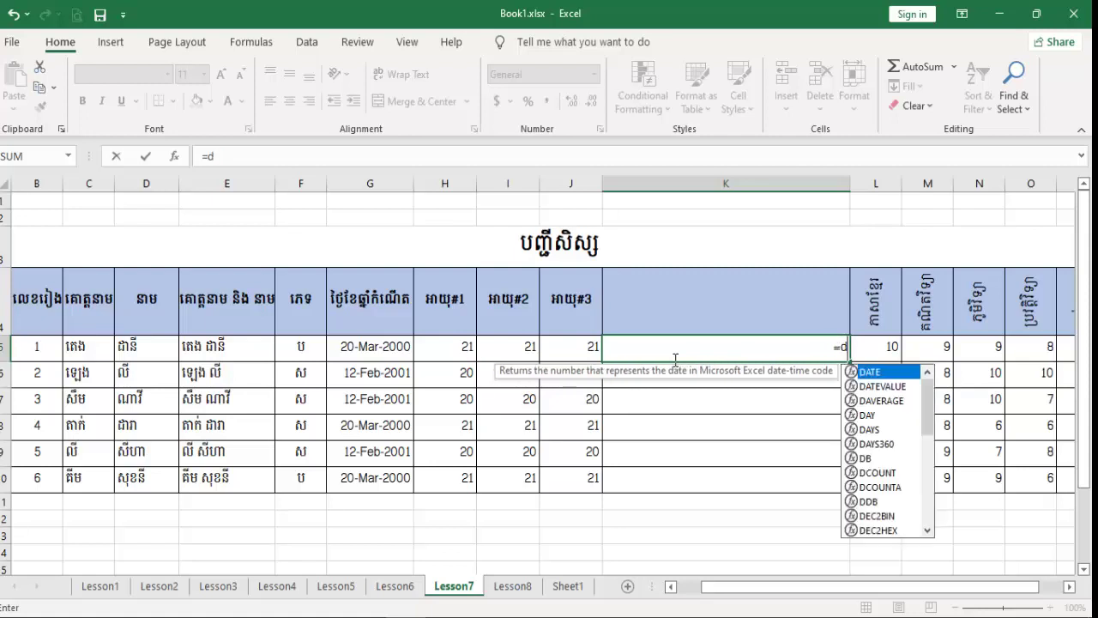
{"action": "type", "text": "ated"}
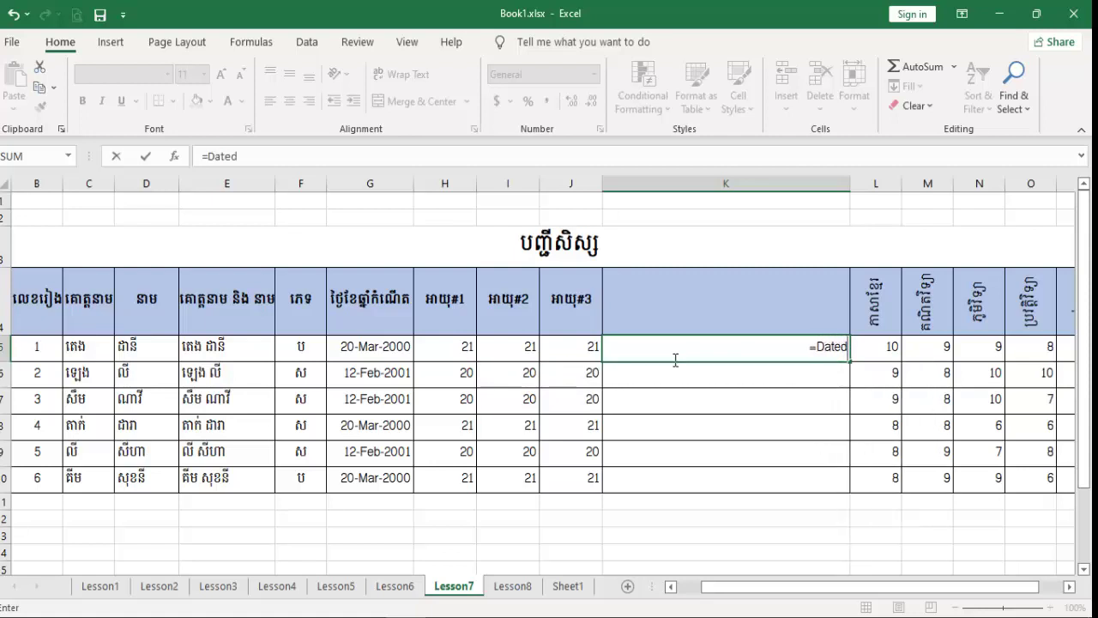
{"action": "type", "text": "if"}
{"action": "key", "text": "Tab"}
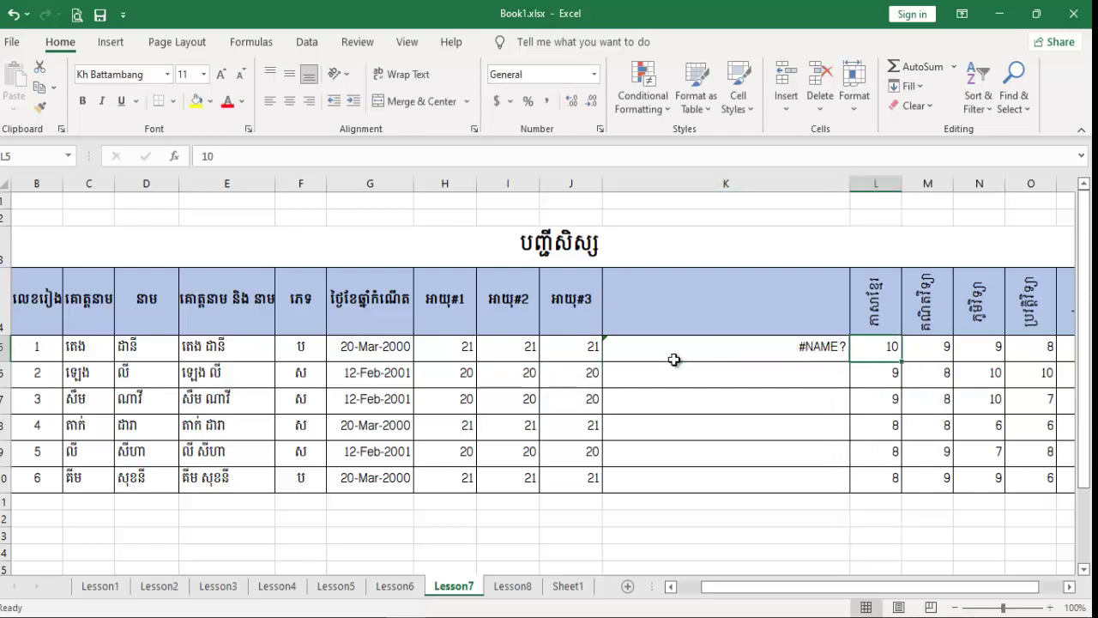
{"action": "left_click", "coordinate": [675, 359]}
{"action": "double_click", "coordinate": [815, 355]}
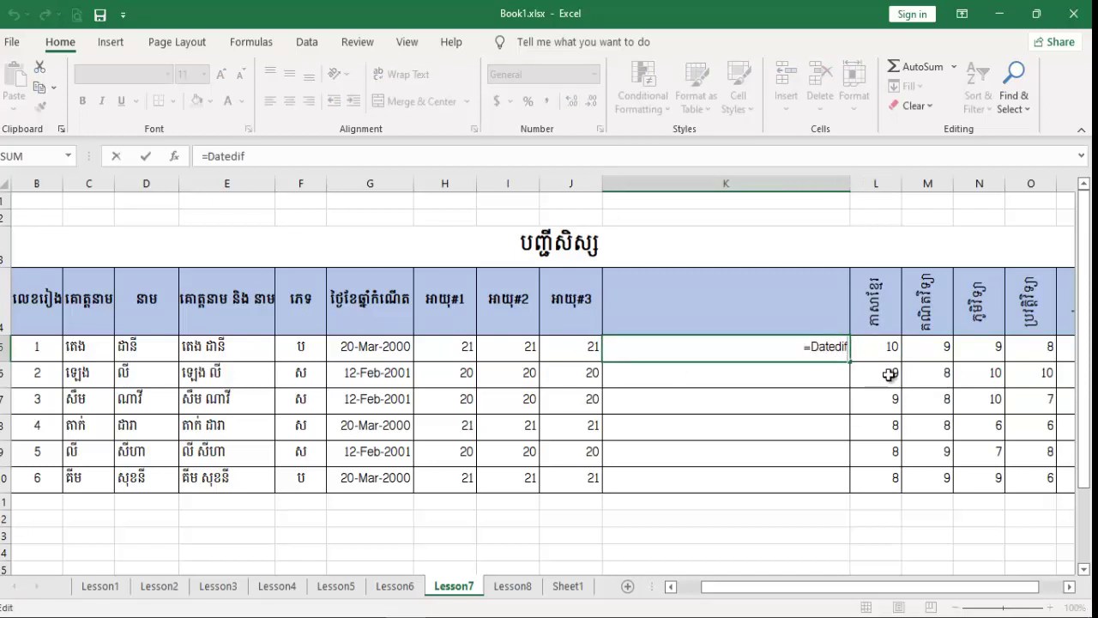
{"action": "type", "text": "("}
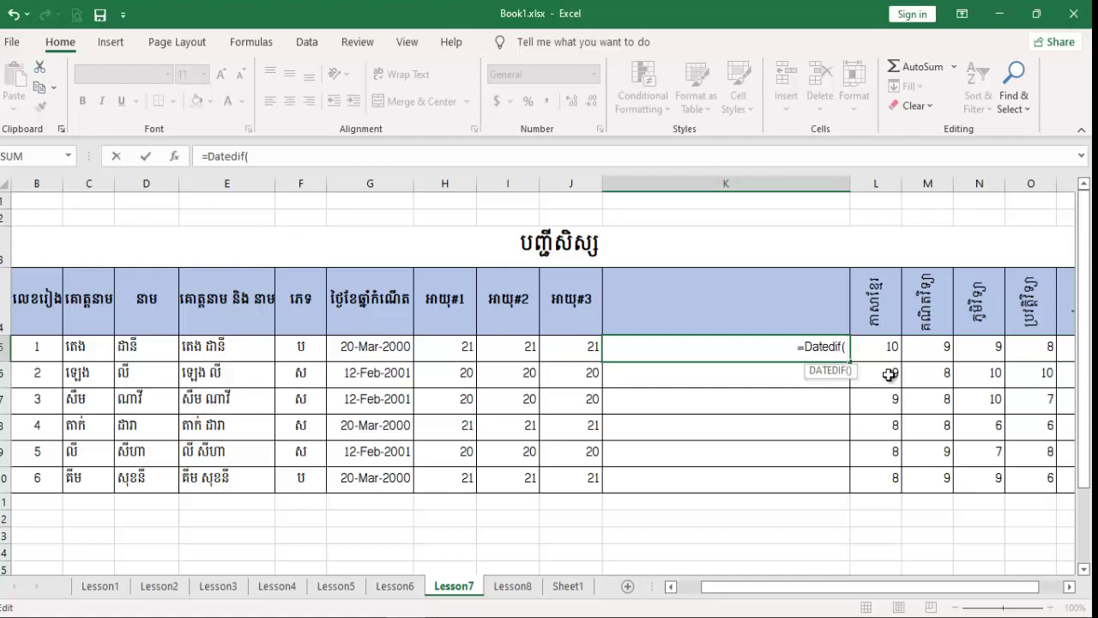
Step: Build =Datedif(G5,today(),"Y") in K5 to get the whole years
{"action": "left_click", "coordinate": [358, 346]}
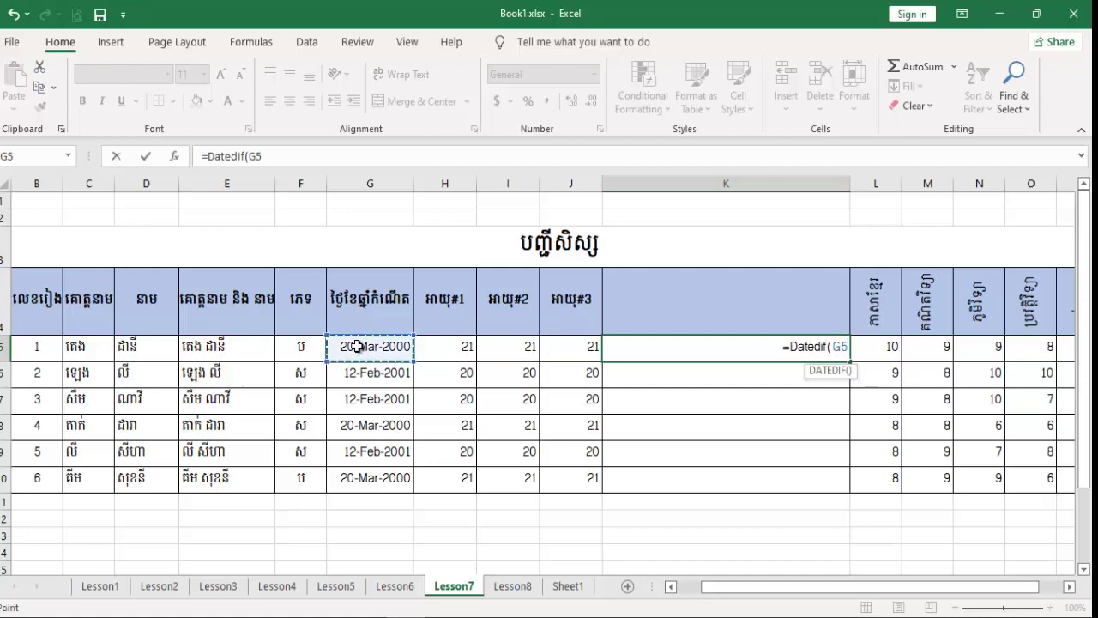
{"action": "type", "text": ",t"}
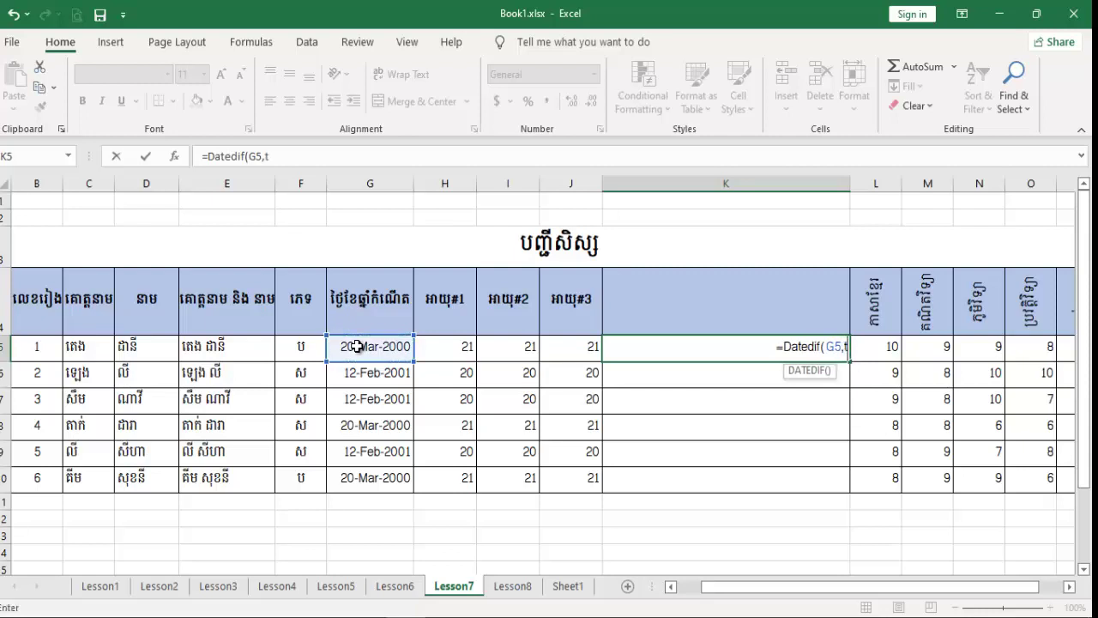
{"action": "type", "text": "oday"}
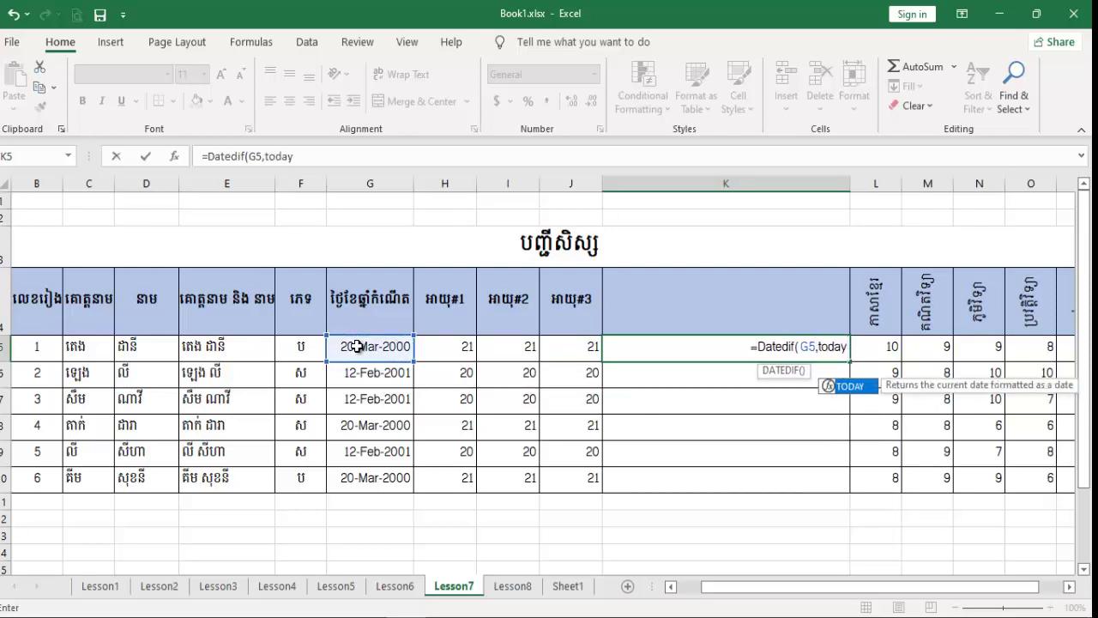
{"action": "type", "text": "()"}
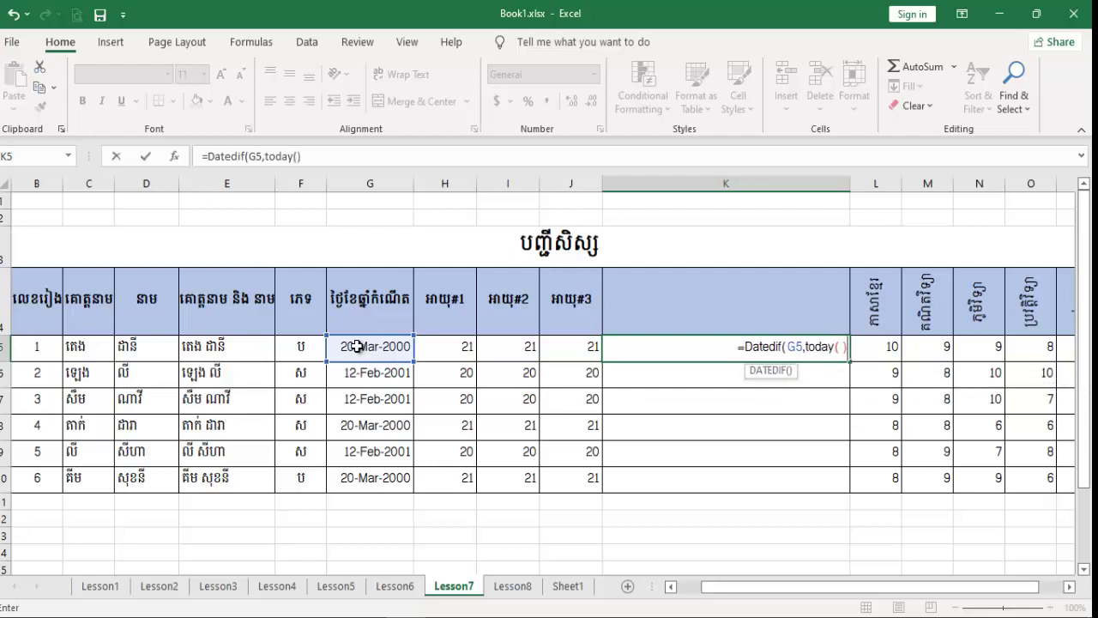
{"action": "type", "text": ","}
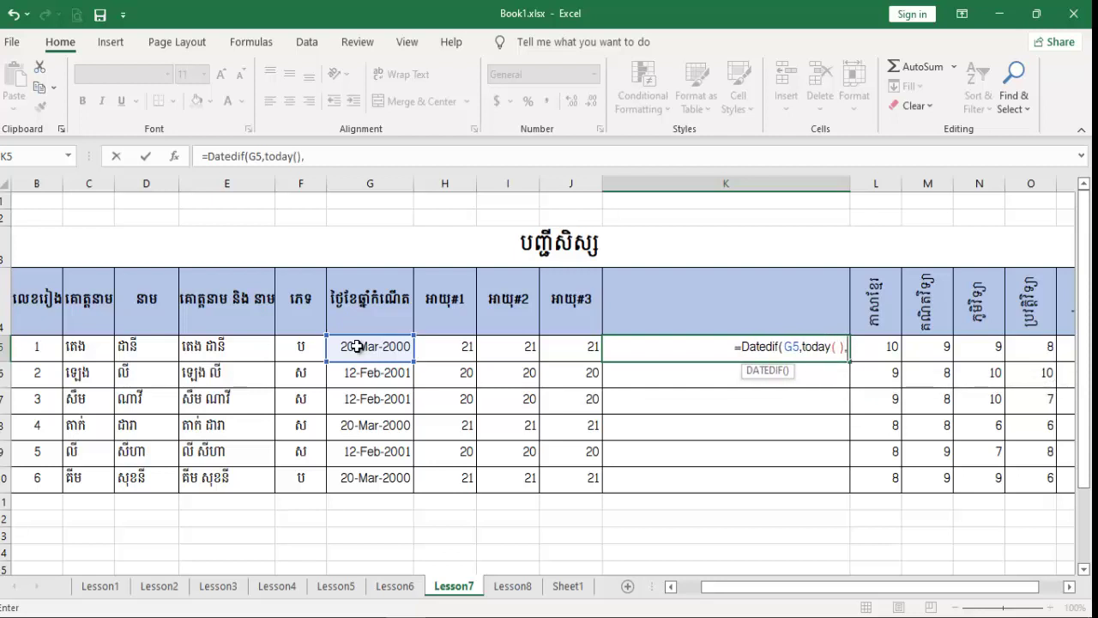
{"action": "type", "text": "\"\""}
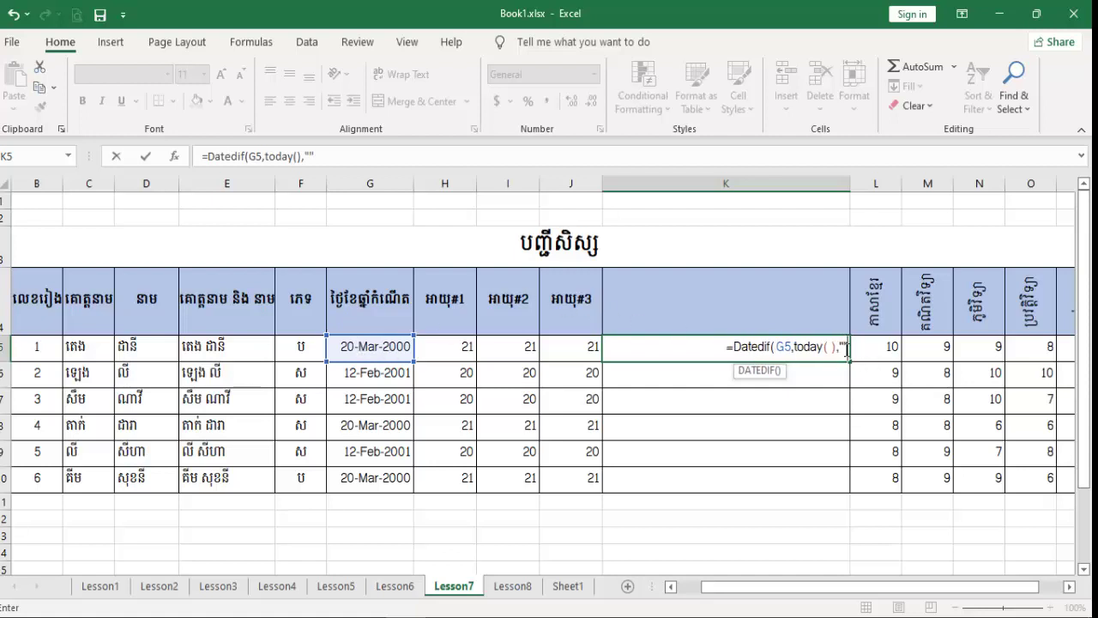
{"action": "left_click", "coordinate": [846, 346]}
{"action": "type", "text": "Y"}
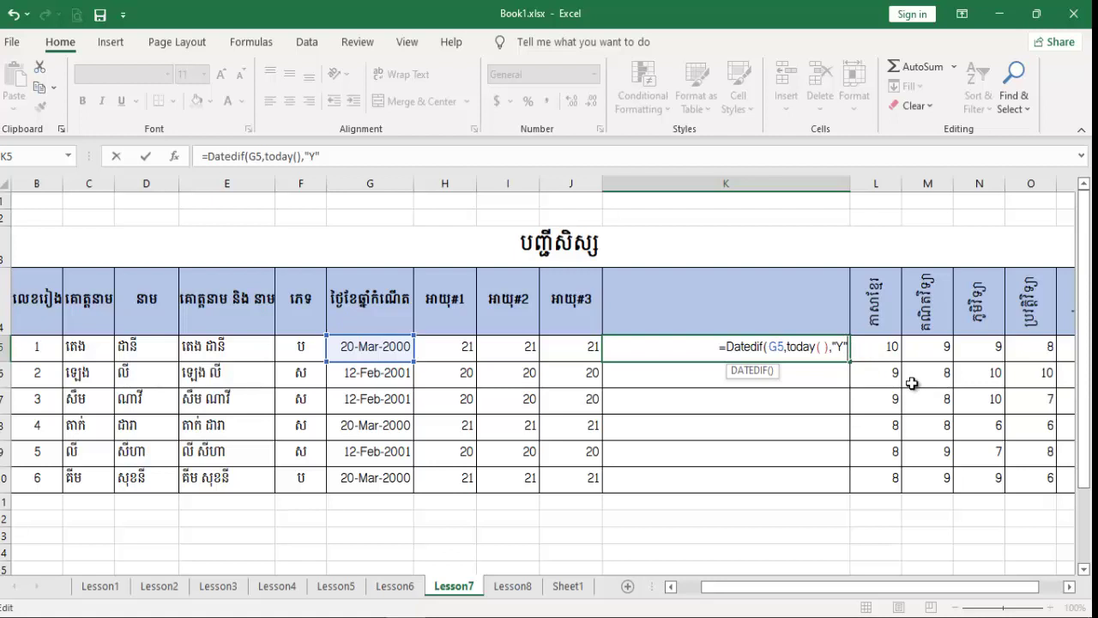
{"action": "type", "text": ")"}
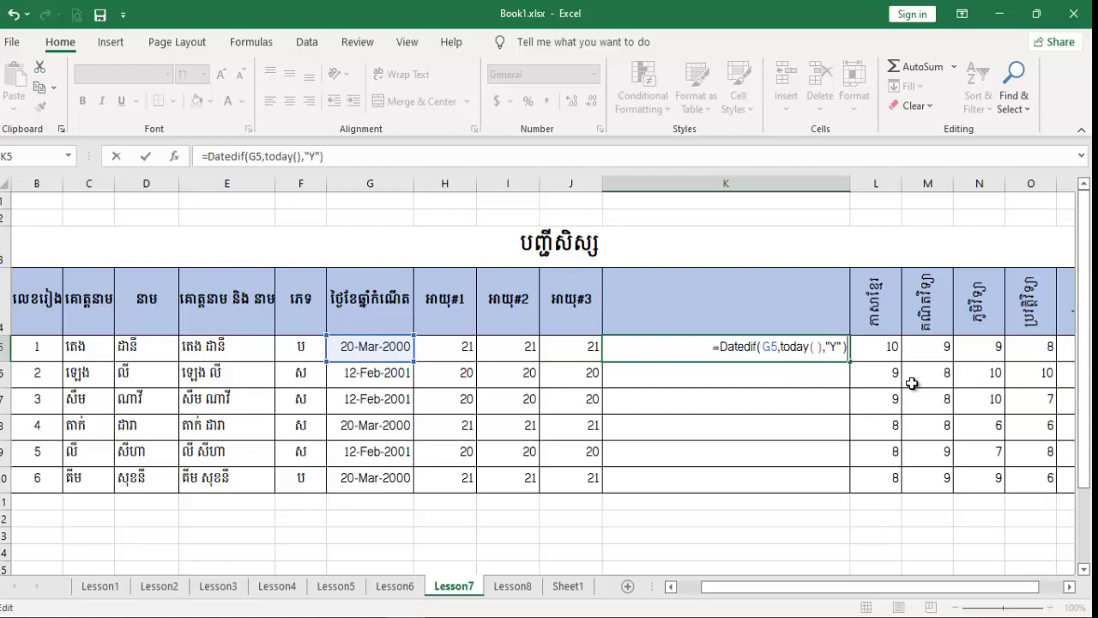
Step: Append the Khmer label &"ឆ្នាំ" and confirm, so K5 shows 21ឆ្នាំ
{"action": "type", "text": "&"}
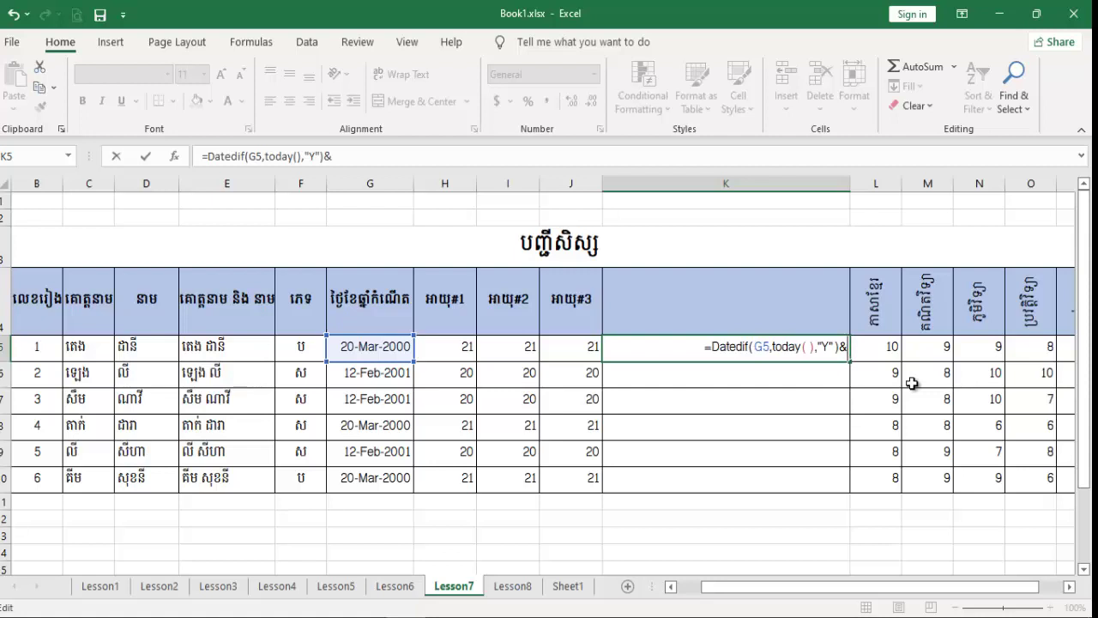
{"action": "key", "text": "Right"}
{"action": "key", "text": "shift+space"}
{"action": "key", "text": "ctrl+z"}
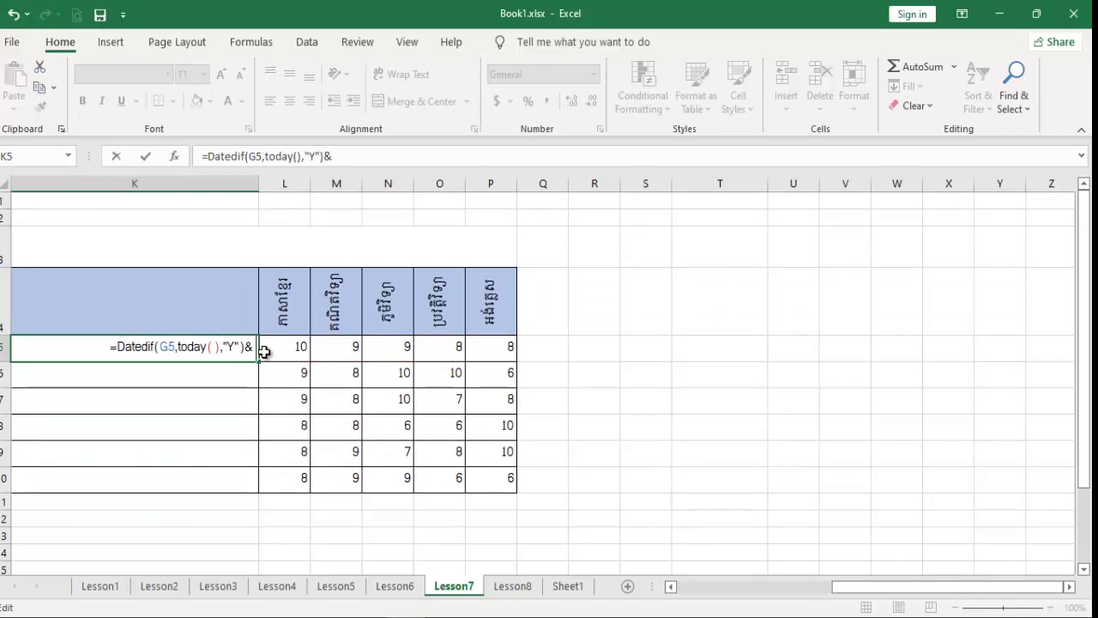
{"action": "key", "text": "shift+space"}
{"action": "key", "text": "ctrl+z"}
{"action": "type", "text": "\"\""}
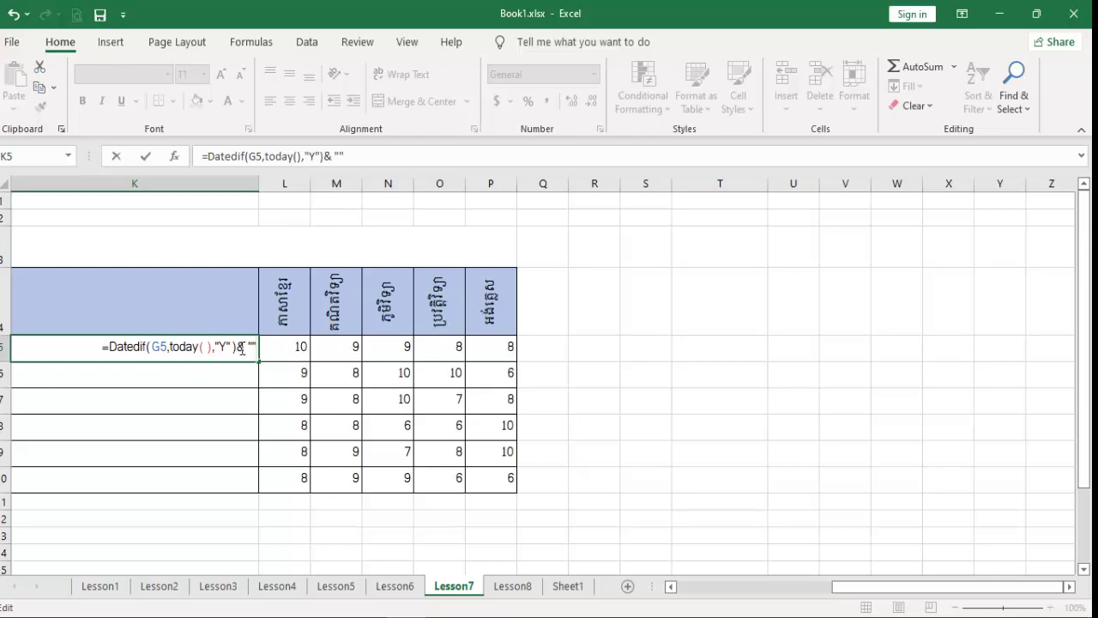
{"action": "key", "text": "alt"}
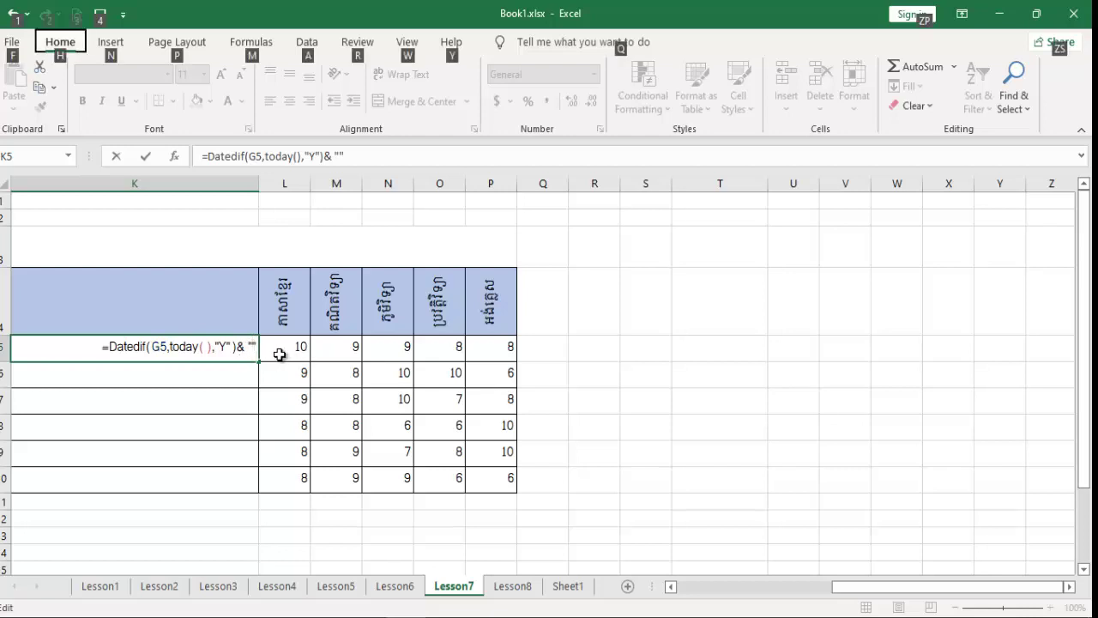
{"action": "key", "text": "alt+shift"}
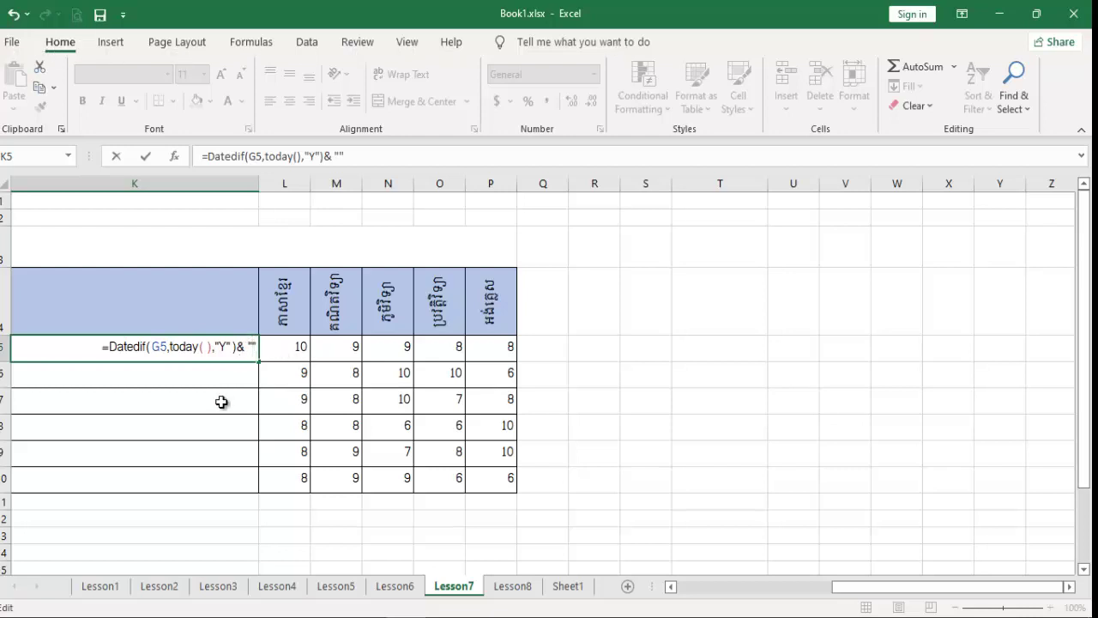
{"action": "type", "text": "ឆ"}
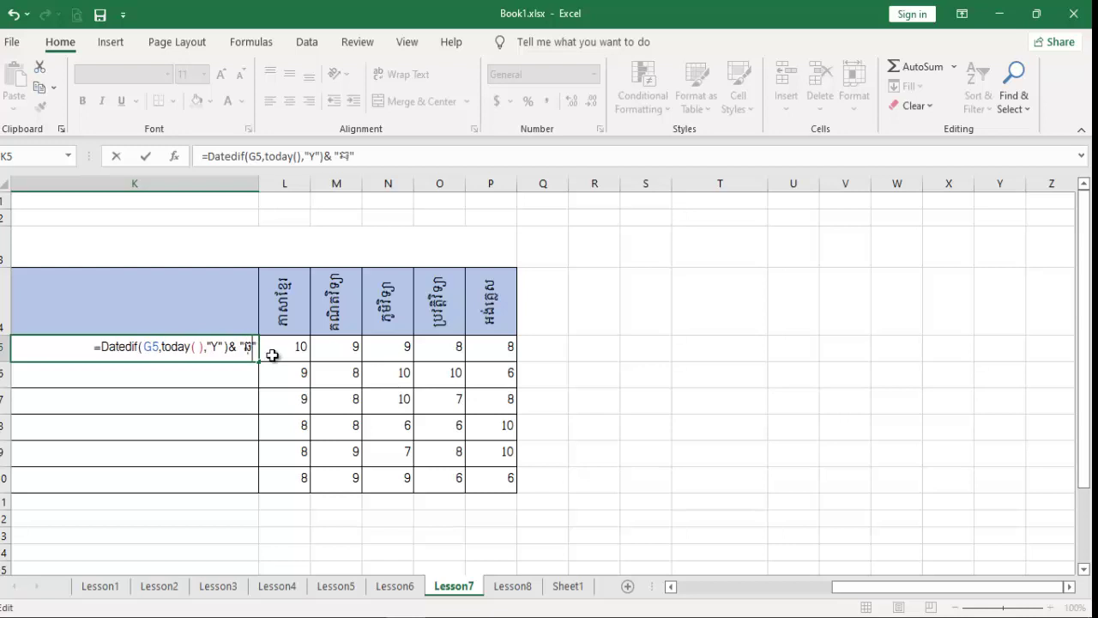
{"action": "type", "text": "្នាំ"}
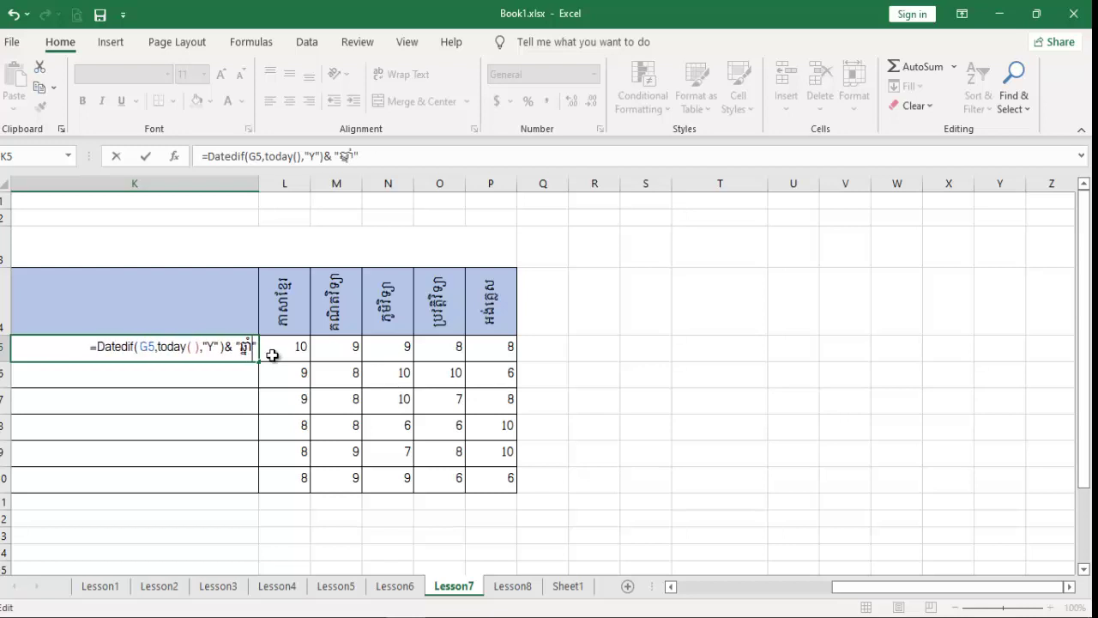
{"action": "key", "text": "alt+shift"}
{"action": "key", "text": "alt+shift"}
{"action": "key", "text": "alt+shift"}
{"action": "key", "text": "alt+shift"}
{"action": "key", "text": "alt+shift"}
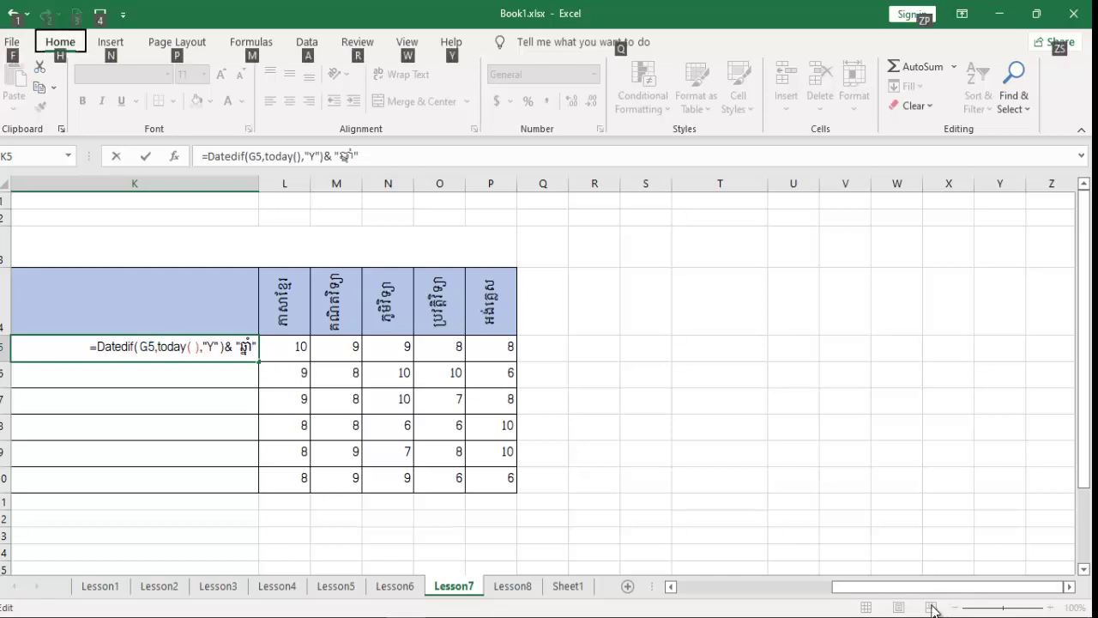
{"action": "left_click_drag", "start_coordinate": [912, 588], "coordinate": [760, 599]}
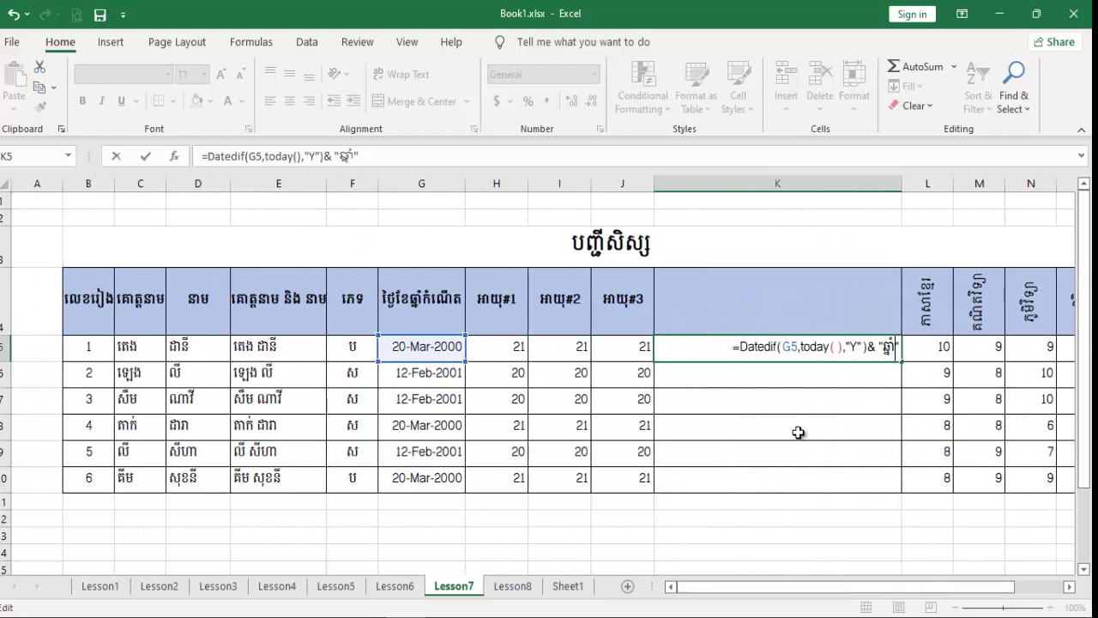
{"action": "key", "text": "Return"}
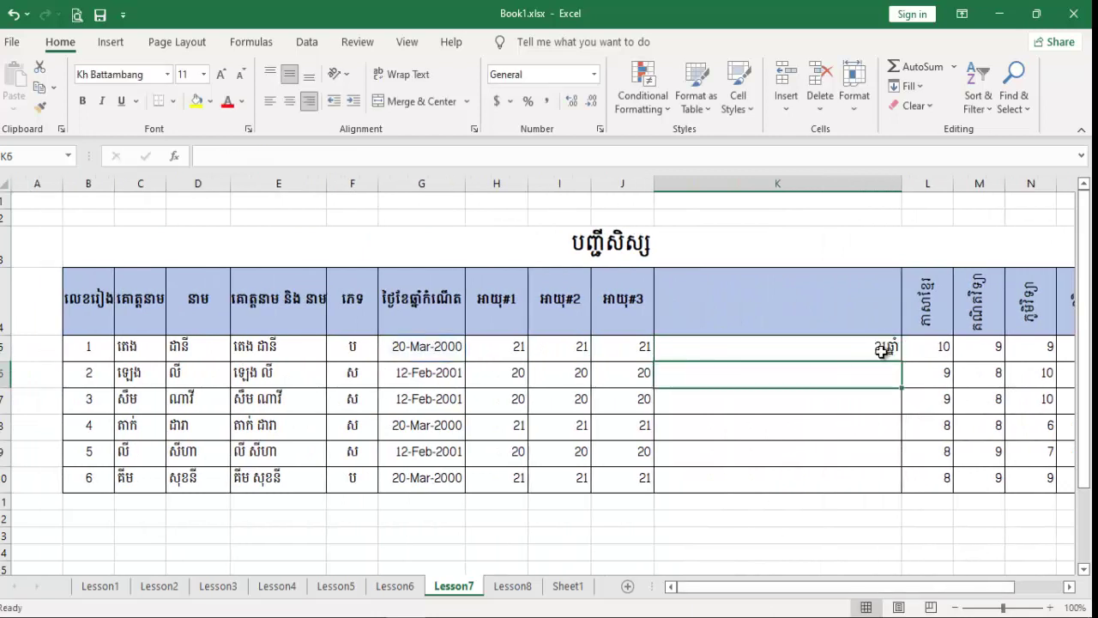
Step: Append & Datedif after the "ឆ្នាំ" label in K5's formula and commit it unfinished
{"action": "left_click", "coordinate": [882, 347]}
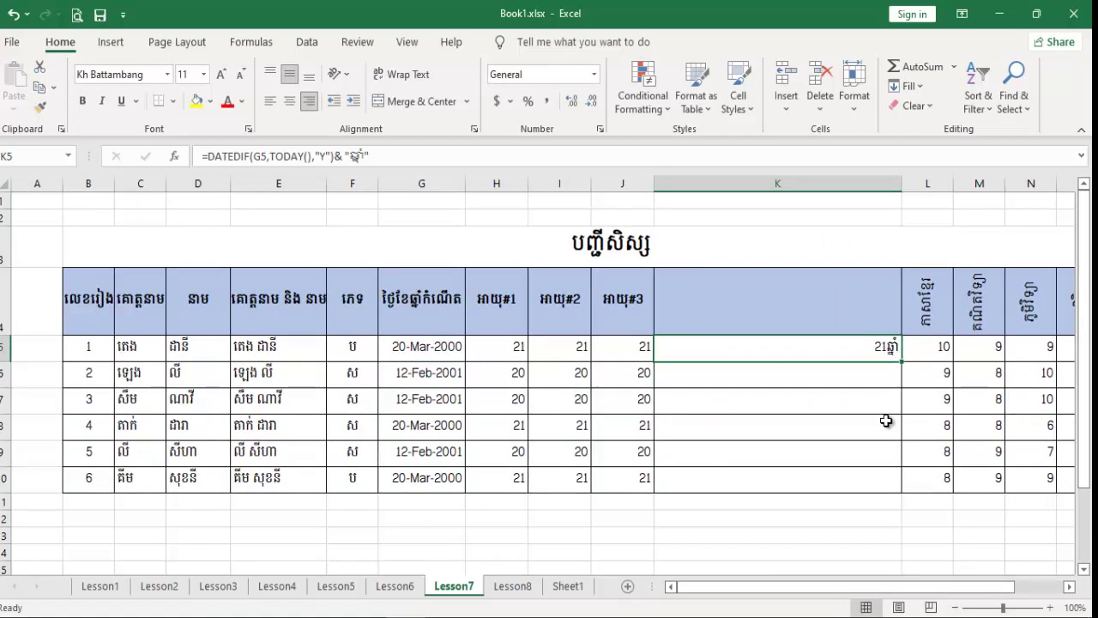
{"action": "double_click", "coordinate": [873, 350]}
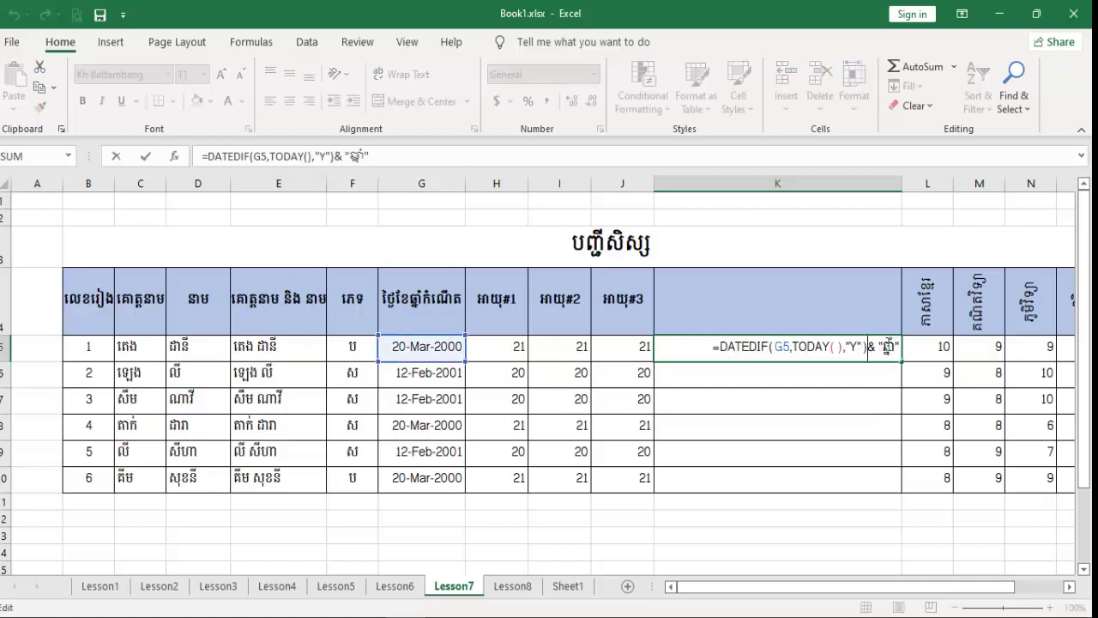
{"action": "left_click", "coordinate": [884, 347]}
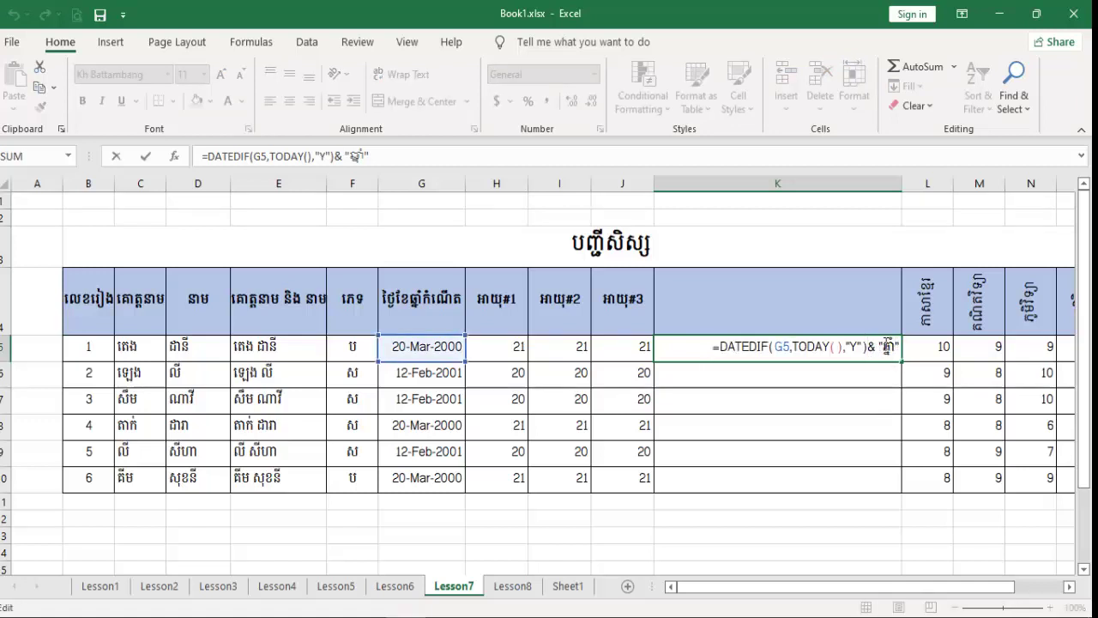
{"action": "left_click", "coordinate": [928, 345]}
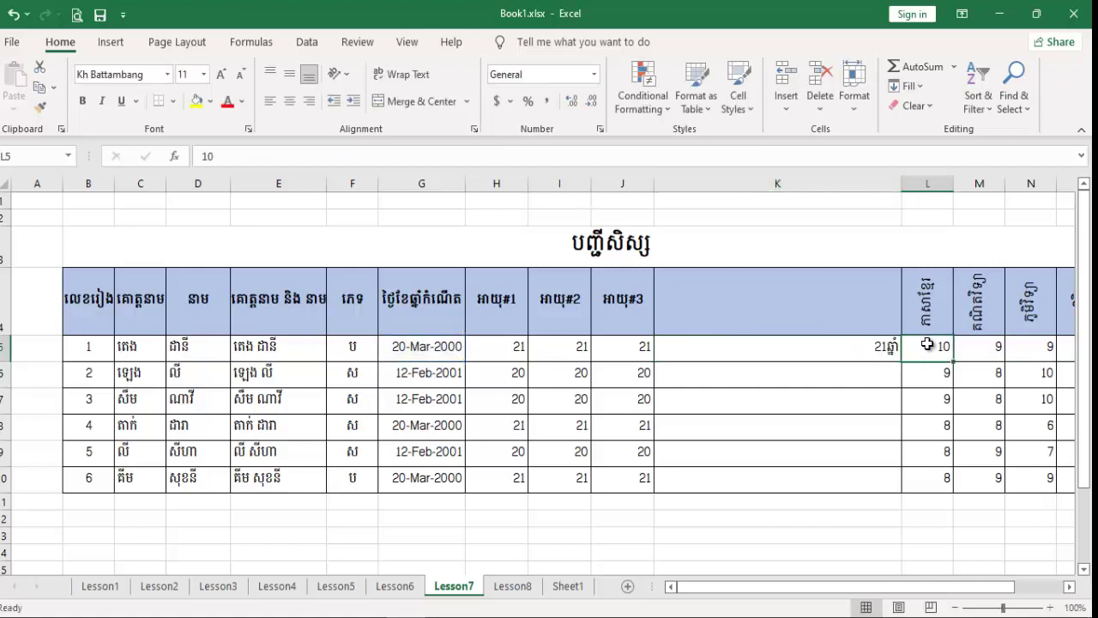
{"action": "double_click", "coordinate": [884, 346]}
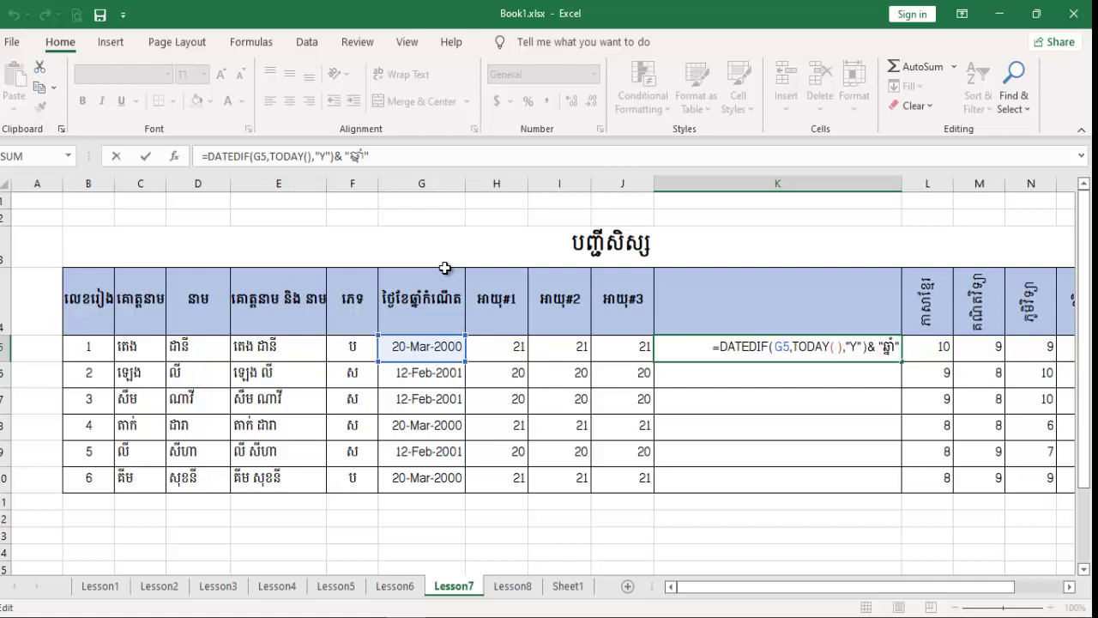
{"action": "type", "text": " &"}
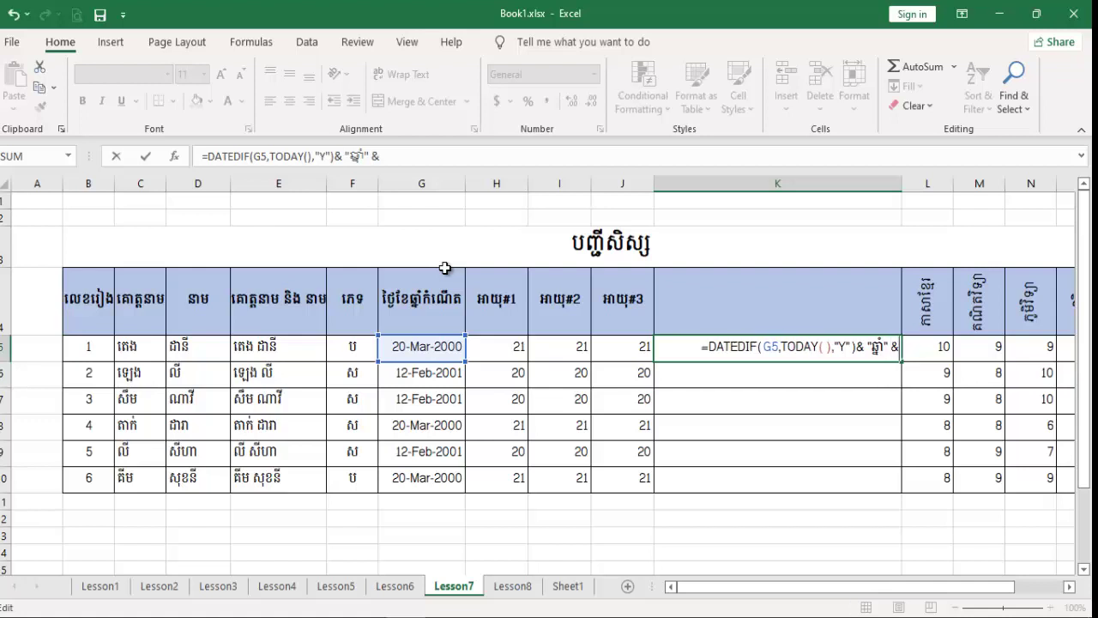
{"action": "key", "text": "shift+space"}
{"action": "type", "text": "d"}
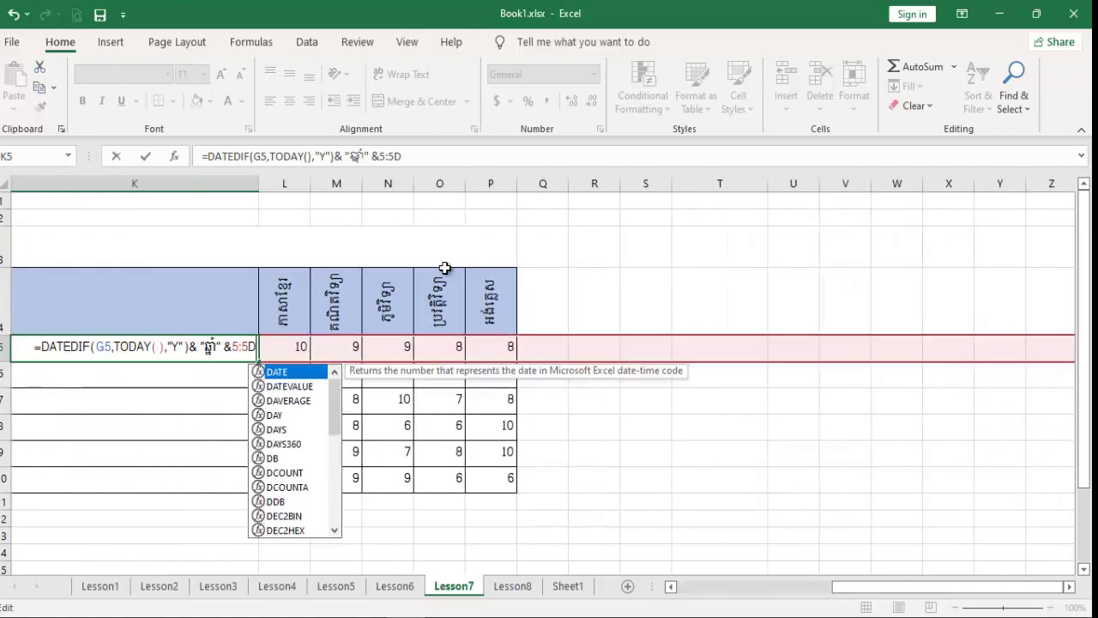
{"action": "key", "text": "BackSpace"}
{"action": "key", "text": "BackSpace"}
{"action": "key", "text": "BackSpace"}
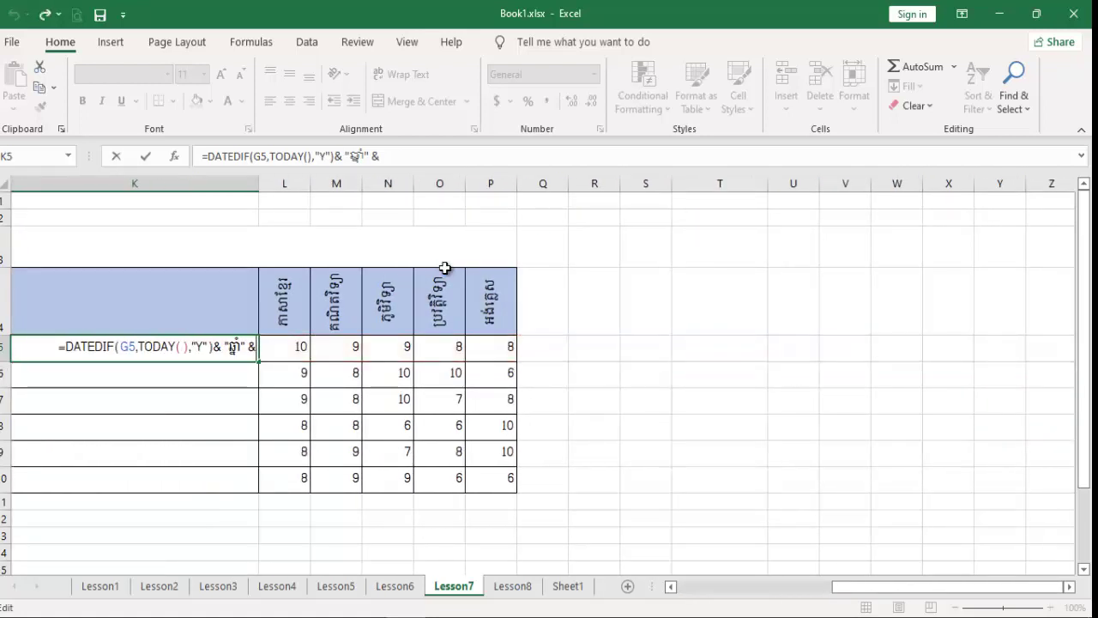
{"action": "type", "text": "Date"}
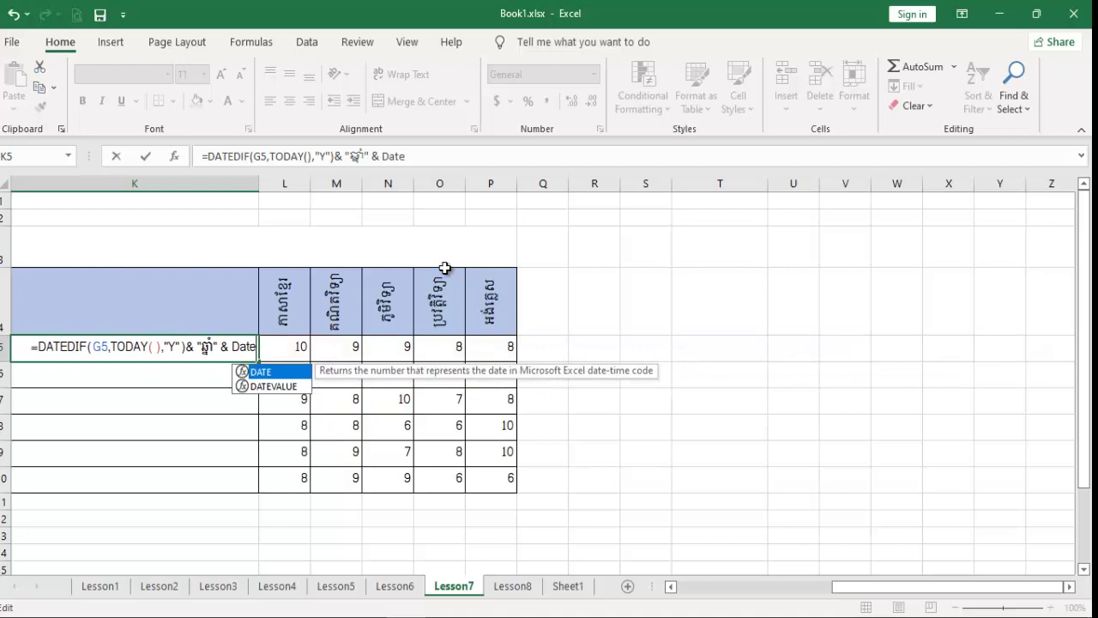
{"action": "type", "text": "dif"}
{"action": "key", "text": "Tab"}
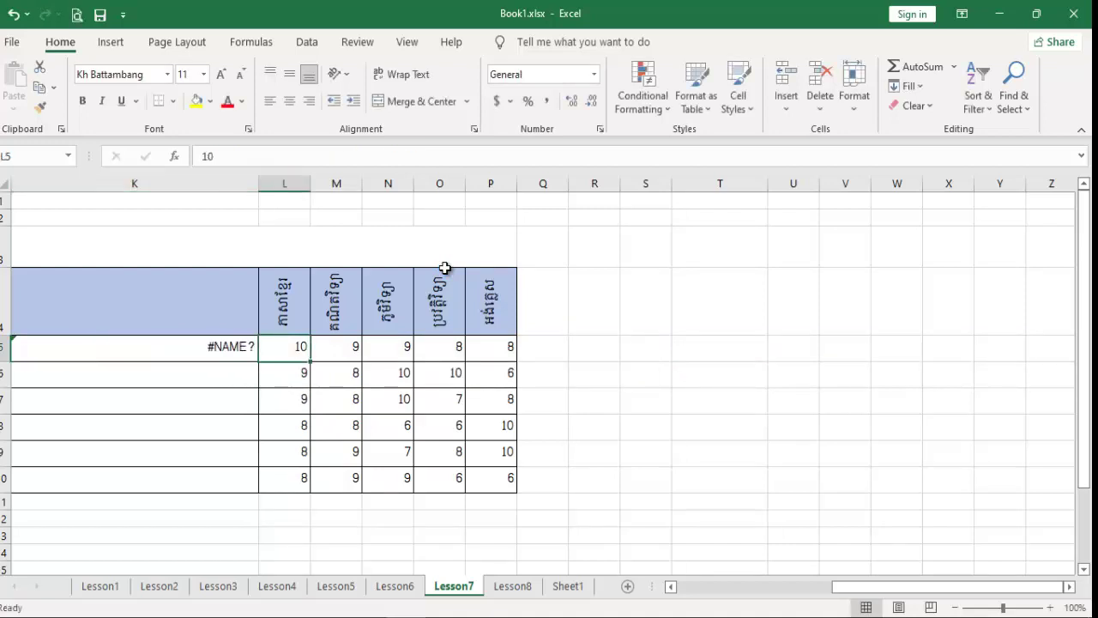
Step: Complete the second Datedif as Datedif(G5,TODAY(),"YM") for the months
{"action": "double_click", "coordinate": [228, 348]}
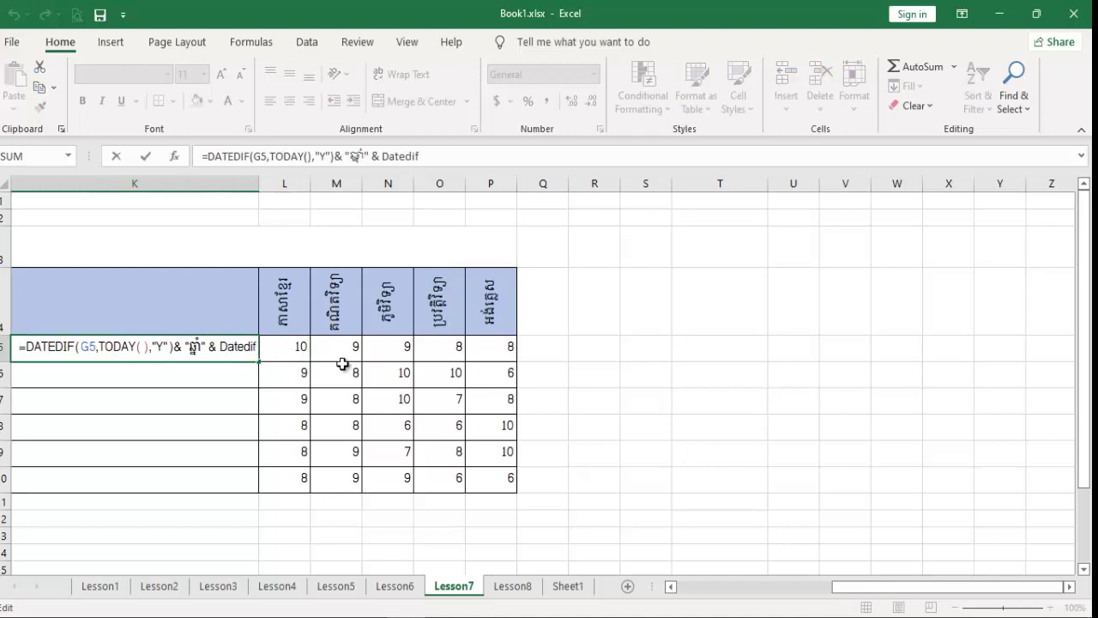
{"action": "type", "text": "("}
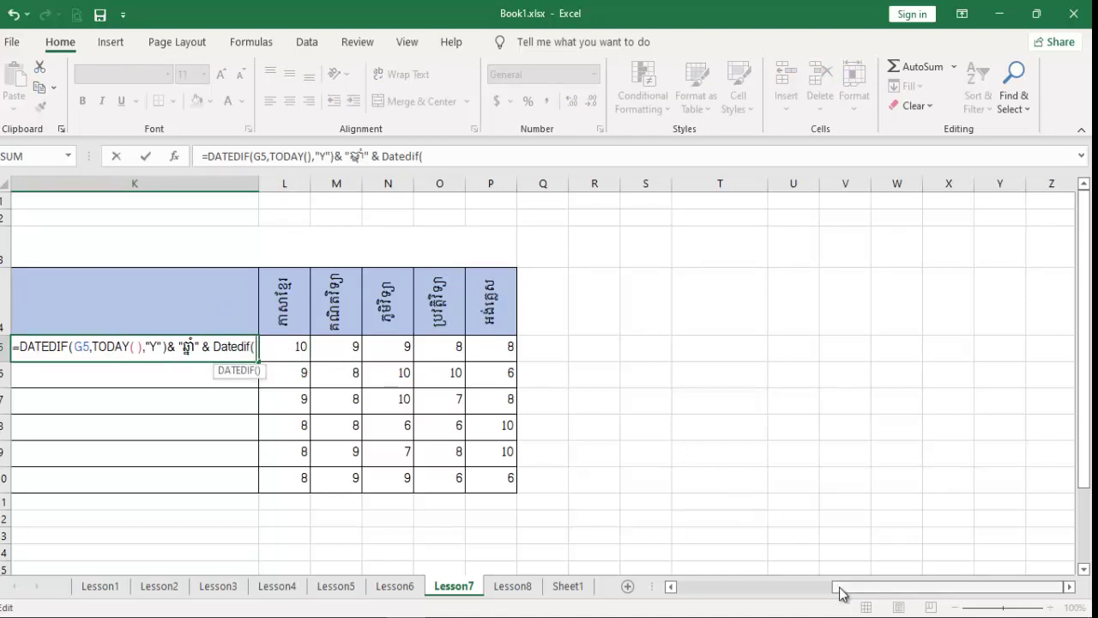
{"action": "left_click_drag", "start_coordinate": [841, 592], "coordinate": [728, 589]}
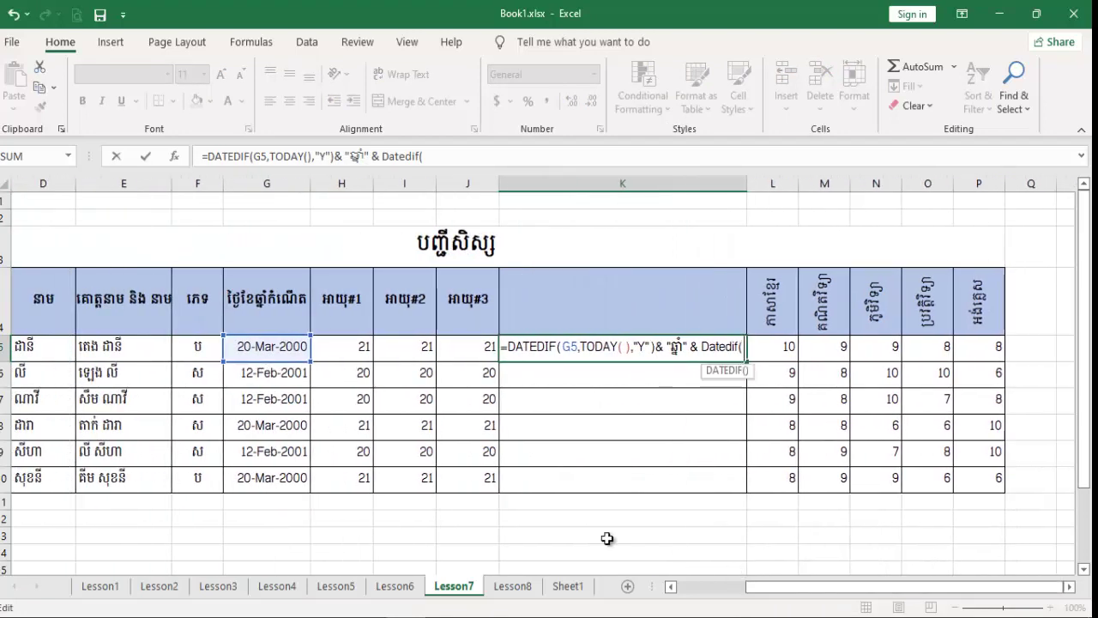
{"action": "left_click", "coordinate": [277, 346]}
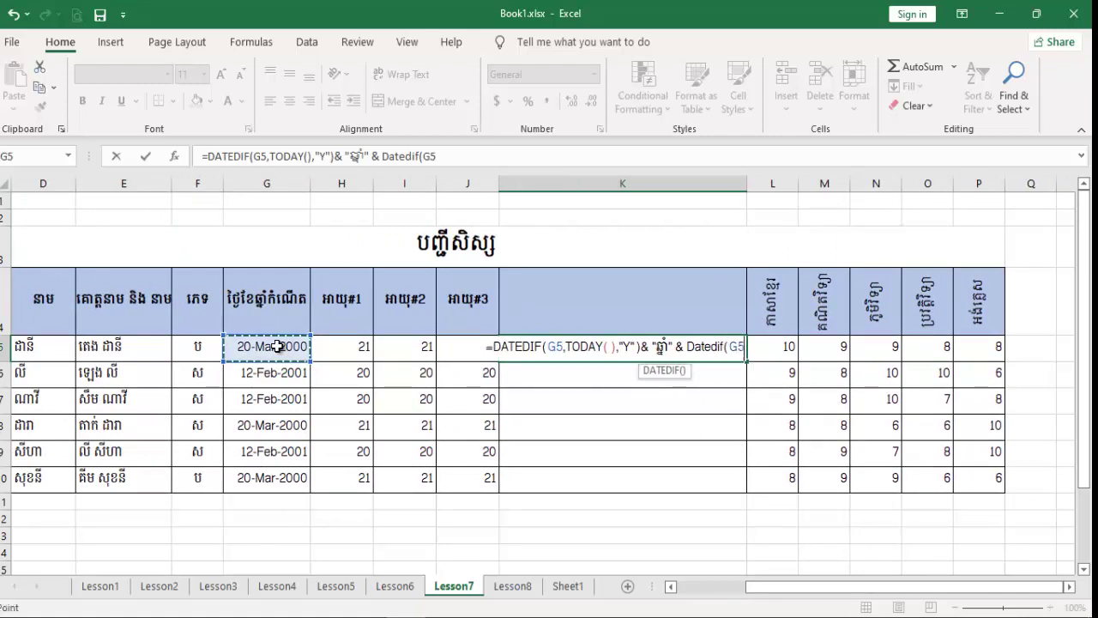
{"action": "type", "text": ",toda"}
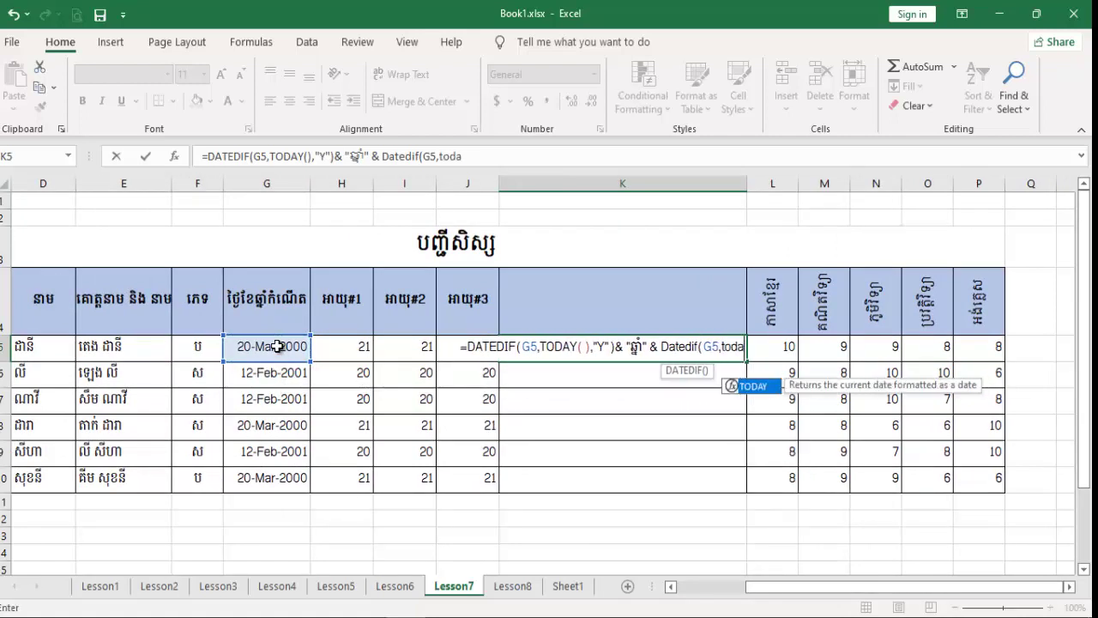
{"action": "type", "text": "y"}
{"action": "key", "text": "Tab"}
{"action": "type", "text": ")"}
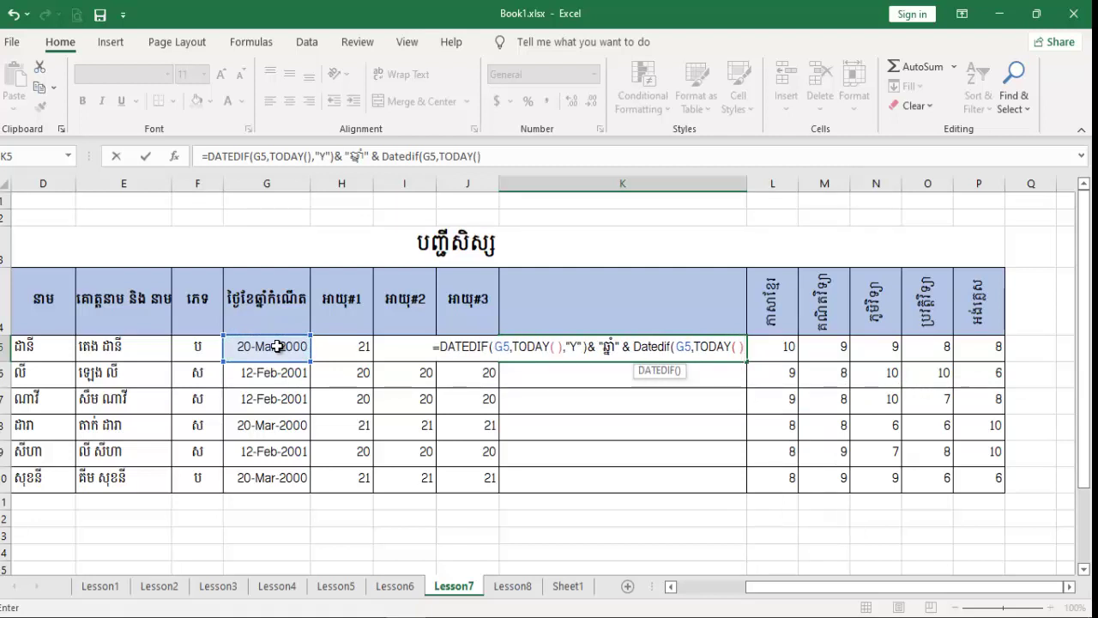
{"action": "type", "text": ","}
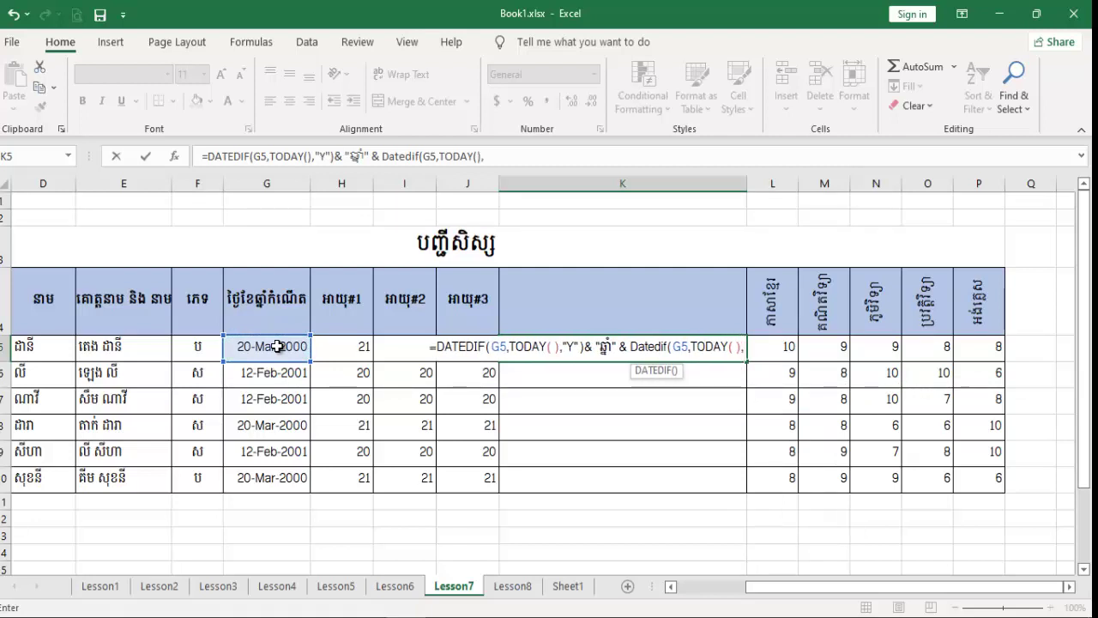
{"action": "type", "text": "\"\""}
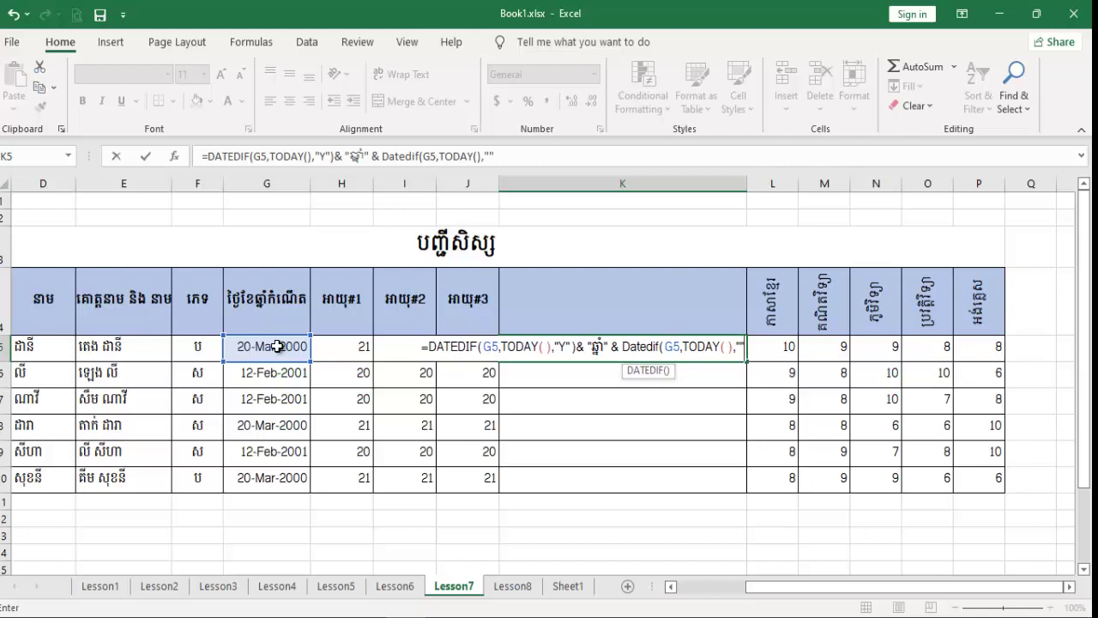
{"action": "type", "text": ")"}
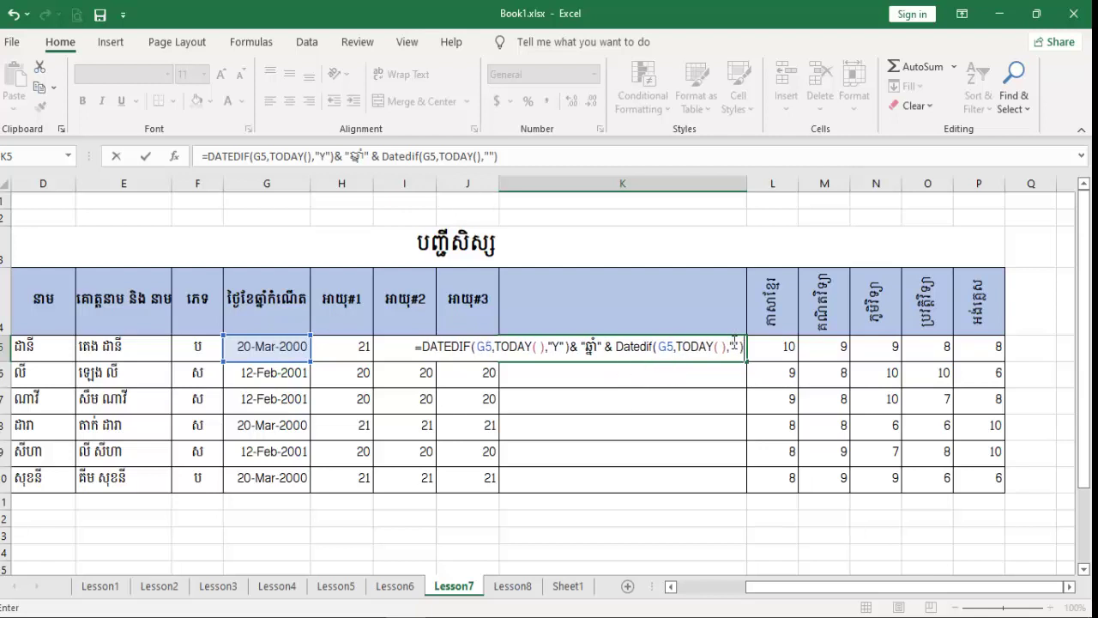
{"action": "left_click", "coordinate": [735, 342]}
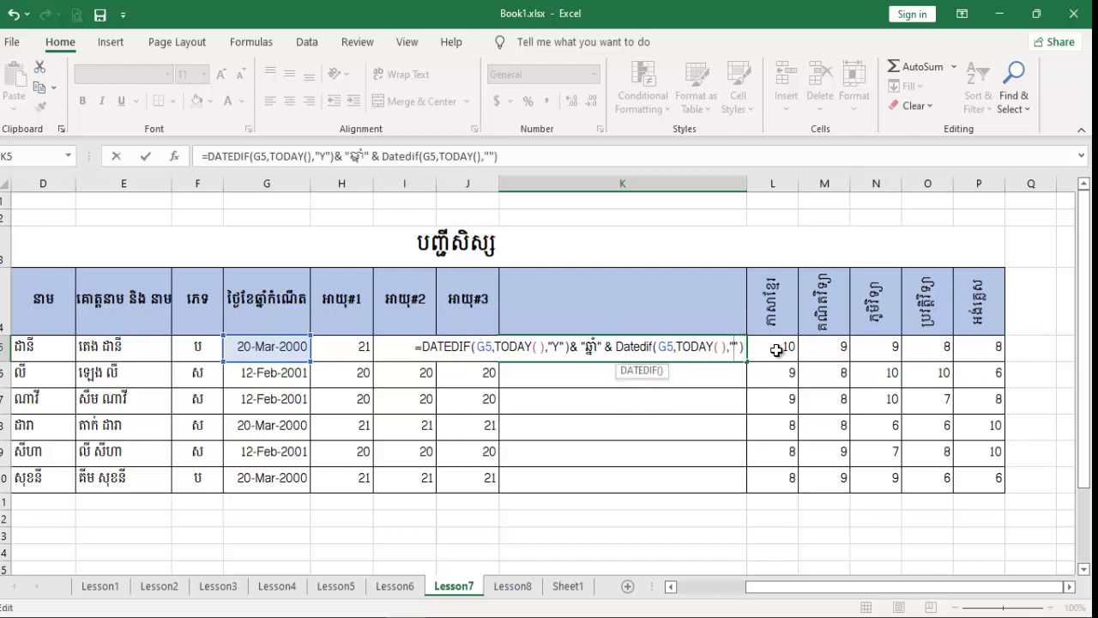
{"action": "type", "text": "YM"}
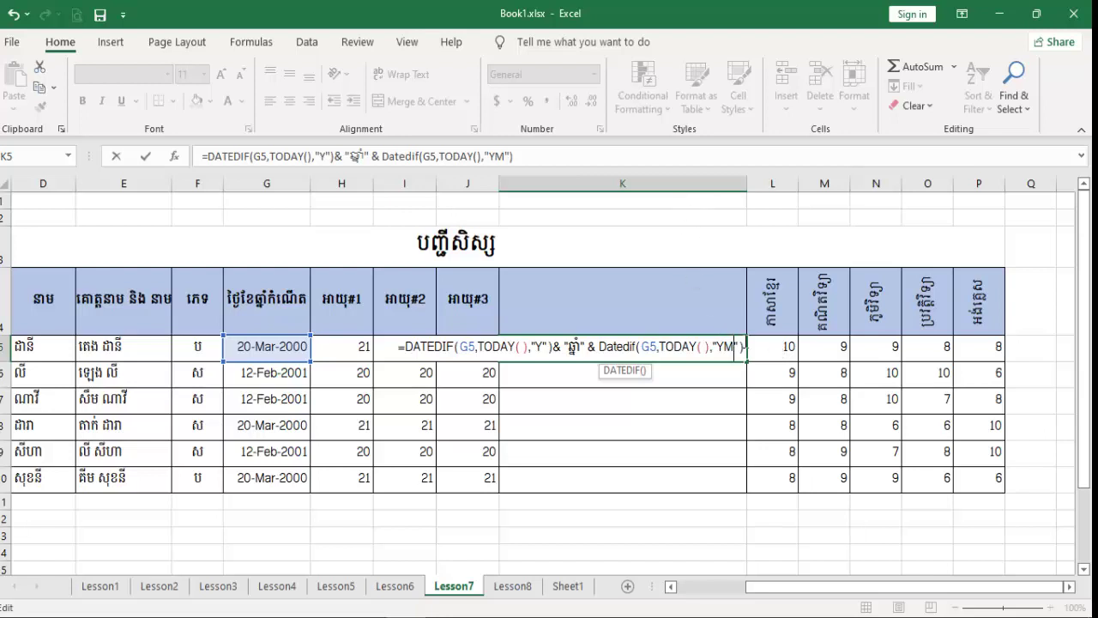
Step: Append the Khmer label & "ខែ" and commit, giving 21ឆ្នាំ0ខែ
{"action": "left_click", "coordinate": [743, 347]}
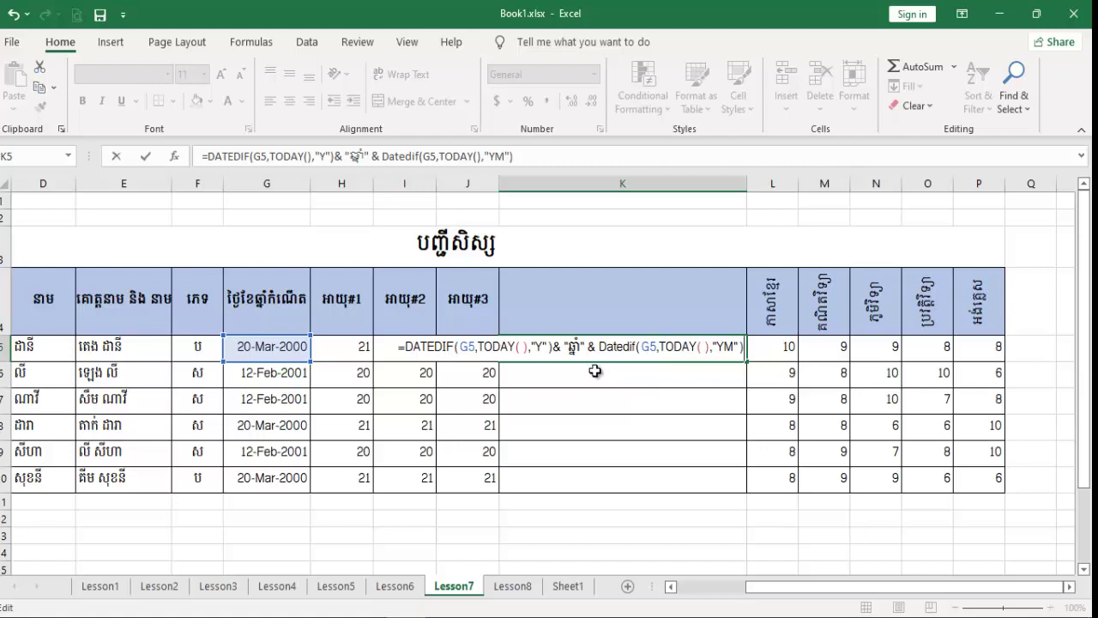
{"action": "type", "text": "&"}
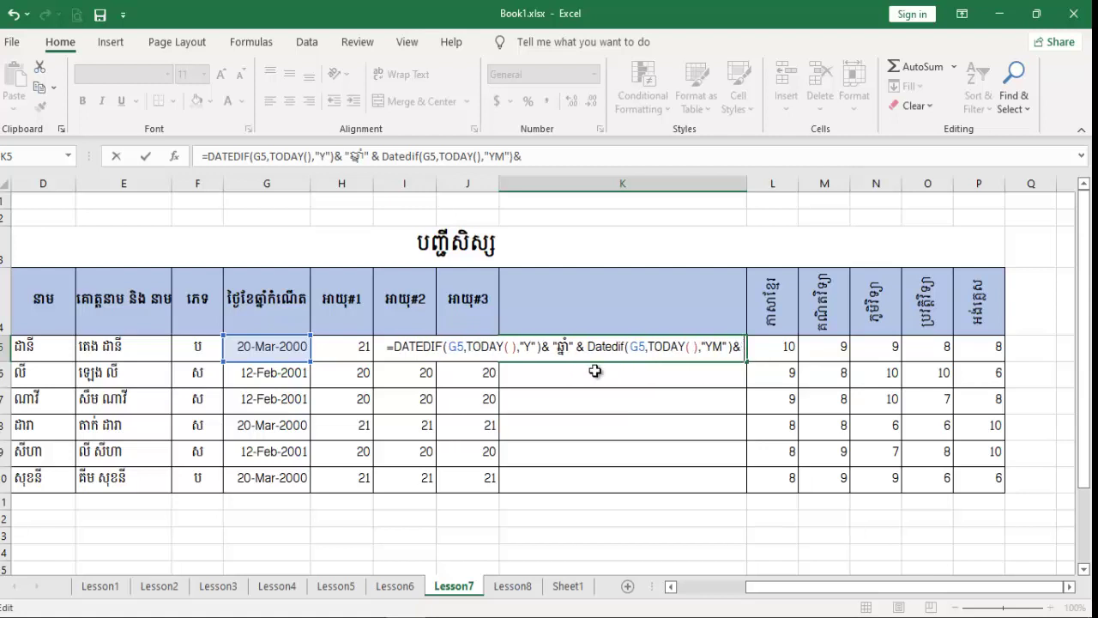
{"action": "type", "text": " \"\""}
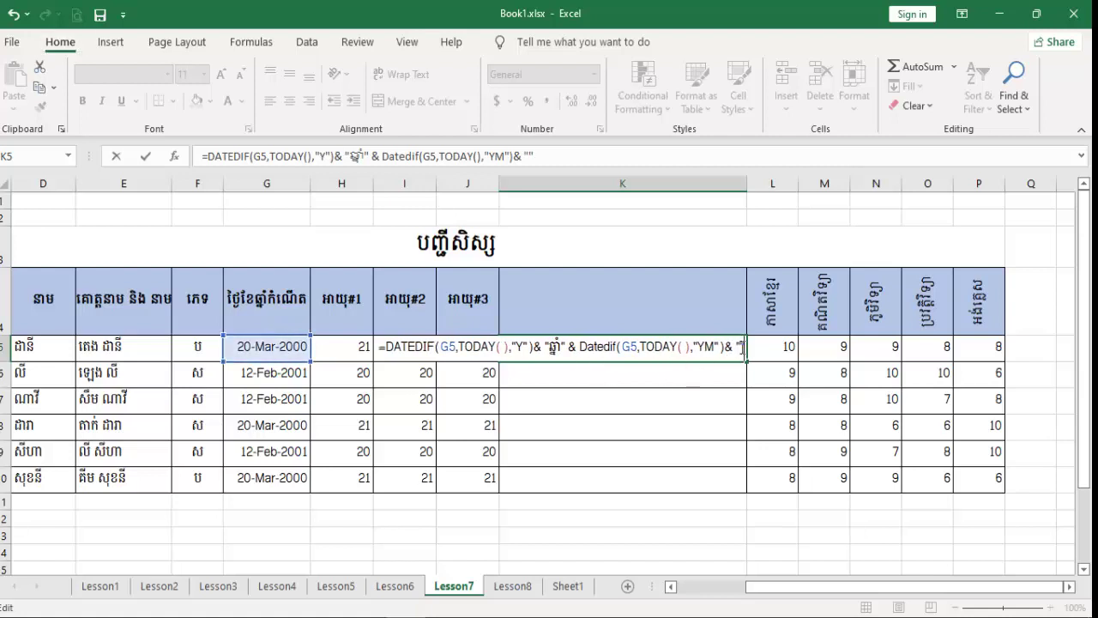
{"action": "type", "text": "ខ"}
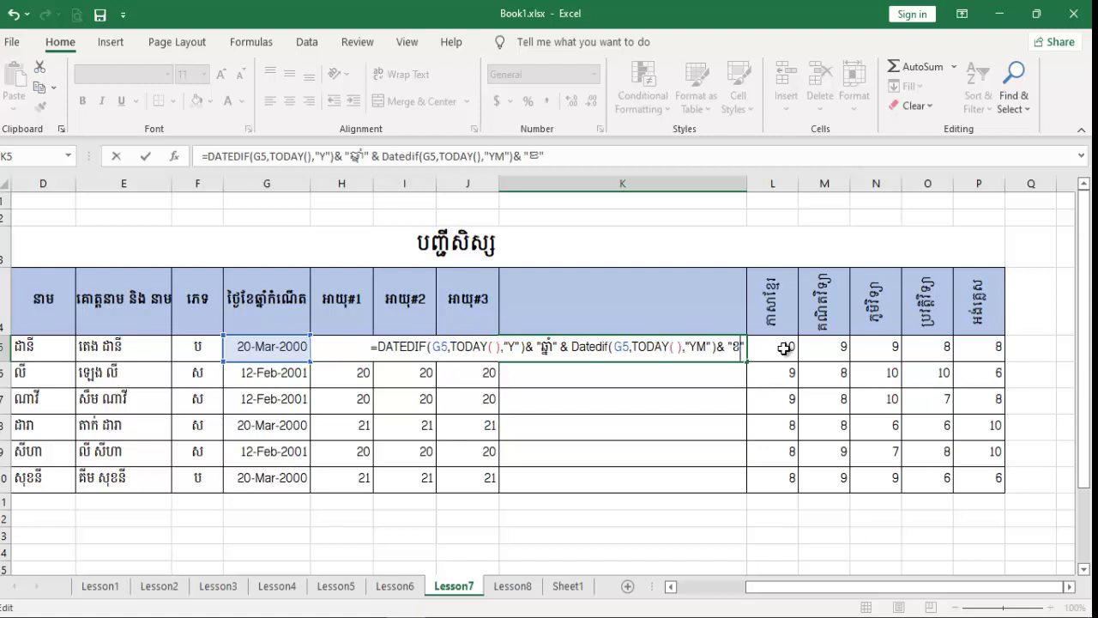
{"action": "type", "text": "ែ"}
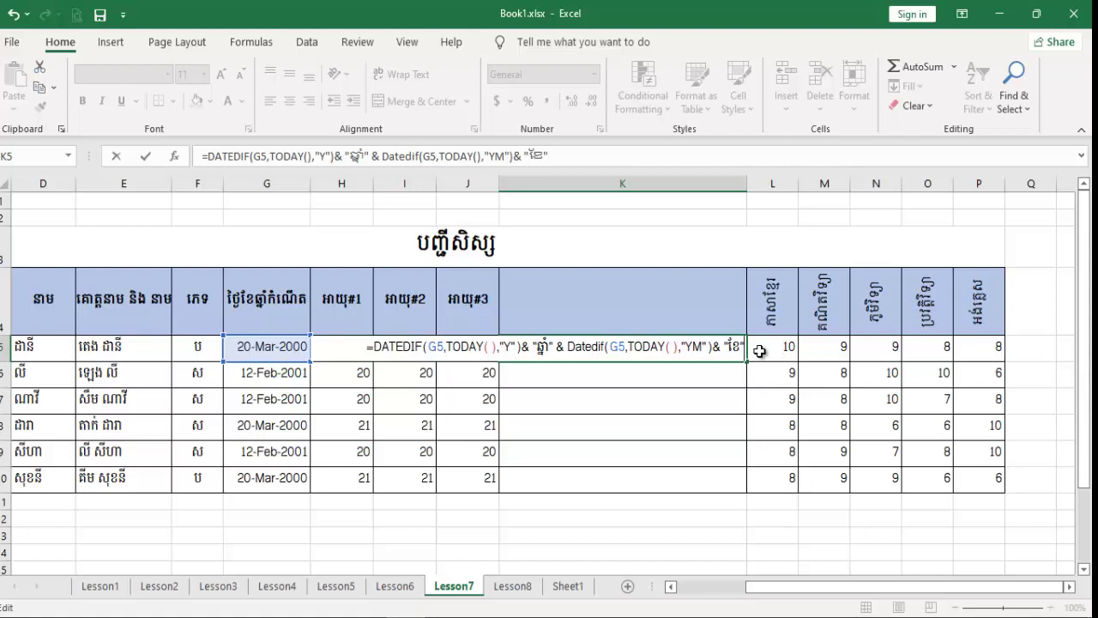
{"action": "key", "text": "Return"}
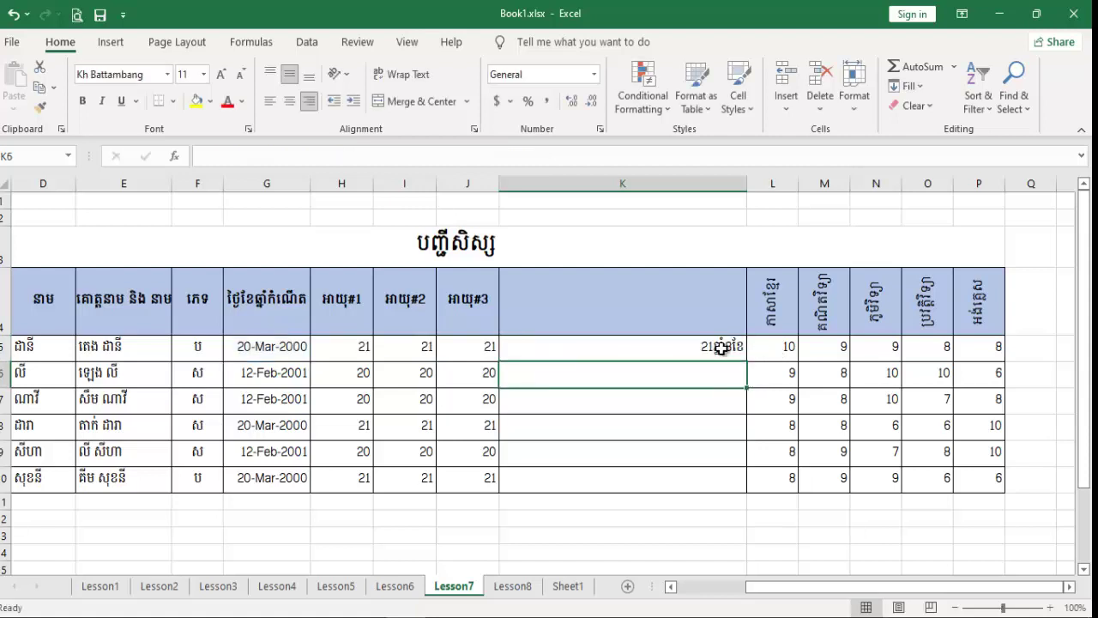
Step: Add a third DATEDIF(G5,TODAY(),"") to K5's formula, referencing birth date G5
{"action": "left_click", "coordinate": [721, 348]}
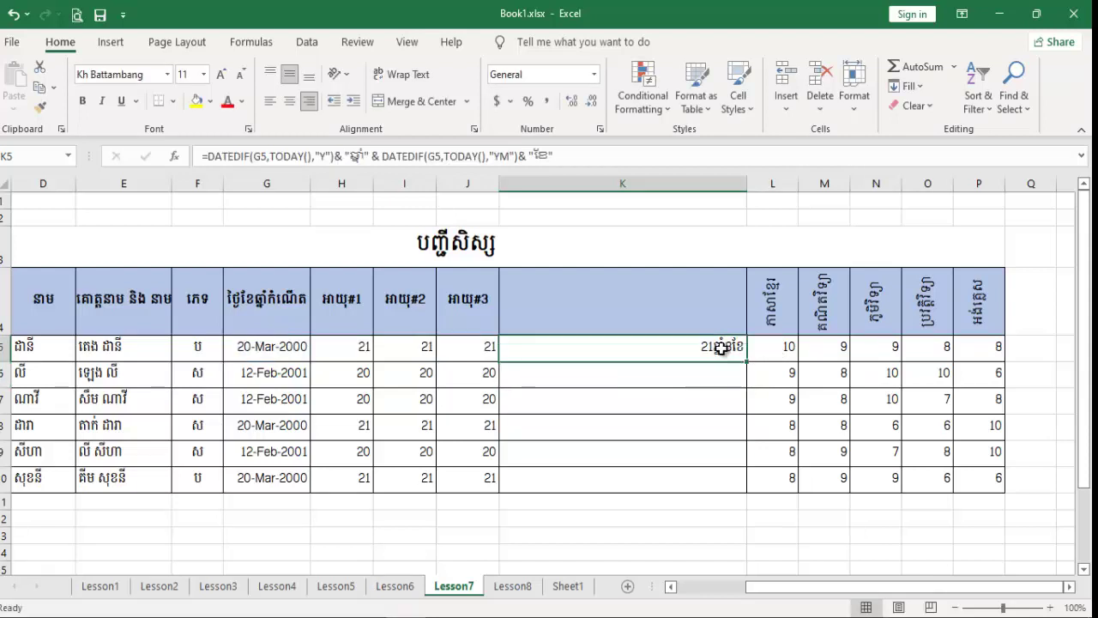
{"action": "double_click", "coordinate": [723, 348]}
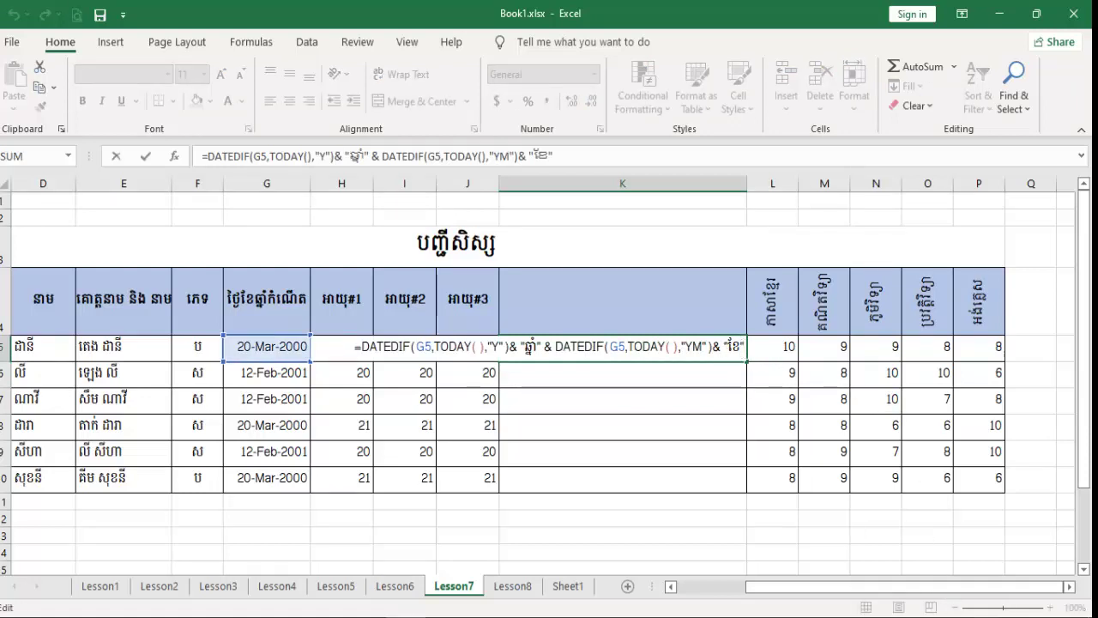
{"action": "key", "text": "super+space"}
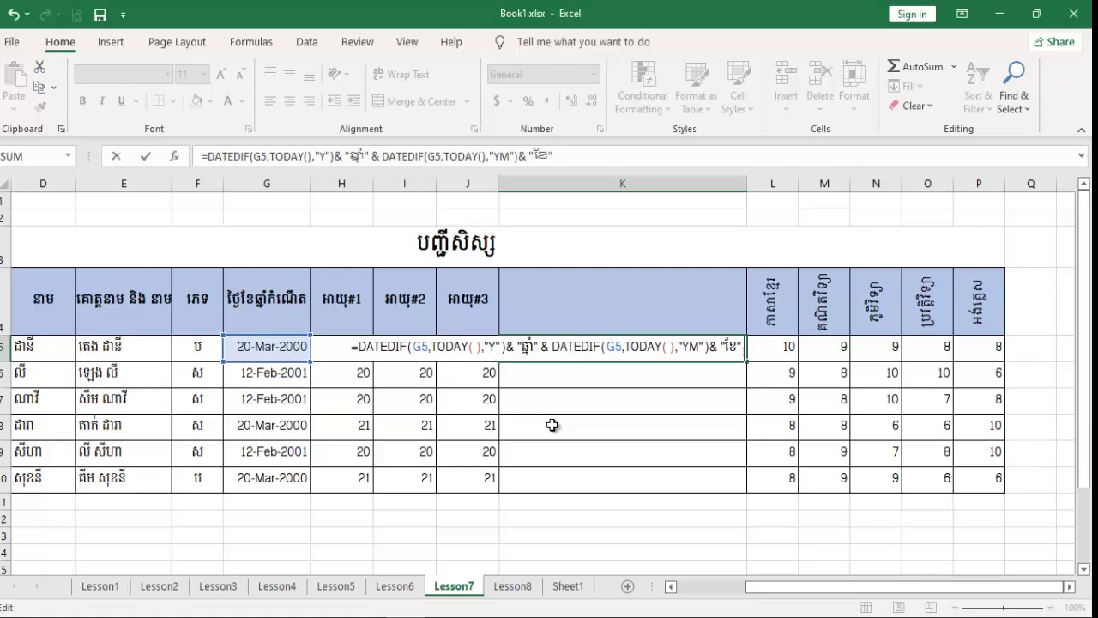
{"action": "type", "text": " &5:5D"}
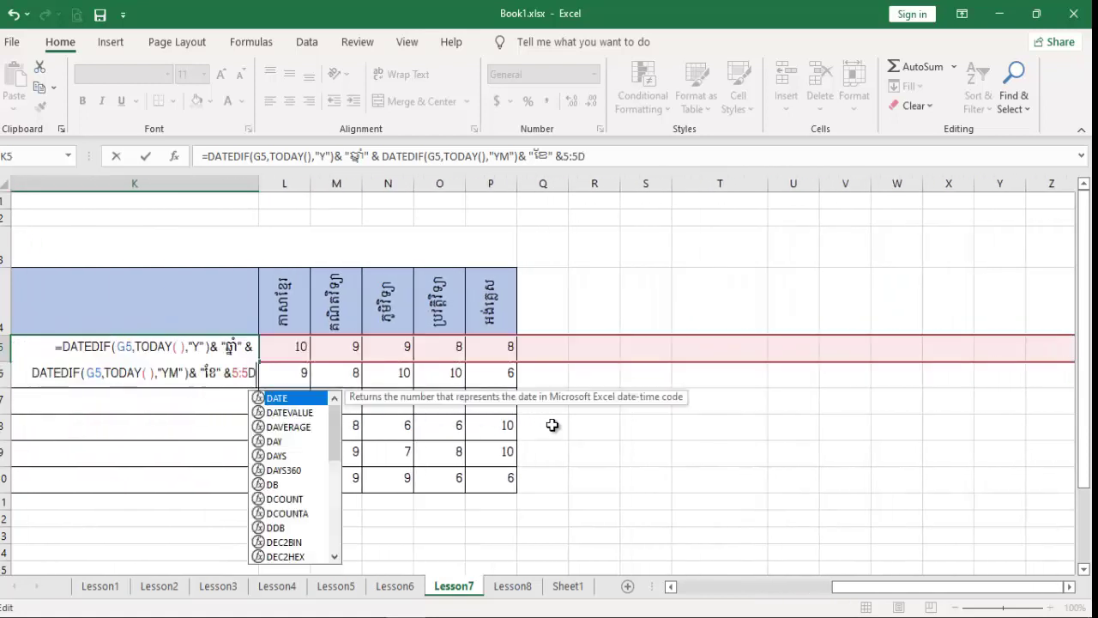
{"action": "type", "text": "ated"}
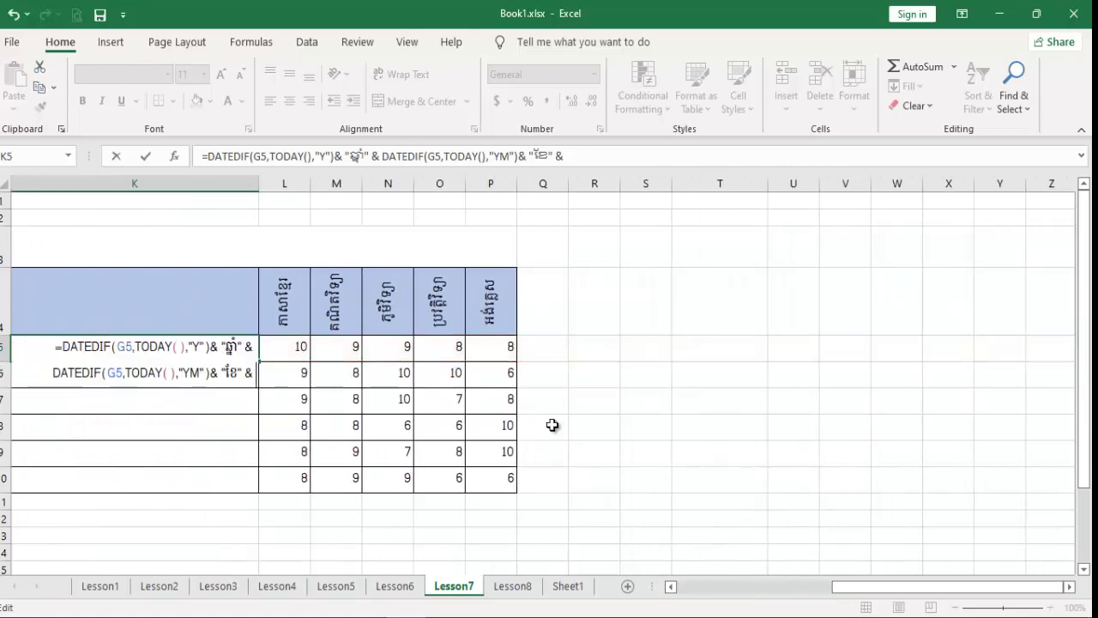
{"action": "type", "text": "f"}
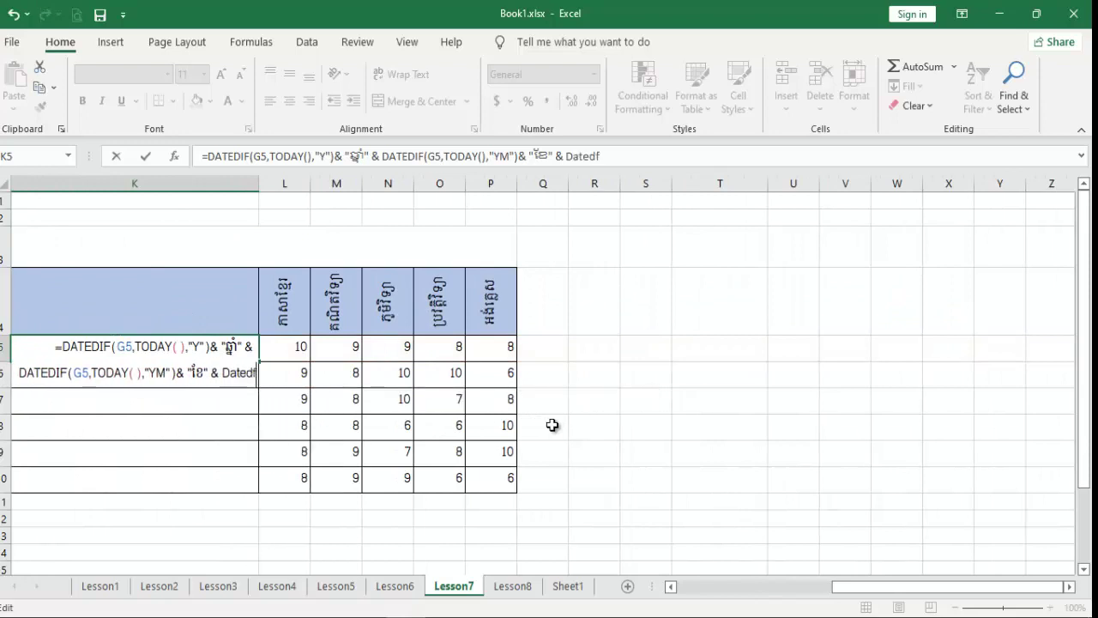
{"action": "type", "text": "i"}
{"action": "key", "text": "BackSpace"}
{"action": "key", "text": "BackSpace"}
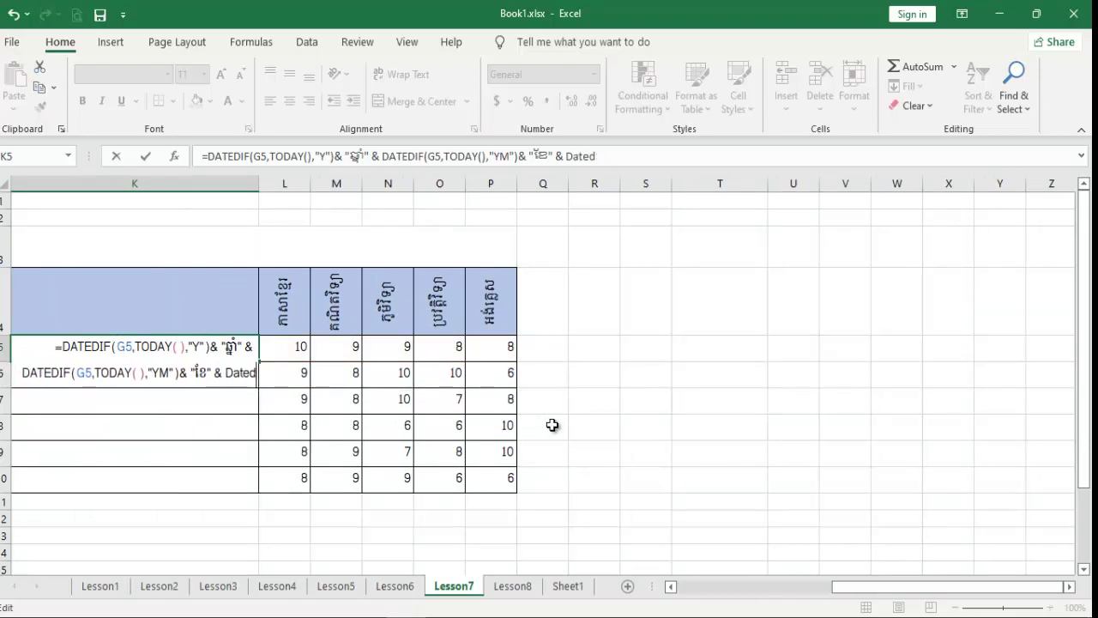
{"action": "type", "text": "if("}
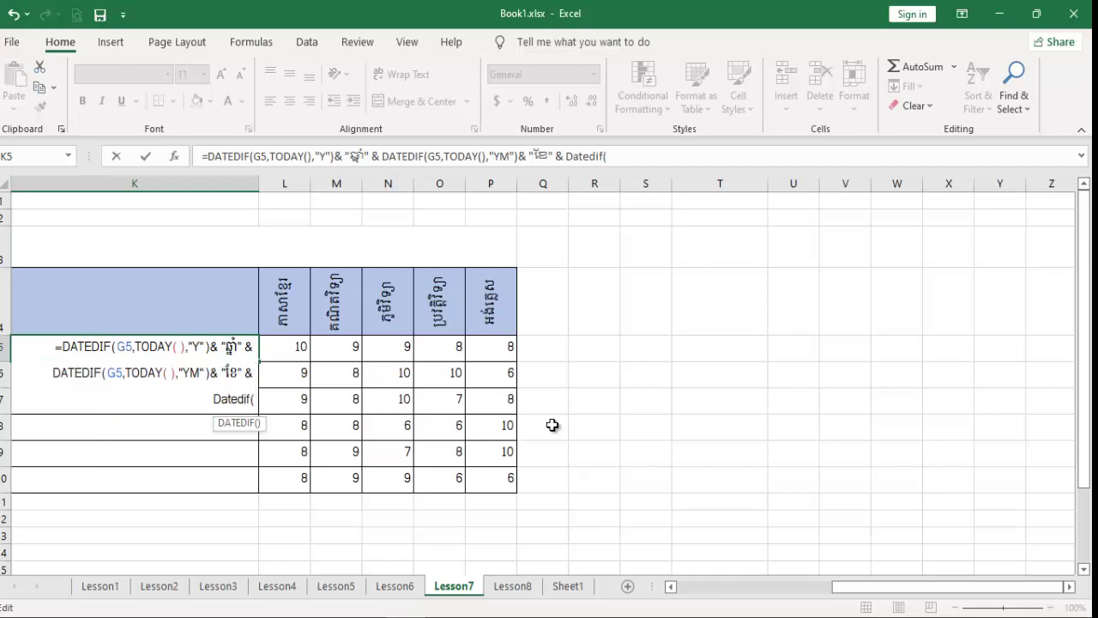
{"action": "left_click_drag", "start_coordinate": [863, 585], "coordinate": [773, 587]}
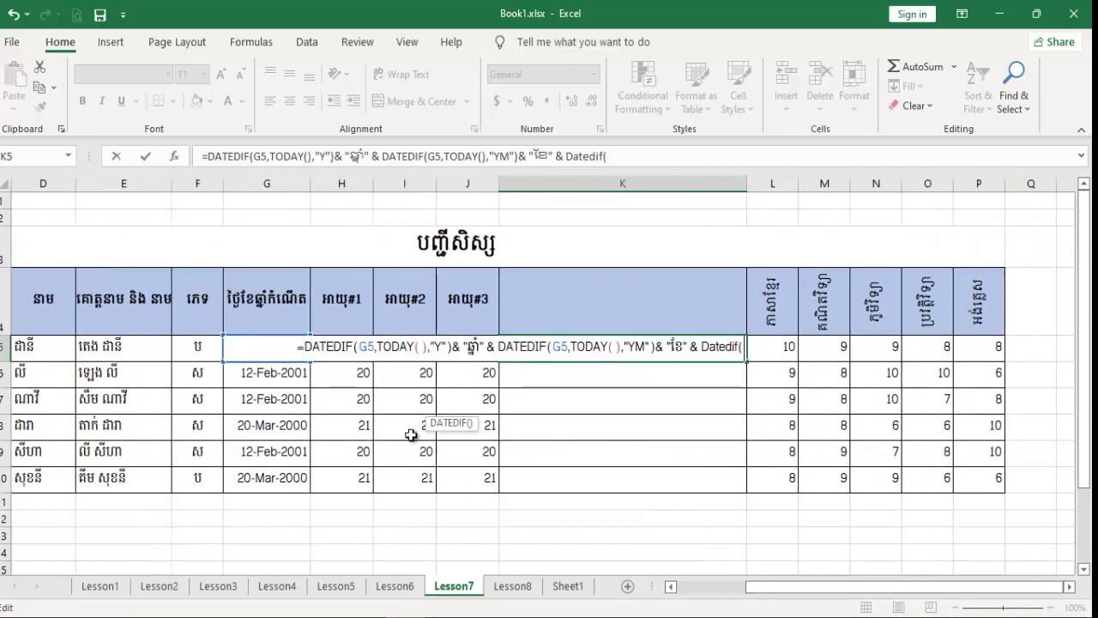
{"action": "left_click", "coordinate": [280, 374]}
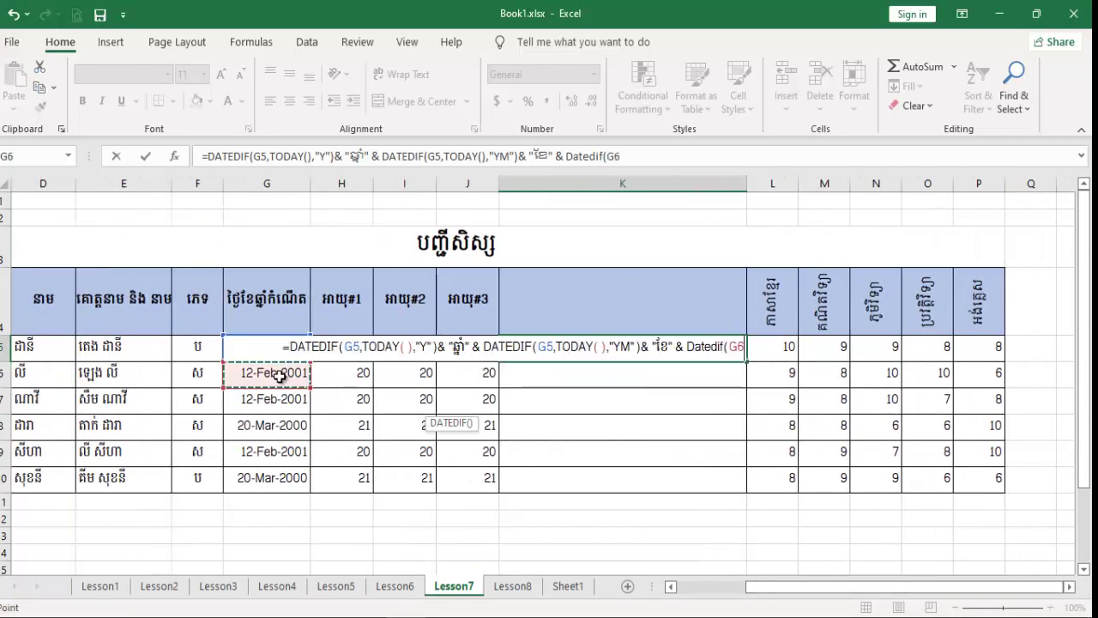
{"action": "key", "text": "Up"}
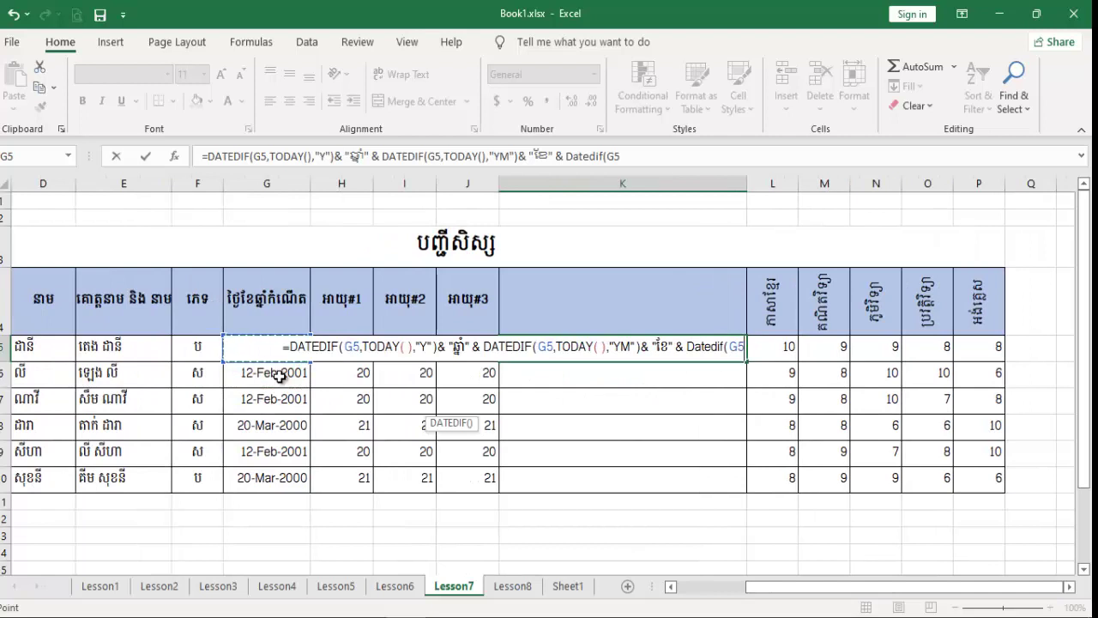
{"action": "type", "text": ",today"}
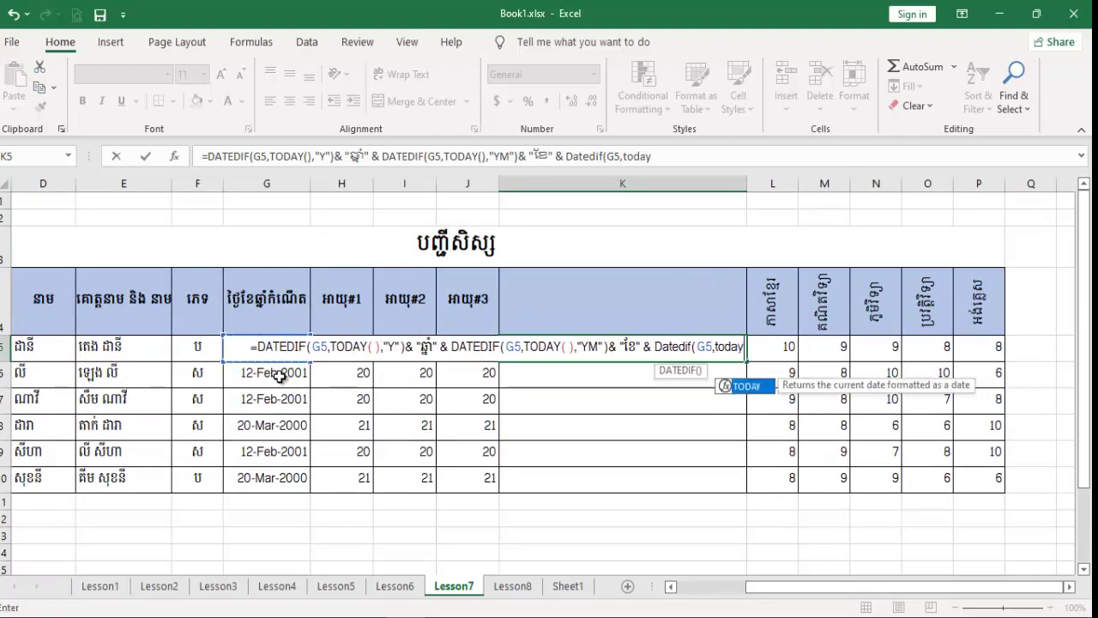
{"action": "type", "text": "()"}
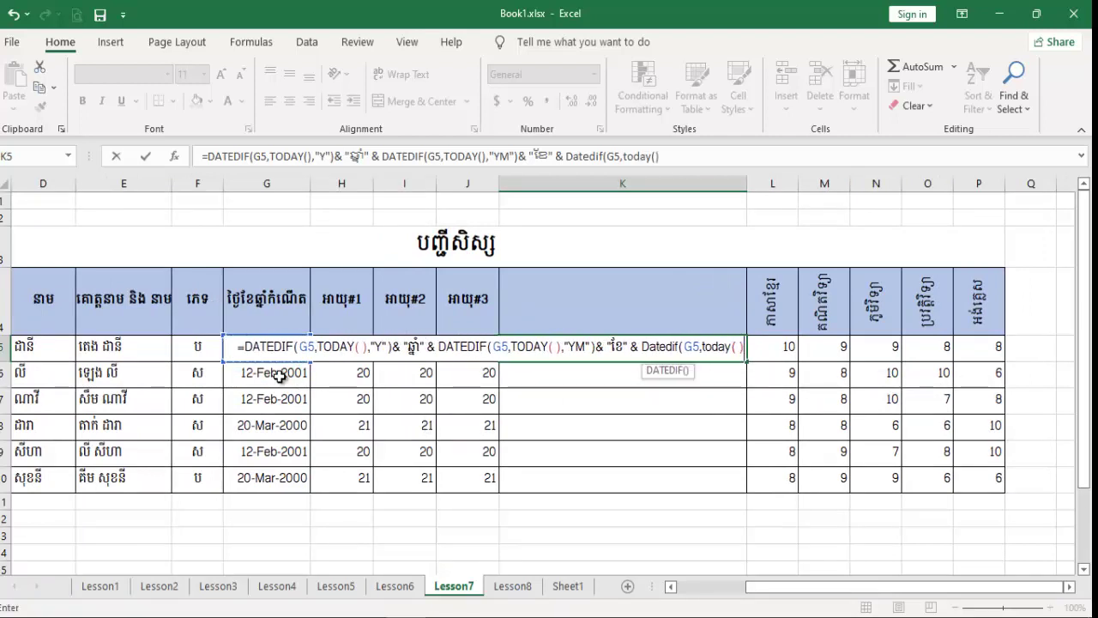
{"action": "type", "text": ","}
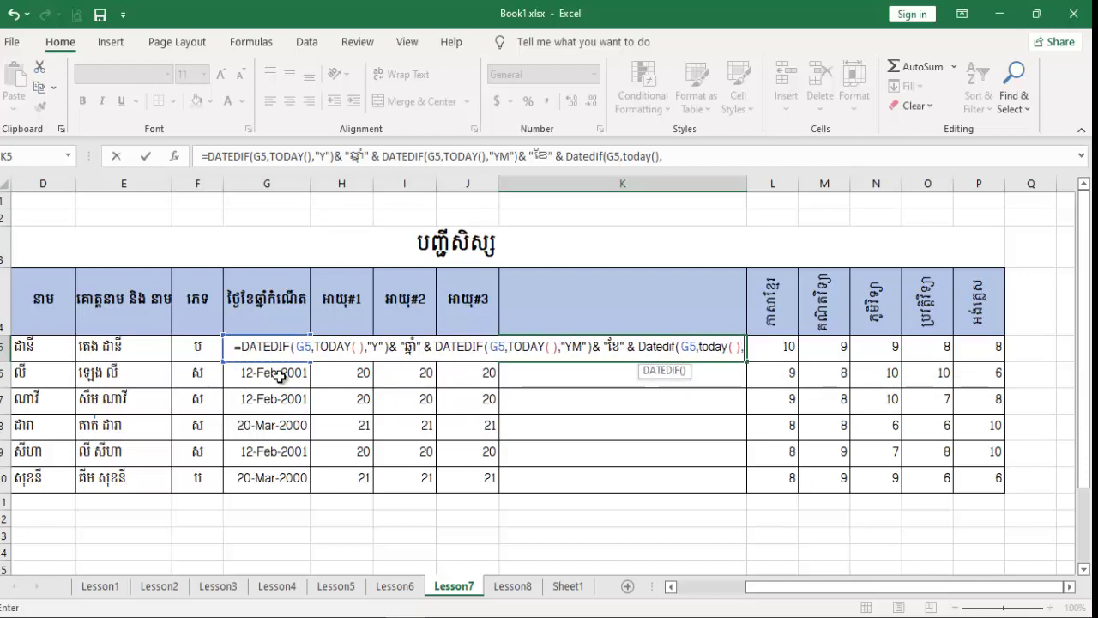
{"action": "type", "text": "\"\""}
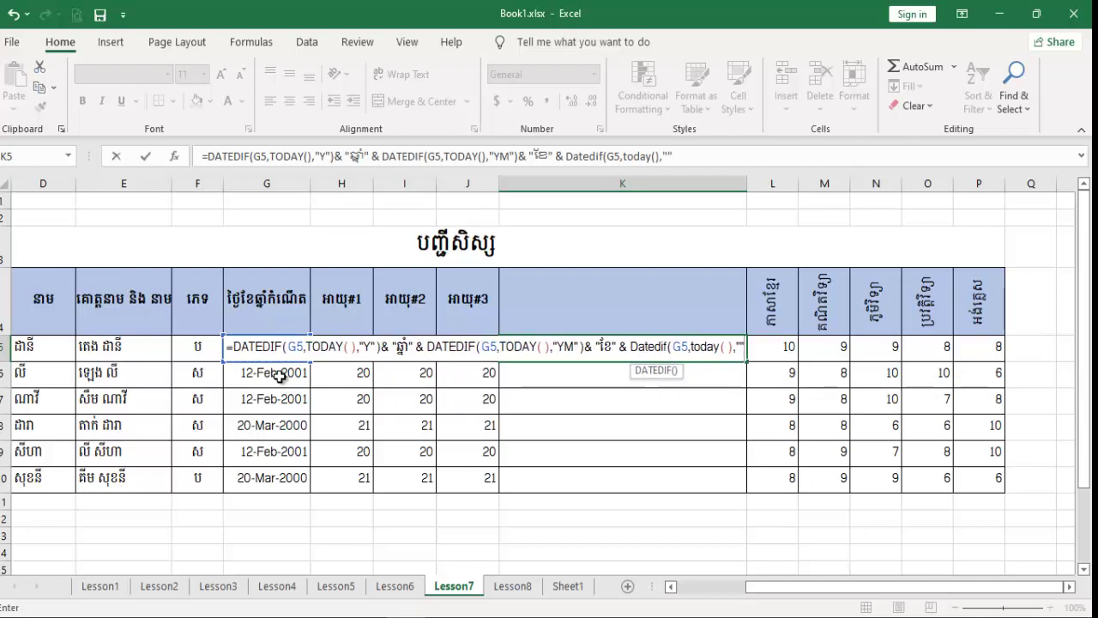
{"action": "type", "text": ")"}
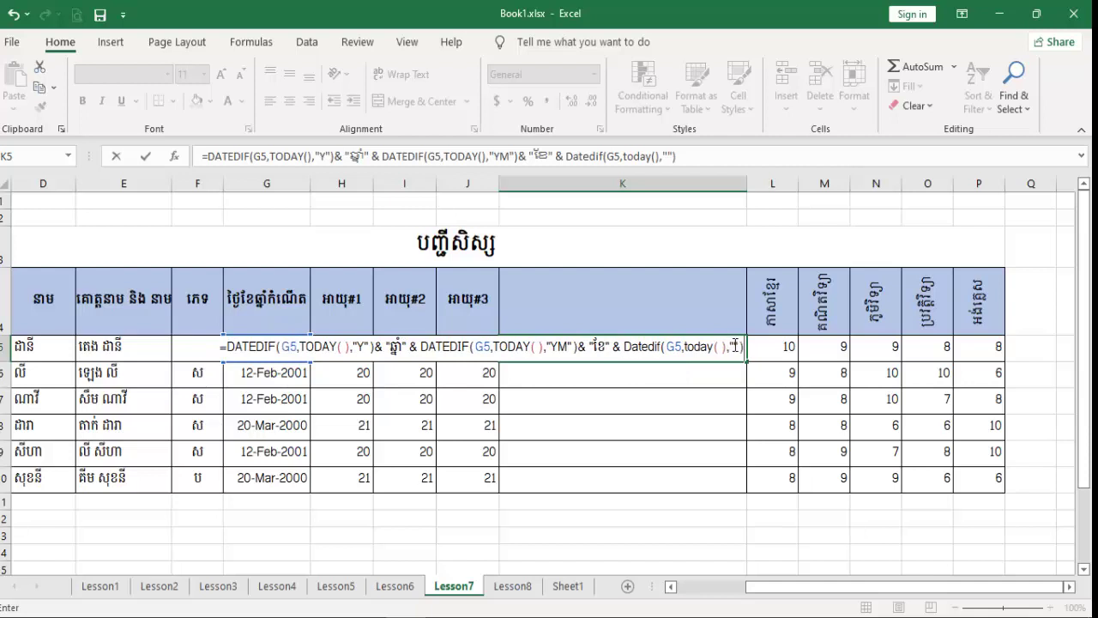
Step: Fill in the "MD" unit to fix the #NUM! error and append & "ថ្ងៃ" for days
{"action": "left_click", "coordinate": [735, 345]}
{"action": "left_click", "coordinate": [775, 349]}
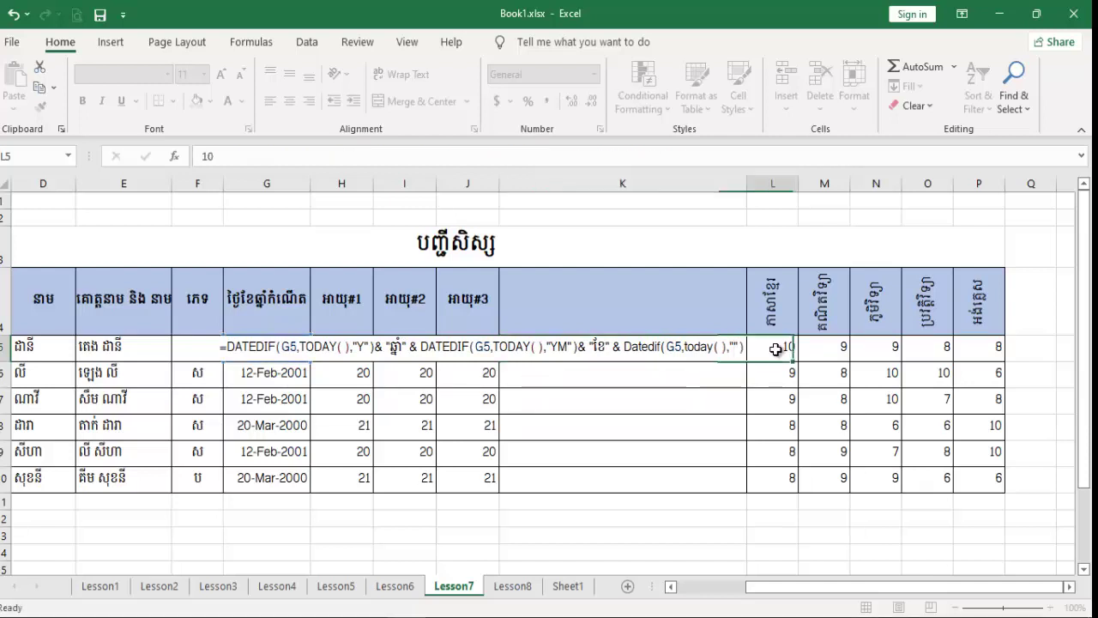
{"action": "double_click", "coordinate": [743, 350]}
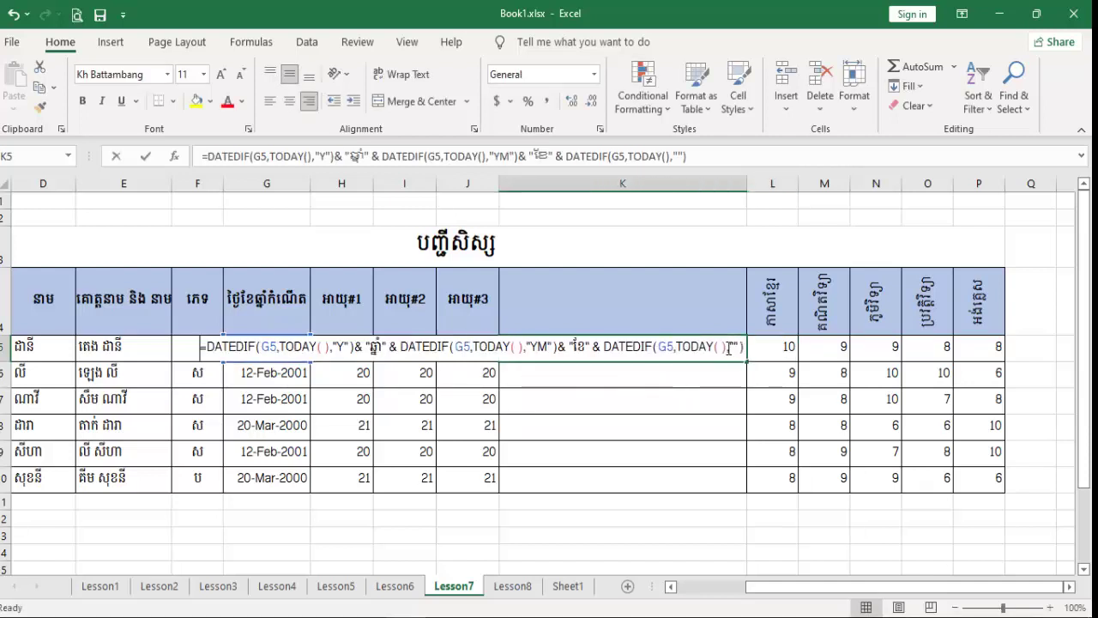
{"action": "left_click", "coordinate": [735, 345]}
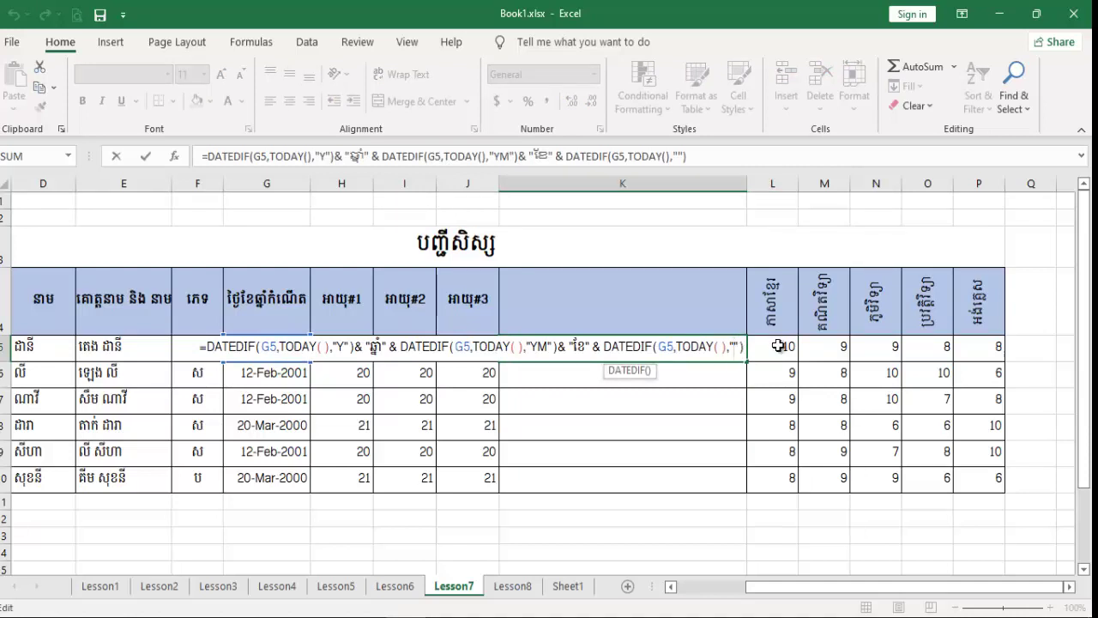
{"action": "type", "text": "MD"}
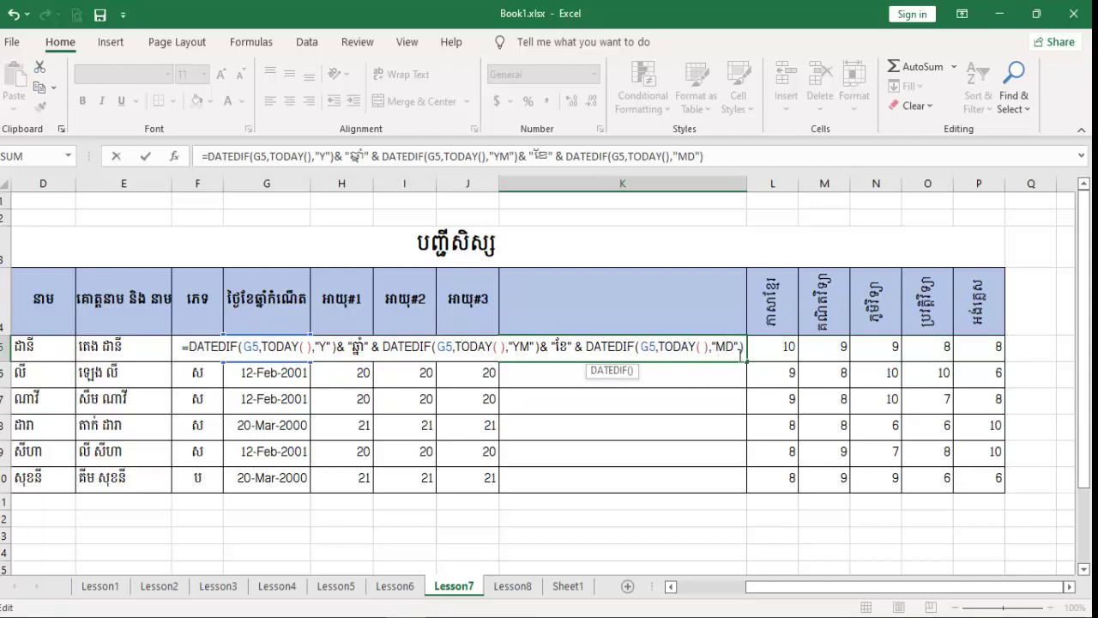
{"action": "left_click", "coordinate": [744, 347]}
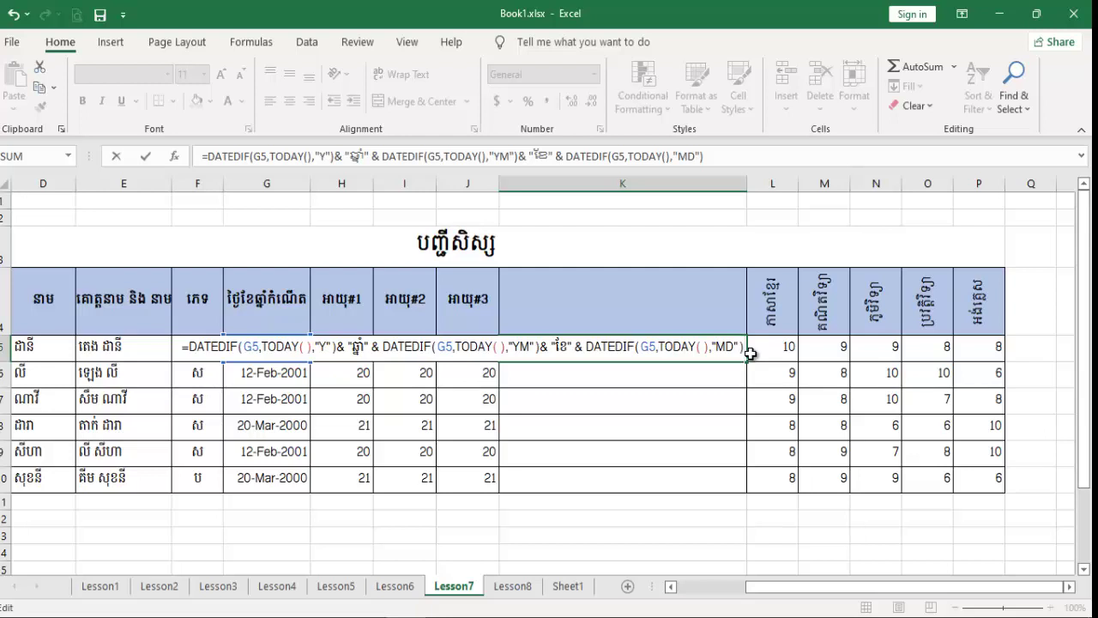
{"action": "type", "text": "& "}
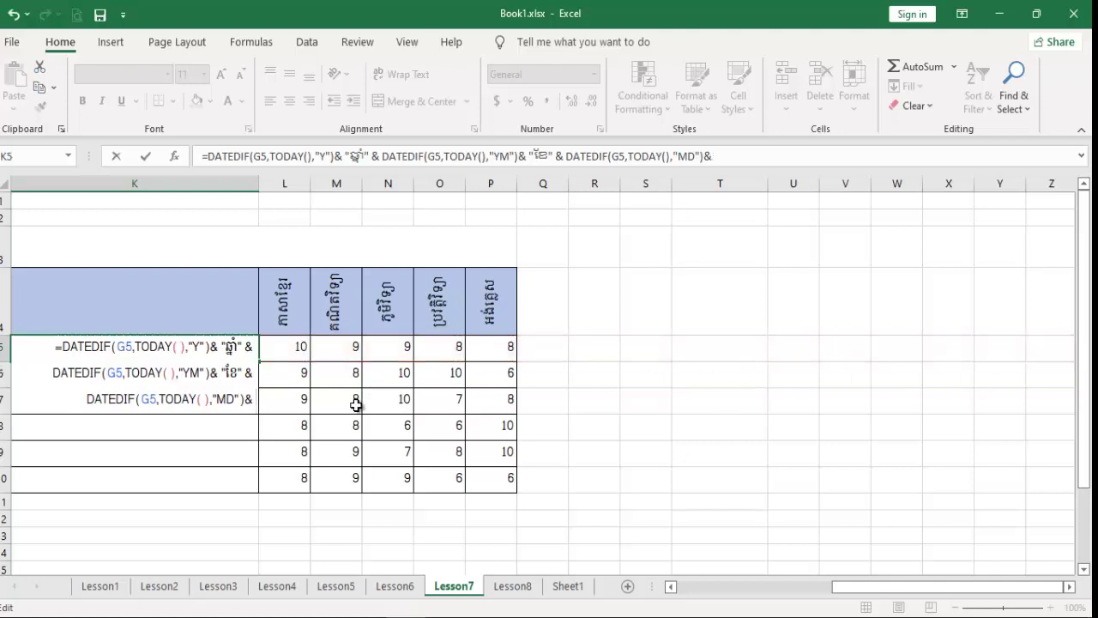
{"action": "type", "text": " \"\""}
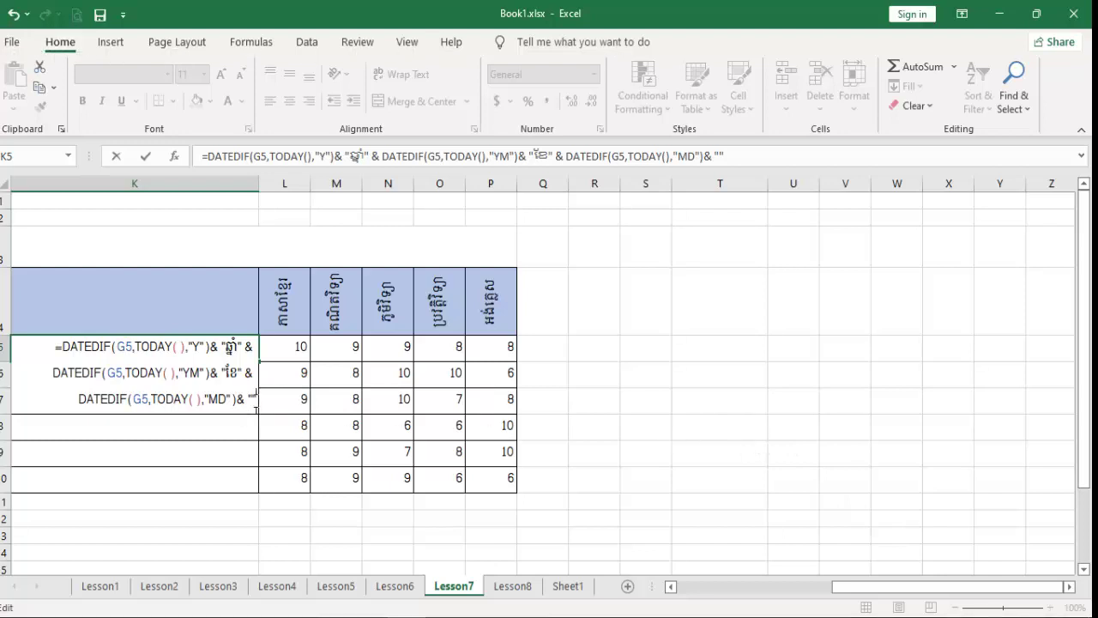
{"action": "type", "text": "ថ្ងៃ"}
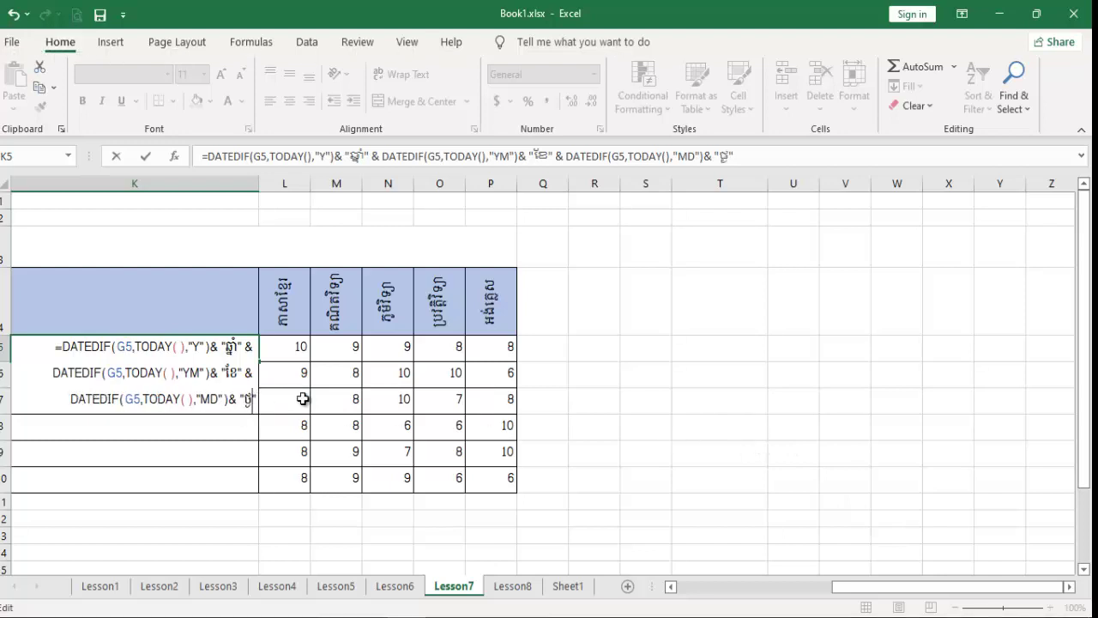
{"action": "type", "text": "ៃ"}
Step: Commit K5's days formula, then add a space after the ឆ្នាំ year label
{"action": "key", "text": "Return"}
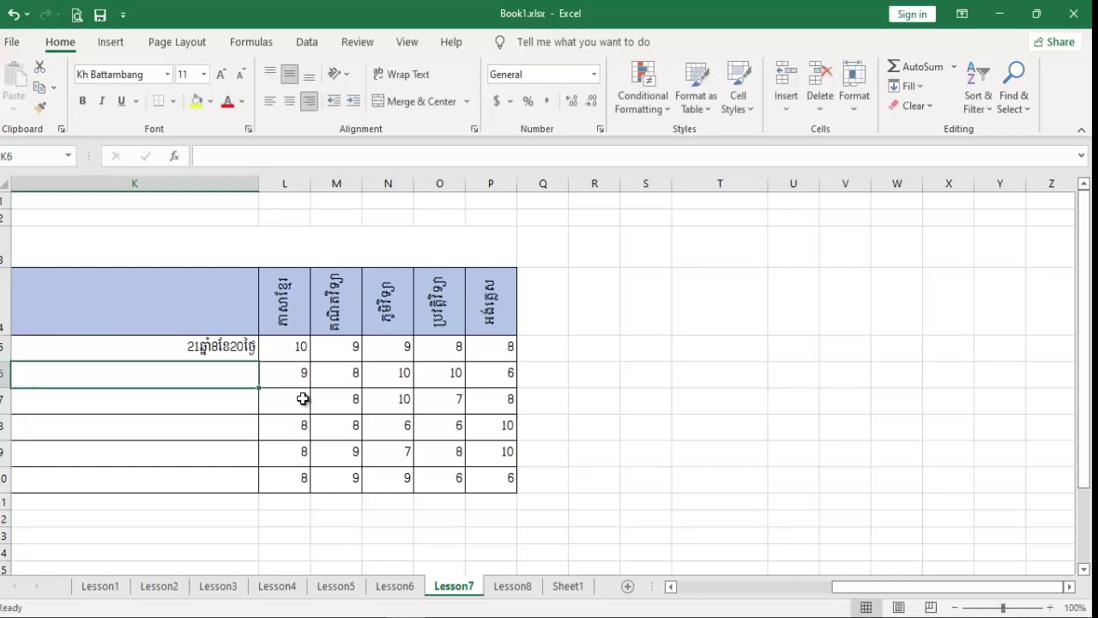
{"action": "left_click_drag", "start_coordinate": [880, 592], "coordinate": [811, 591]}
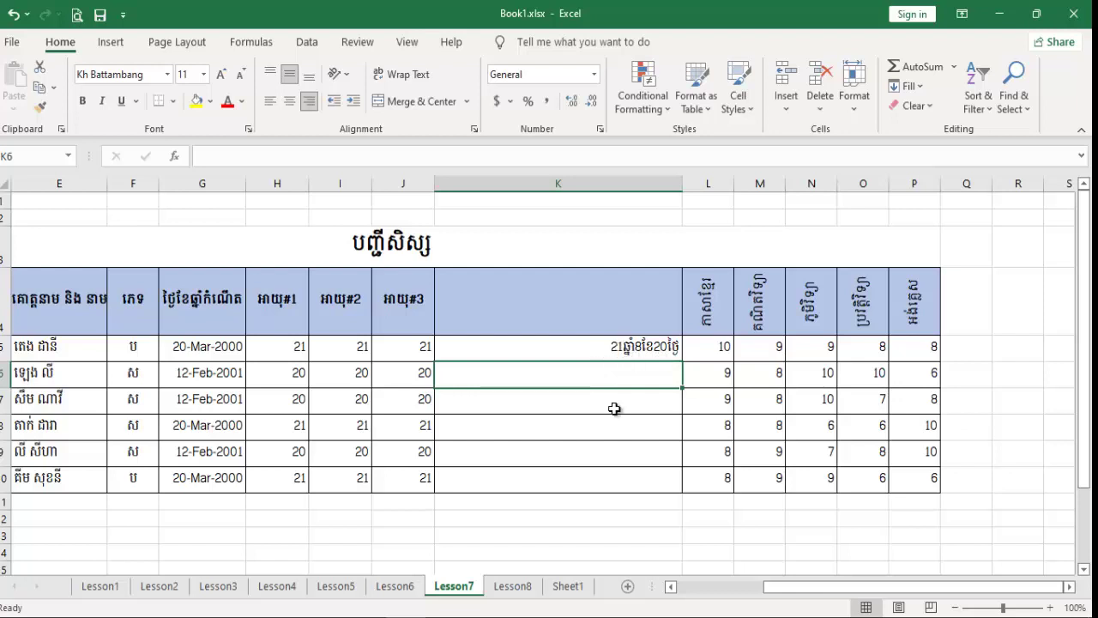
{"action": "double_click", "coordinate": [642, 345]}
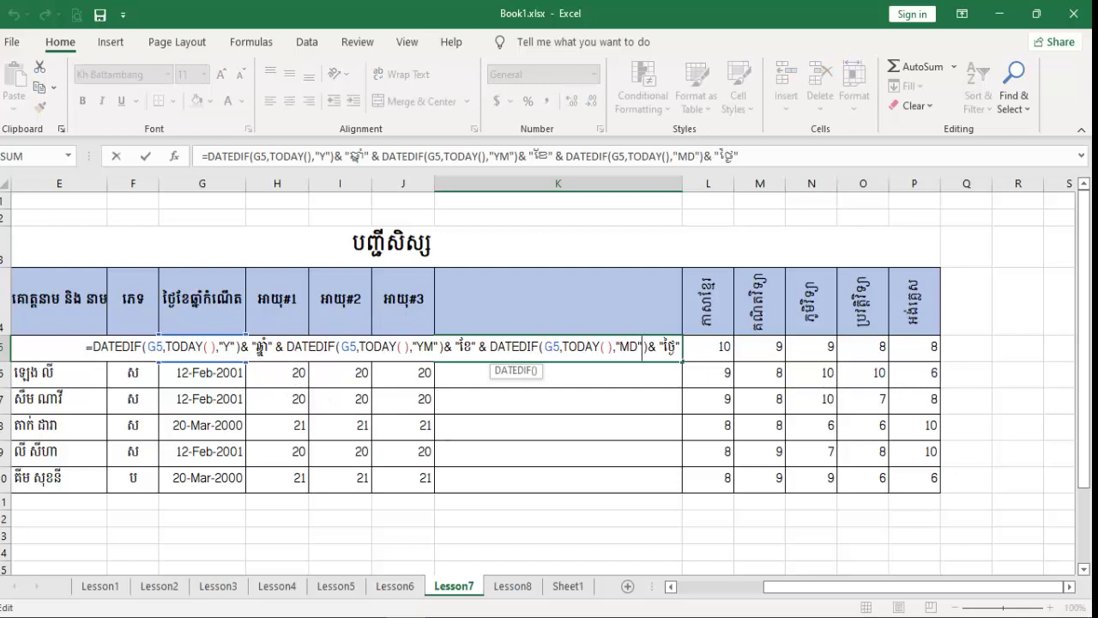
{"action": "left_click", "coordinate": [258, 350]}
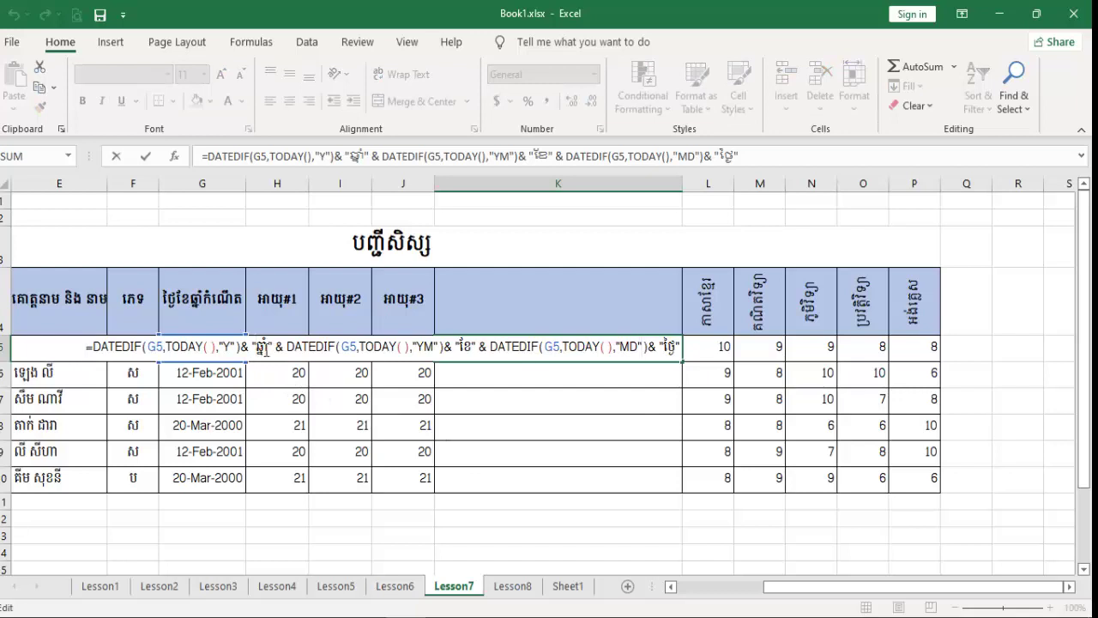
{"action": "left_click", "coordinate": [270, 350]}
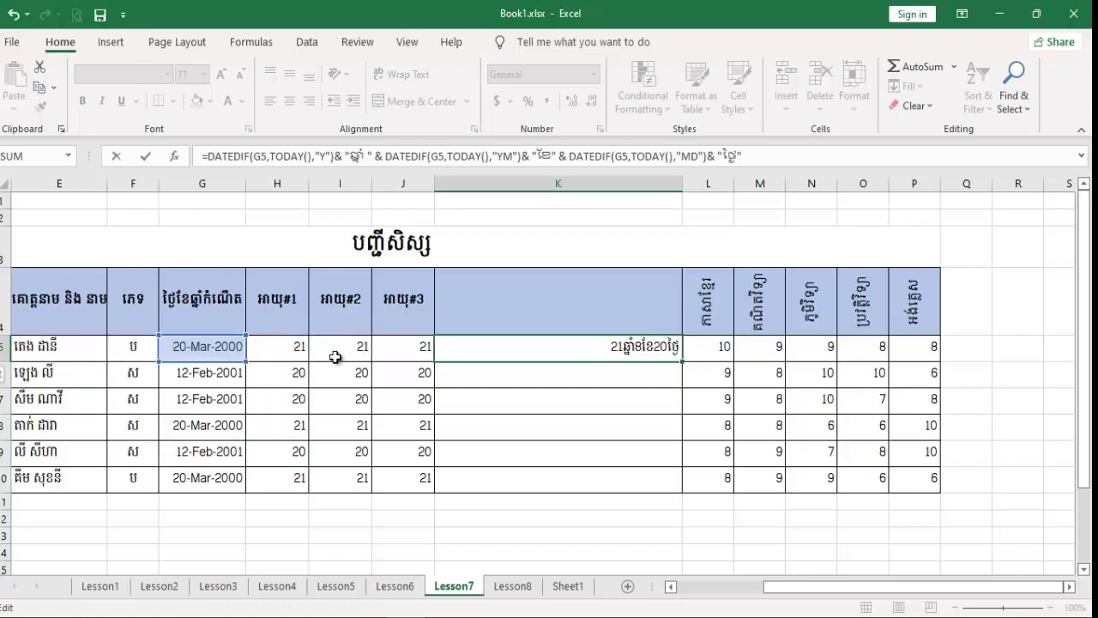
{"action": "key", "text": "shift+space"}
{"action": "key", "text": "ctrl+z"}
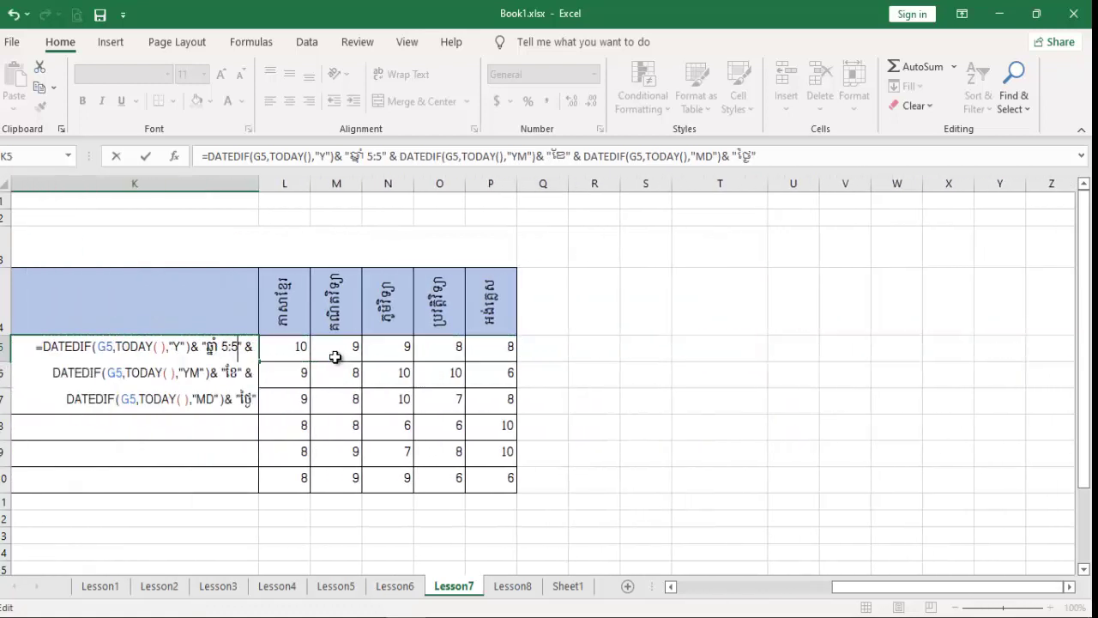
{"action": "key", "text": "super+space"}
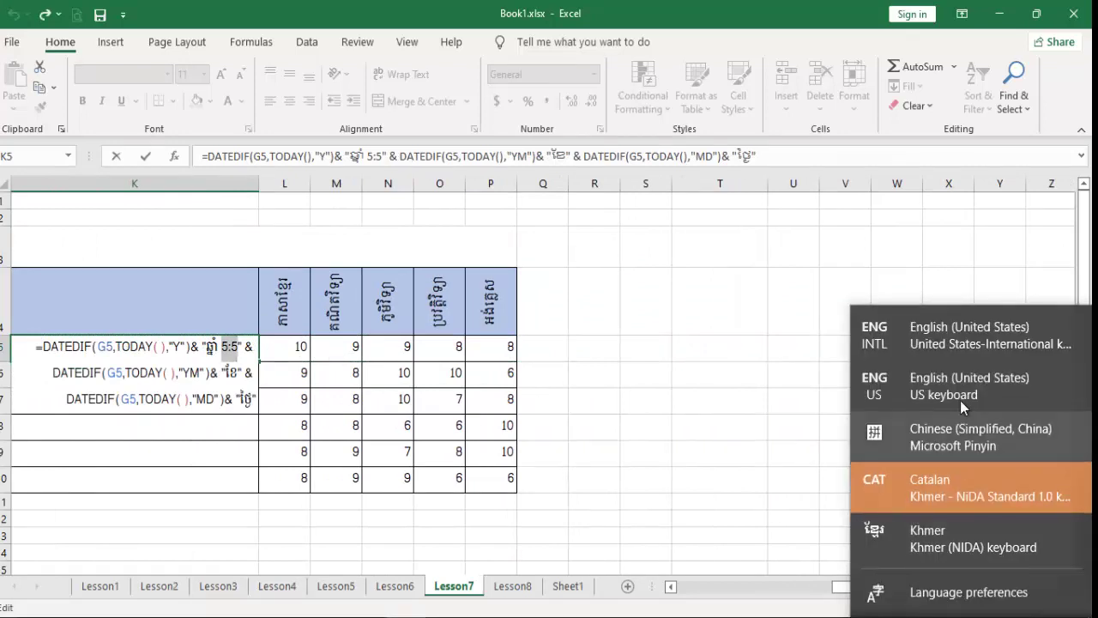
{"action": "key", "text": "Right"}
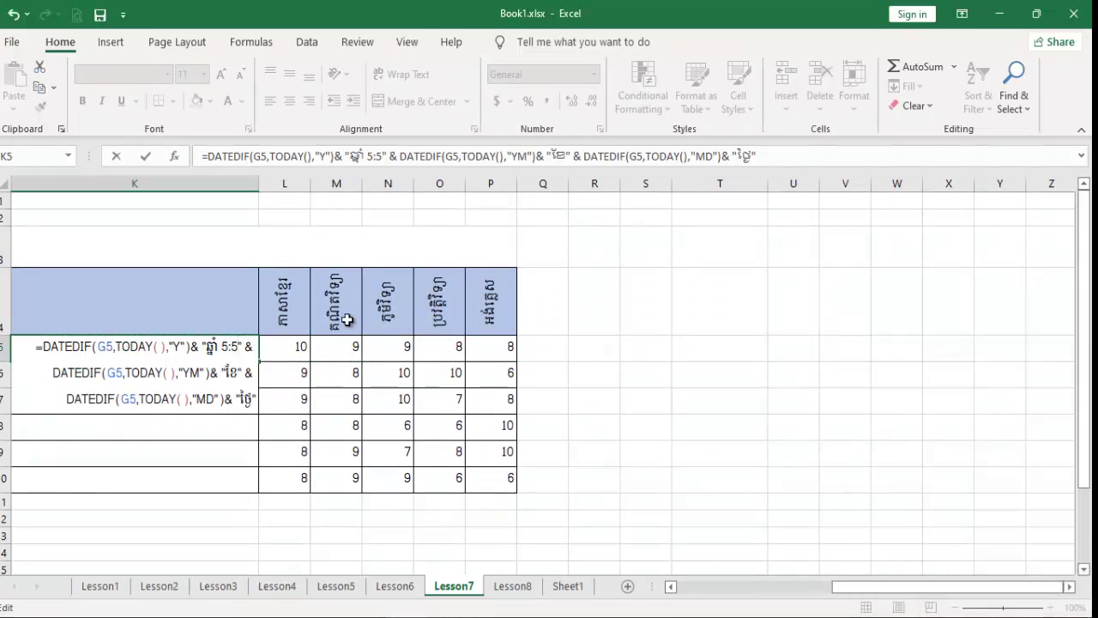
{"action": "key", "text": "BackSpace"}
{"action": "key", "text": "BackSpace"}
{"action": "key", "text": "BackSpace"}
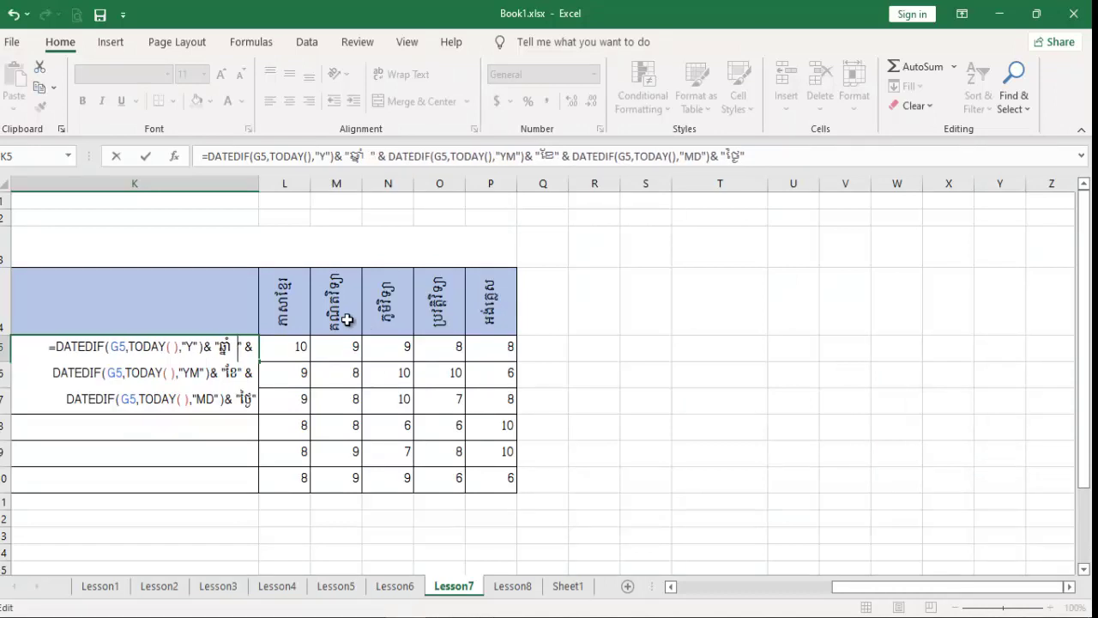
{"action": "key", "text": "Return"}
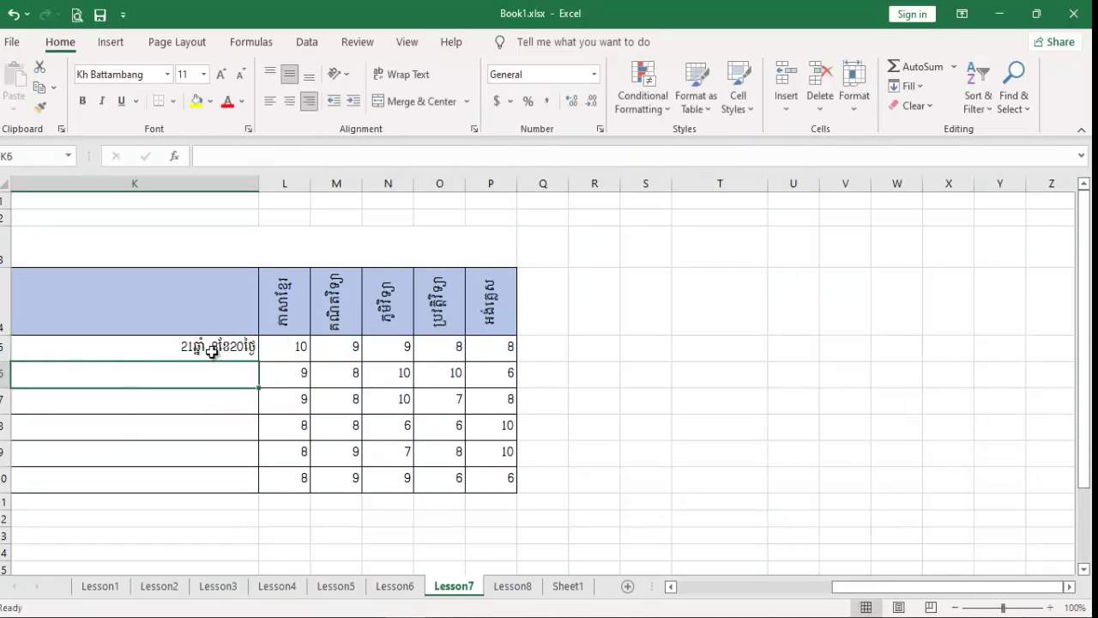
Step: Add a space in the ខែ month label, giving 21ឆ្នាំ 8ខែ 20ថ្ងៃ
{"action": "double_click", "coordinate": [211, 352]}
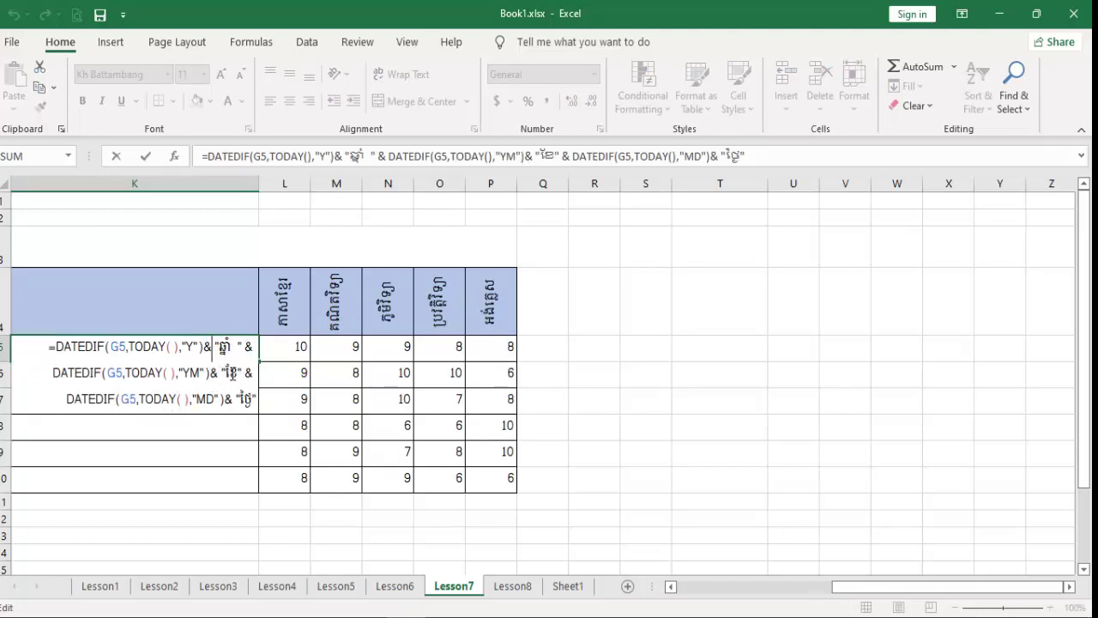
{"action": "left_click", "coordinate": [238, 373]}
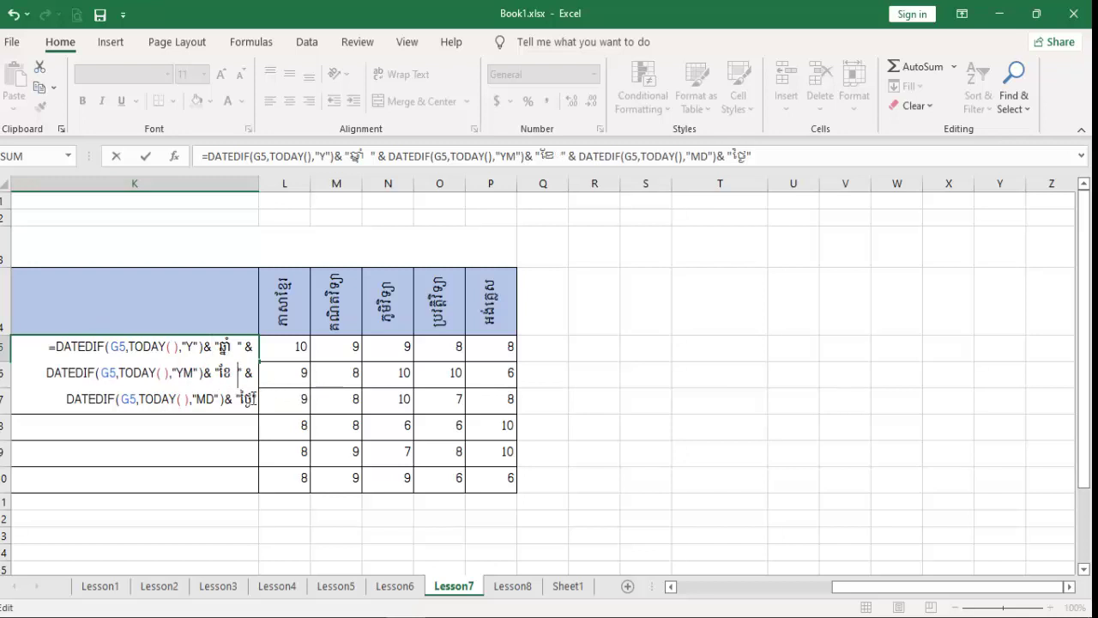
{"action": "key", "text": "Return"}
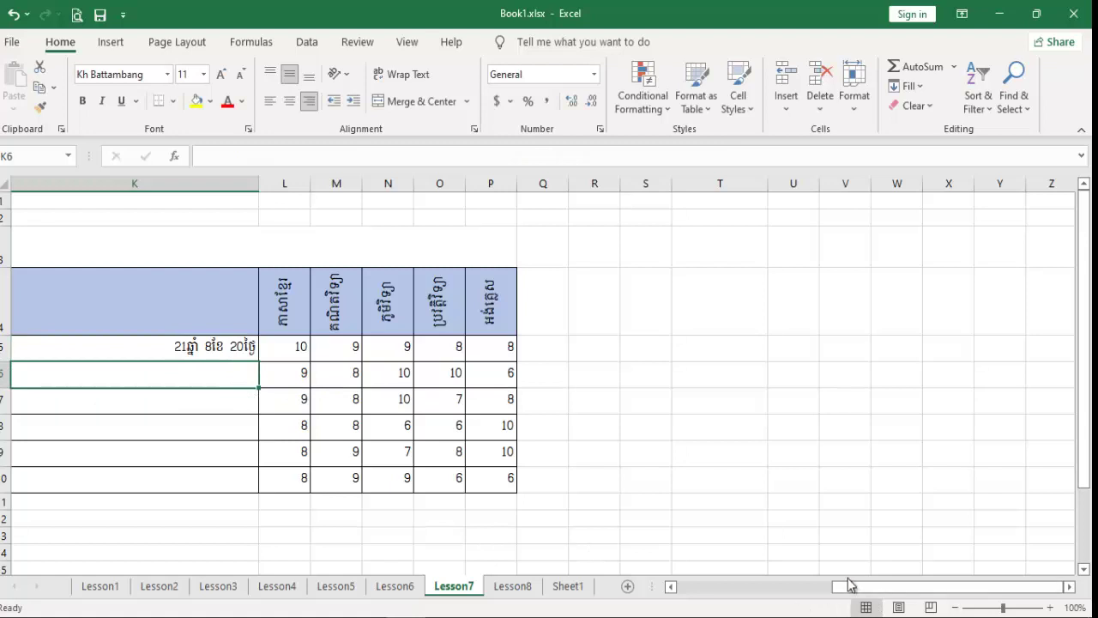
Step: Fill the K5 age formula down through K10
{"action": "left_click_drag", "start_coordinate": [817, 592], "coordinate": [776, 593]}
{"action": "left_click", "coordinate": [798, 345]}
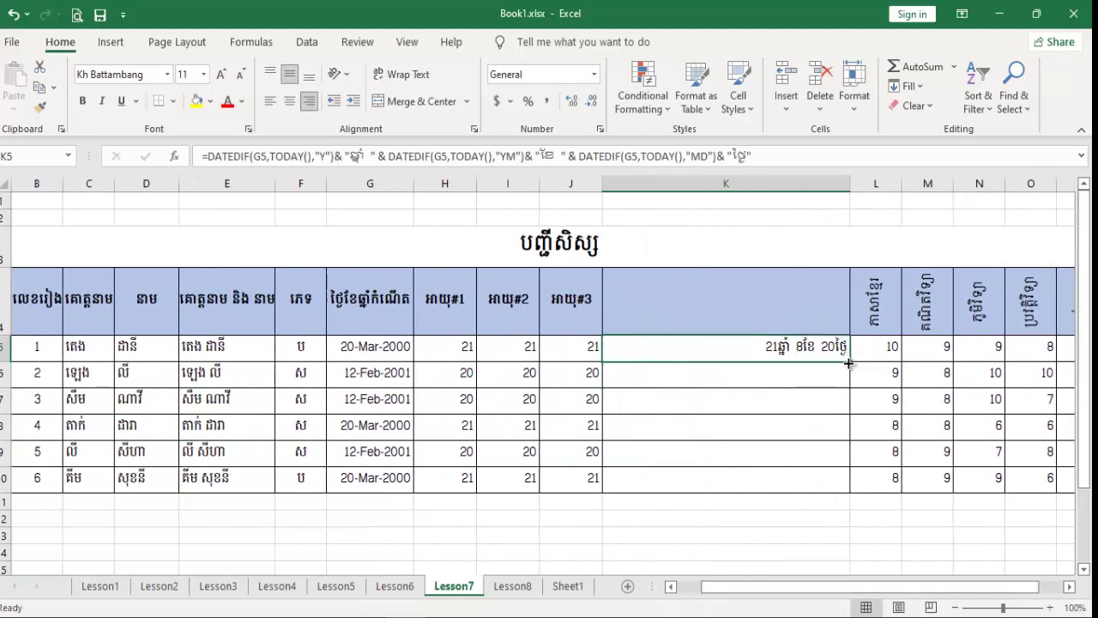
{"action": "left_click_drag", "start_coordinate": [850, 359], "coordinate": [845, 485]}
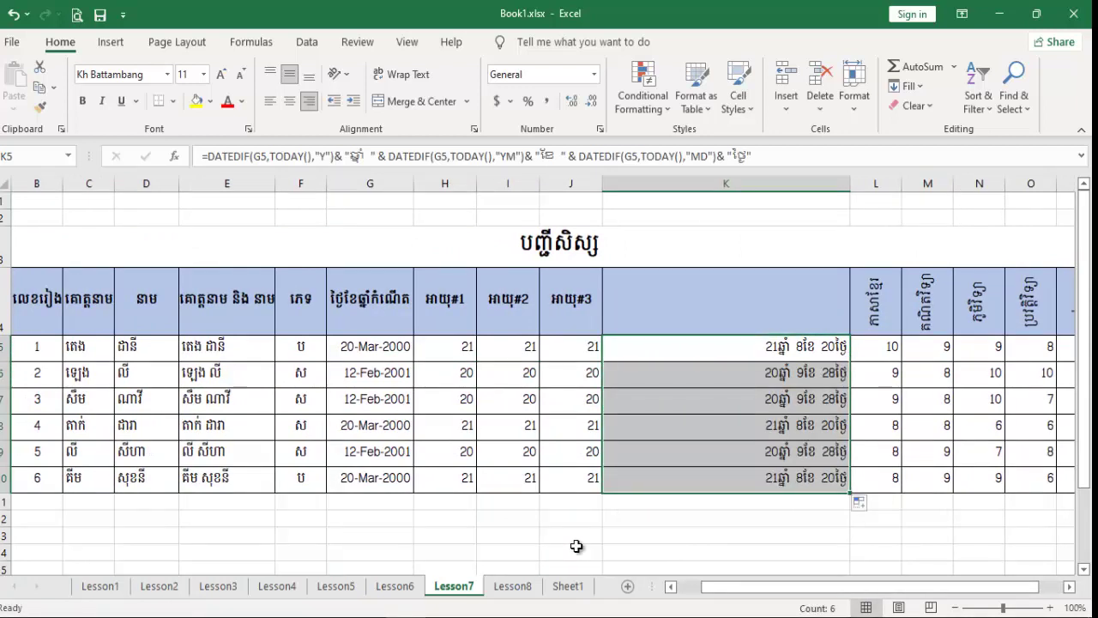
Step: Change G8's birth date to 20-Oct-2005 so row 8 shows an age of 16 years
{"action": "left_click", "coordinate": [642, 456]}
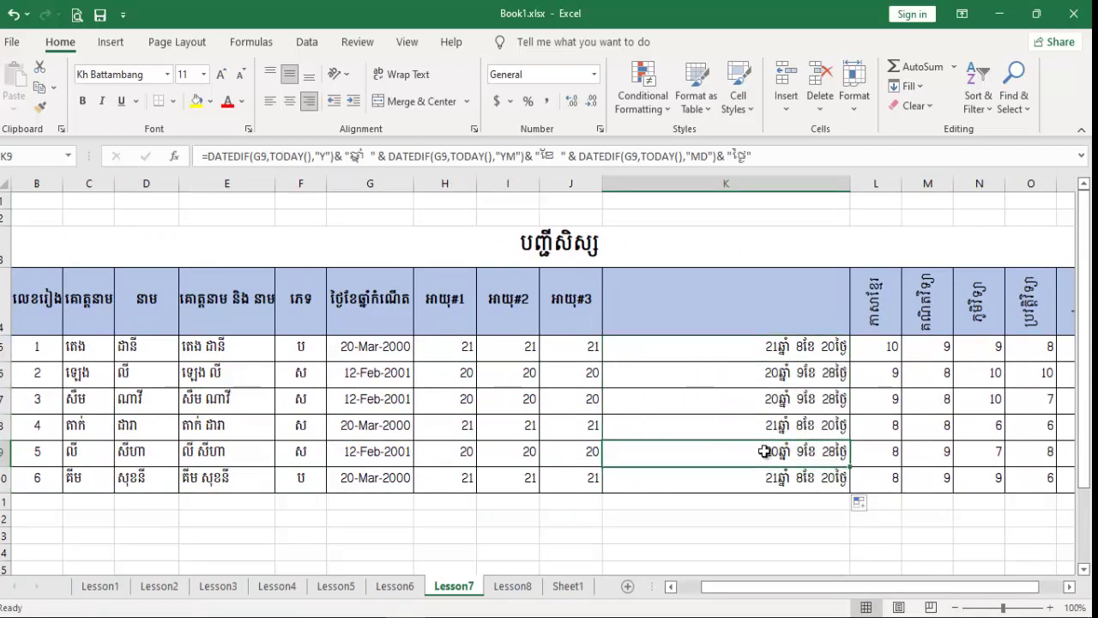
{"action": "double_click", "coordinate": [397, 430]}
{"action": "left_click_drag", "start_coordinate": [388, 429], "coordinate": [426, 427]}
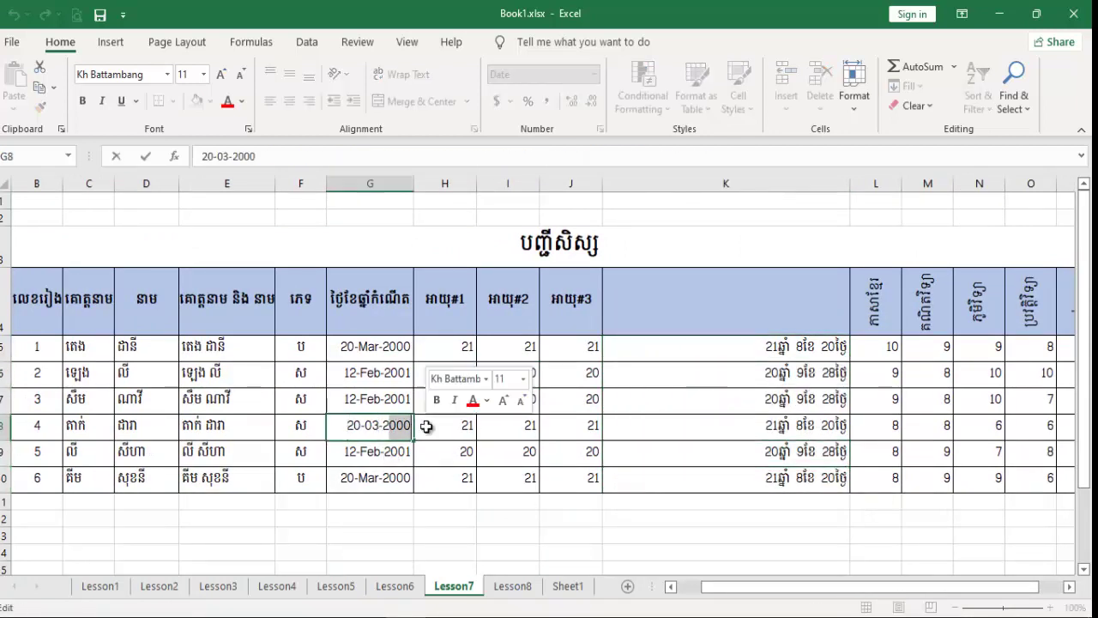
{"action": "type", "text": "2"}
{"action": "key", "text": "BackSpace"}
{"action": "type", "text": "2"}
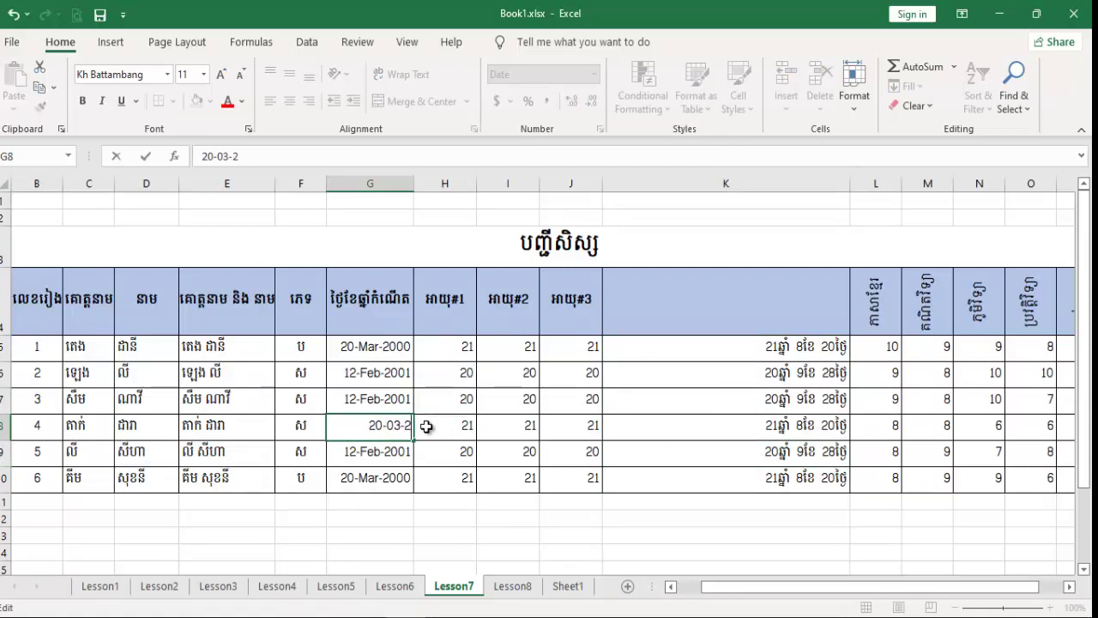
{"action": "type", "text": "005"}
{"action": "key", "text": "Return"}
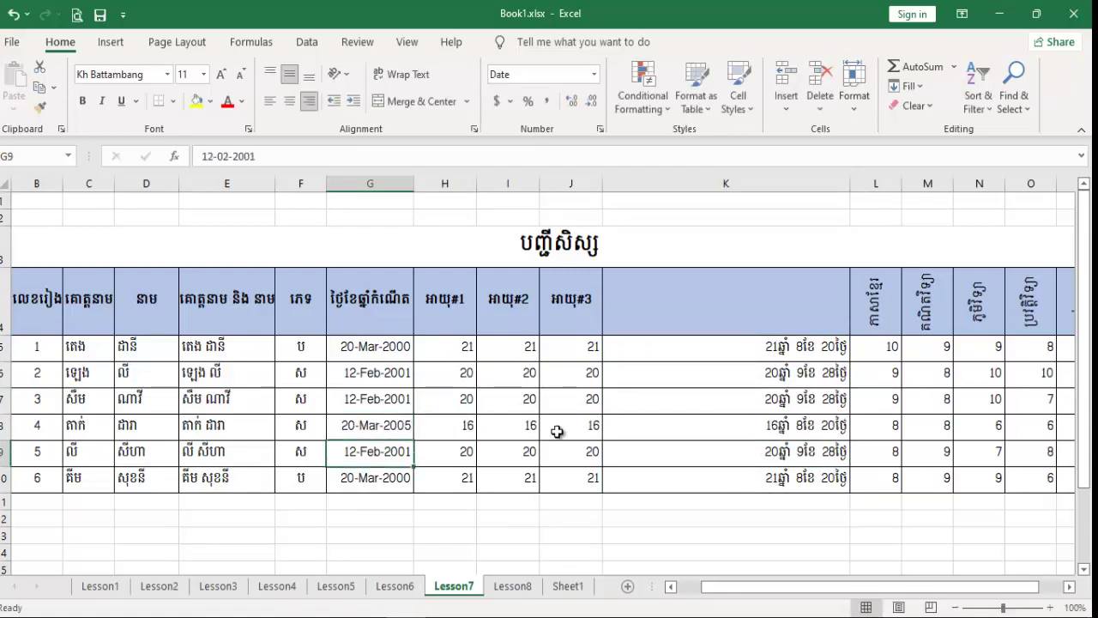
{"action": "left_click", "coordinate": [499, 424]}
{"action": "left_click_drag", "start_coordinate": [620, 433], "coordinate": [752, 434]}
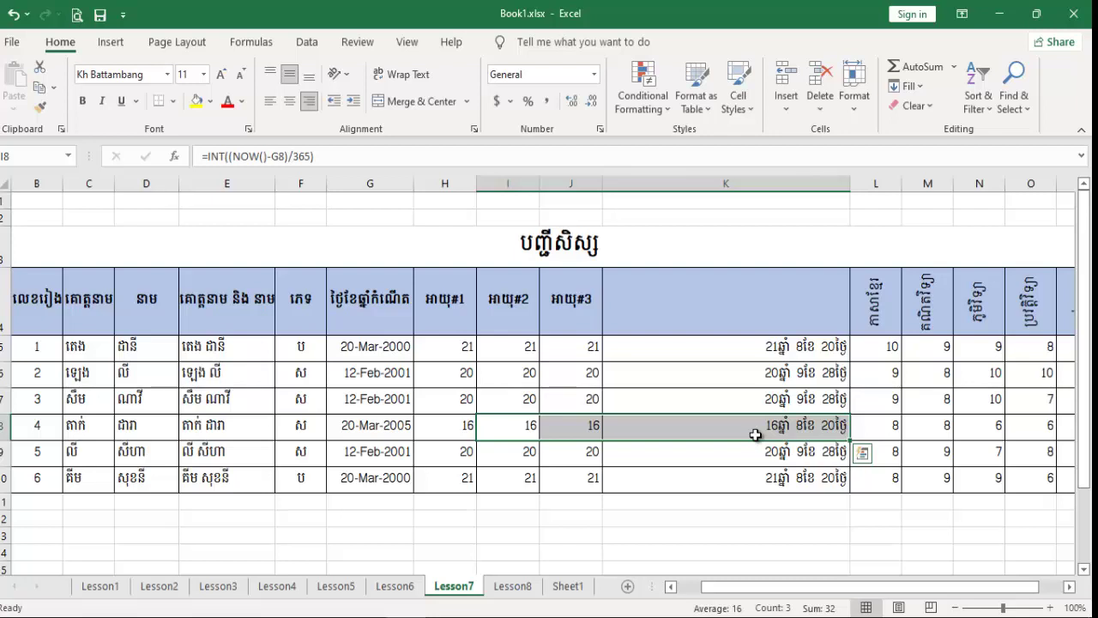
{"action": "double_click", "coordinate": [382, 427]}
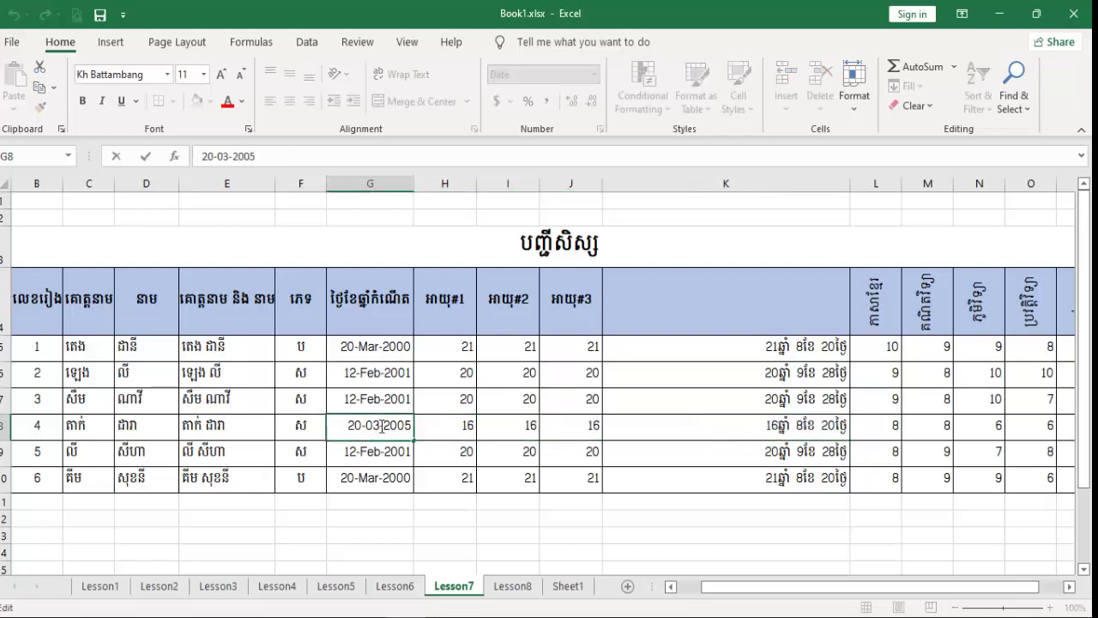
{"action": "key", "text": "BackSpace"}
{"action": "key", "text": "BackSpace"}
{"action": "type", "text": "10"}
{"action": "key", "text": "Return"}
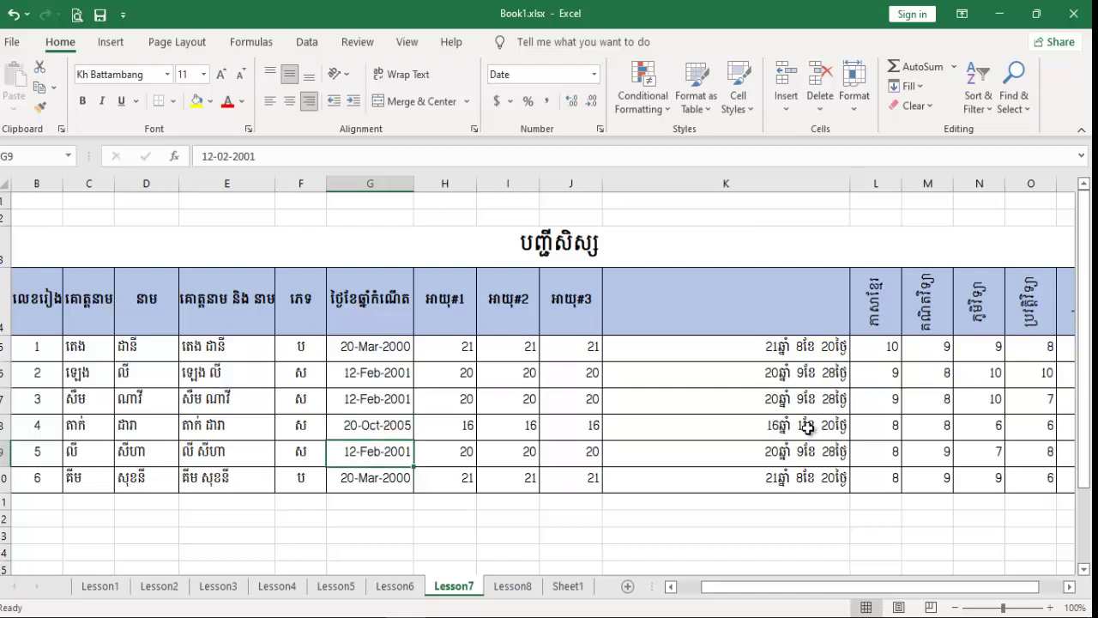
{"action": "left_click", "coordinate": [804, 425]}
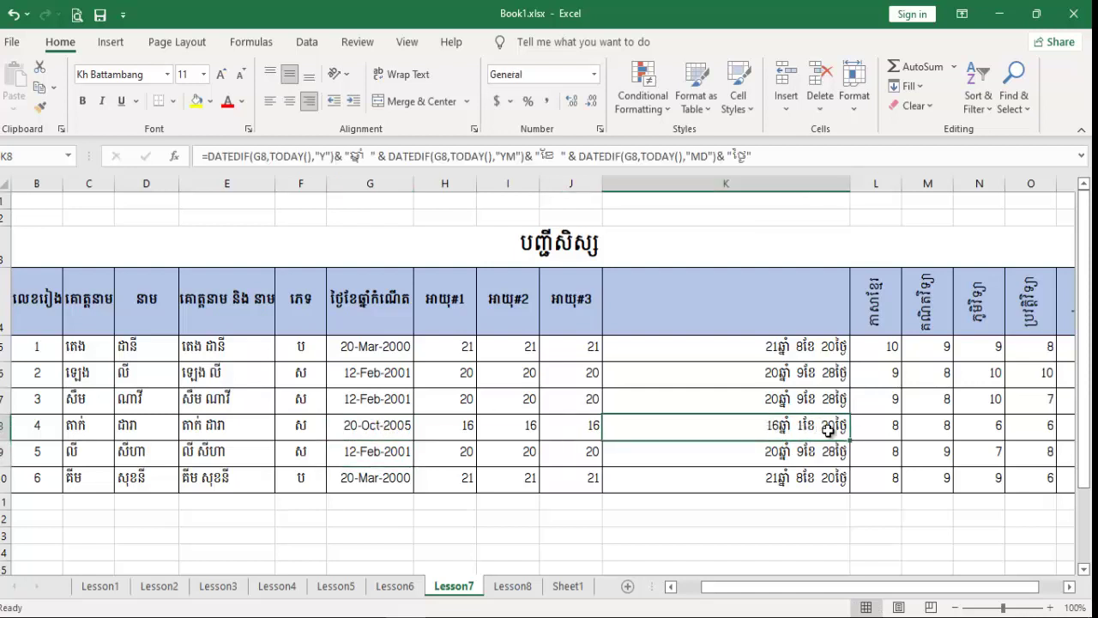
Step: Narrow column K to fit age text such as 16ឆ្នាំ 1ខែ 20ថ្ងៃ
{"action": "left_click_drag", "start_coordinate": [850, 184], "coordinate": [770, 184]}
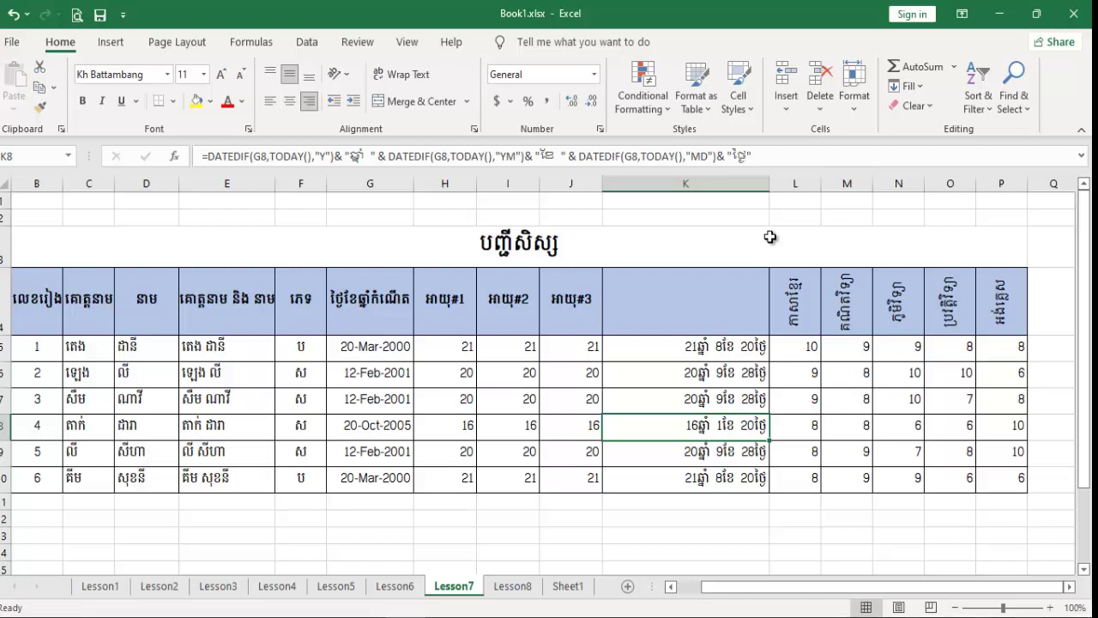
Step: Re-enter H5's YEAR-based age formula and recommit J5's, leaving H5 showing ########
{"action": "left_click", "coordinate": [560, 406]}
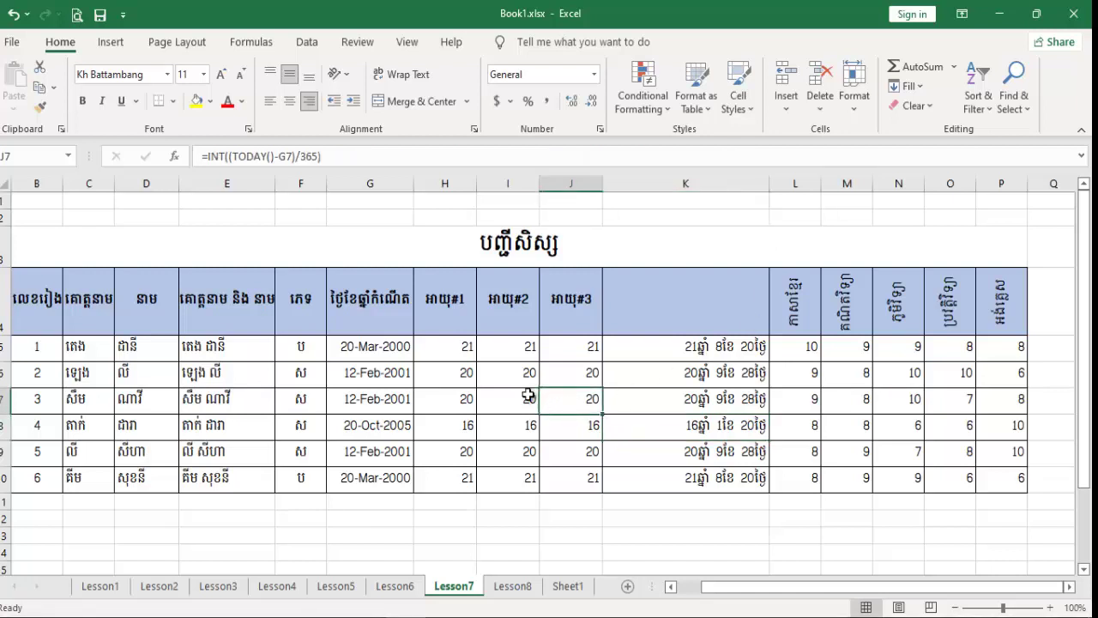
{"action": "left_click", "coordinate": [454, 346]}
{"action": "left_click_drag", "start_coordinate": [360, 156], "coordinate": [165, 163]}
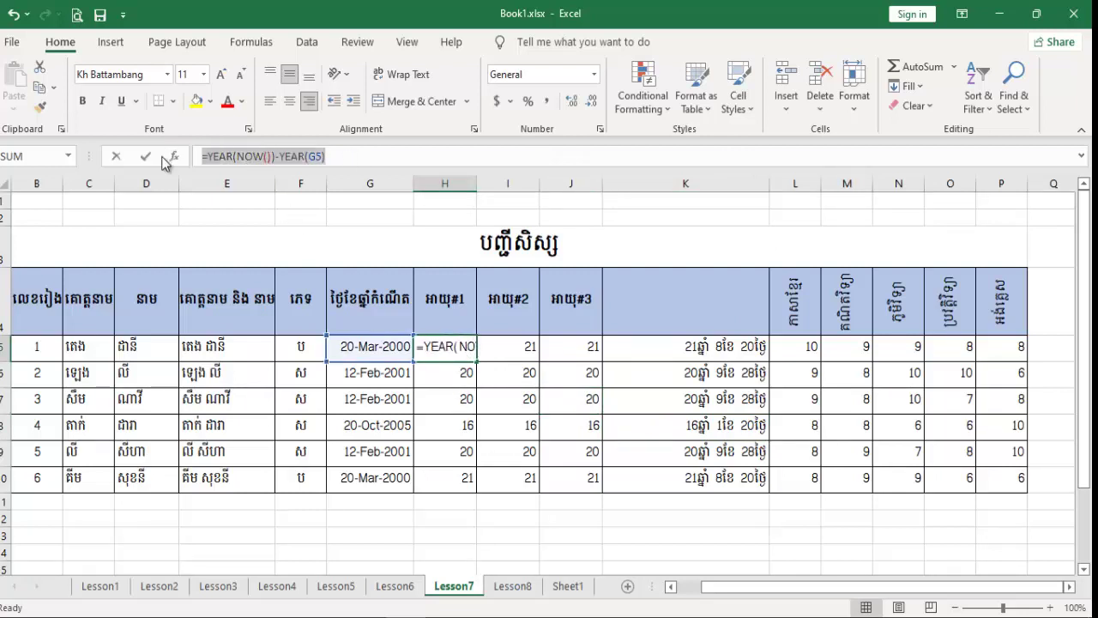
{"action": "left_click", "coordinate": [521, 350]}
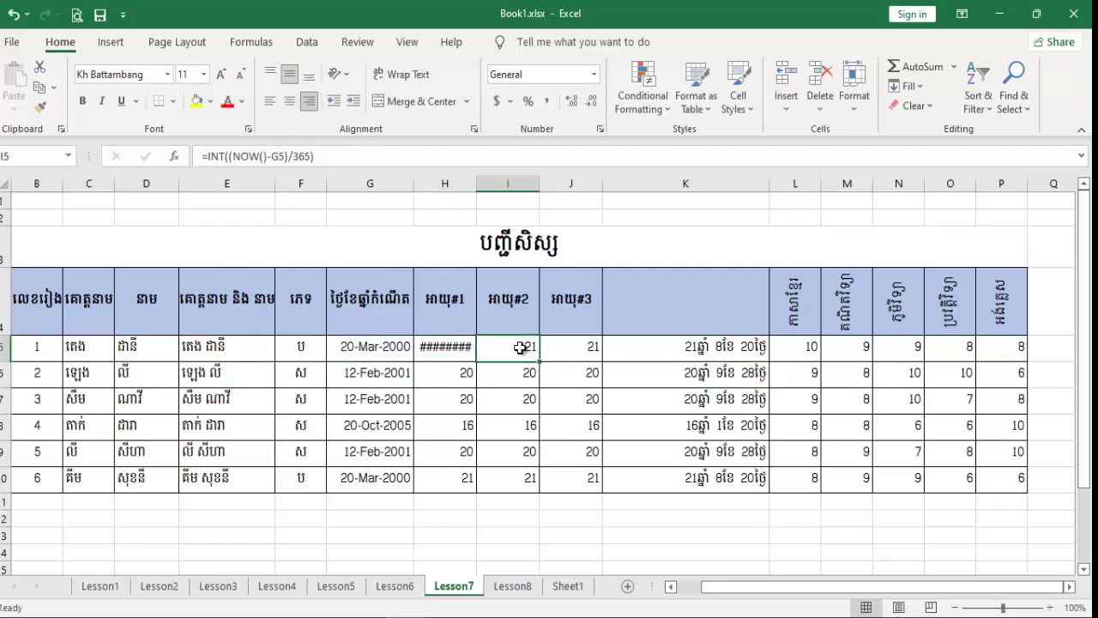
{"action": "left_click", "coordinate": [572, 351]}
{"action": "double_click", "coordinate": [571, 351]}
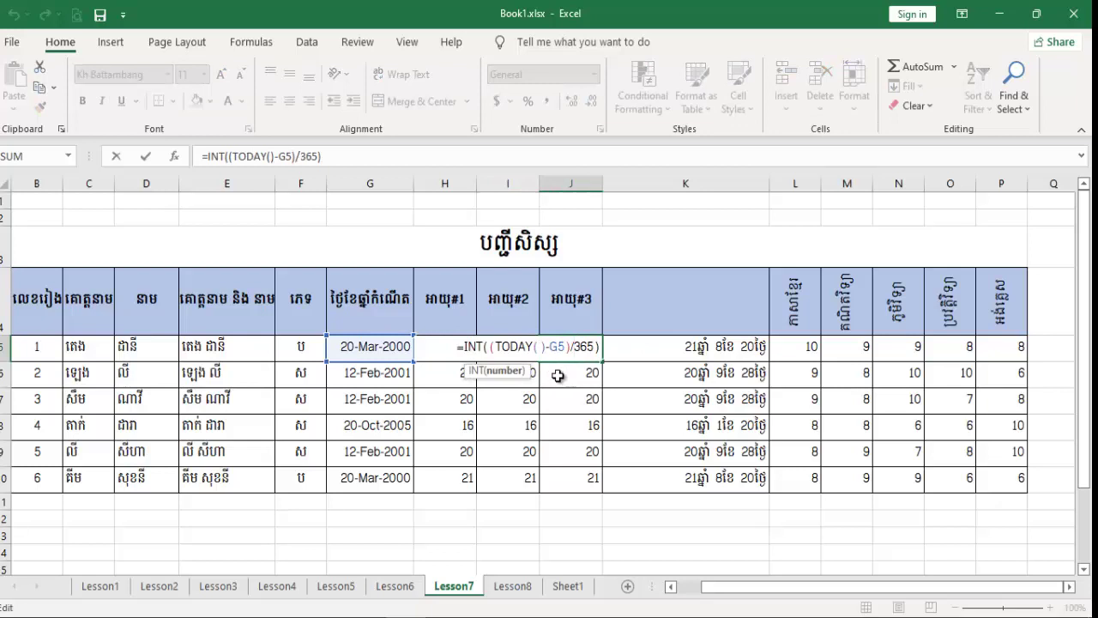
{"action": "key", "text": "Return"}
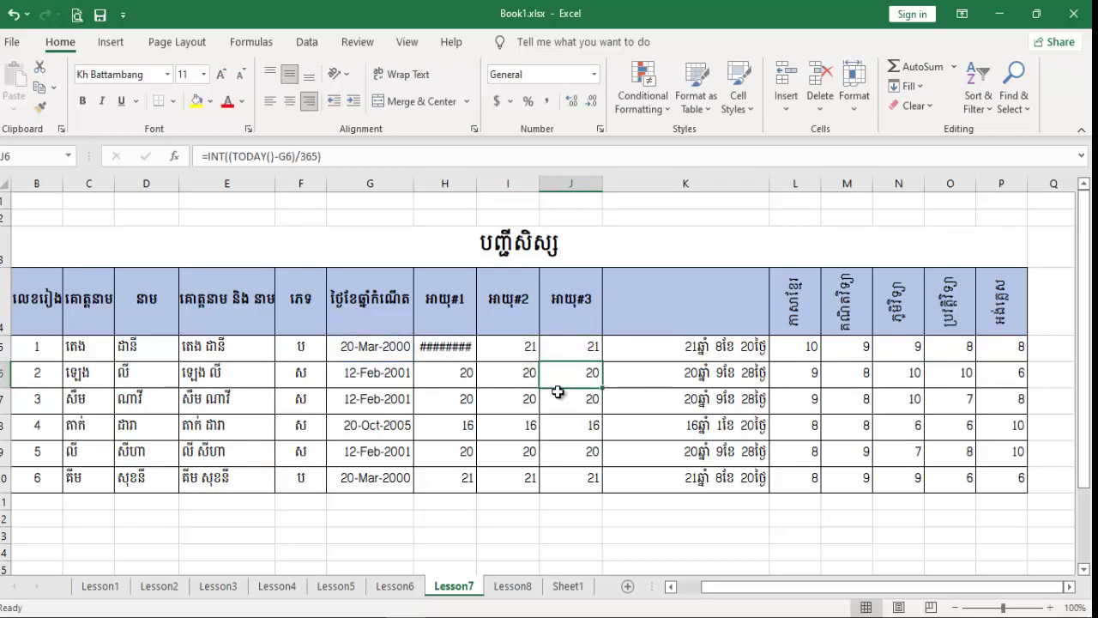